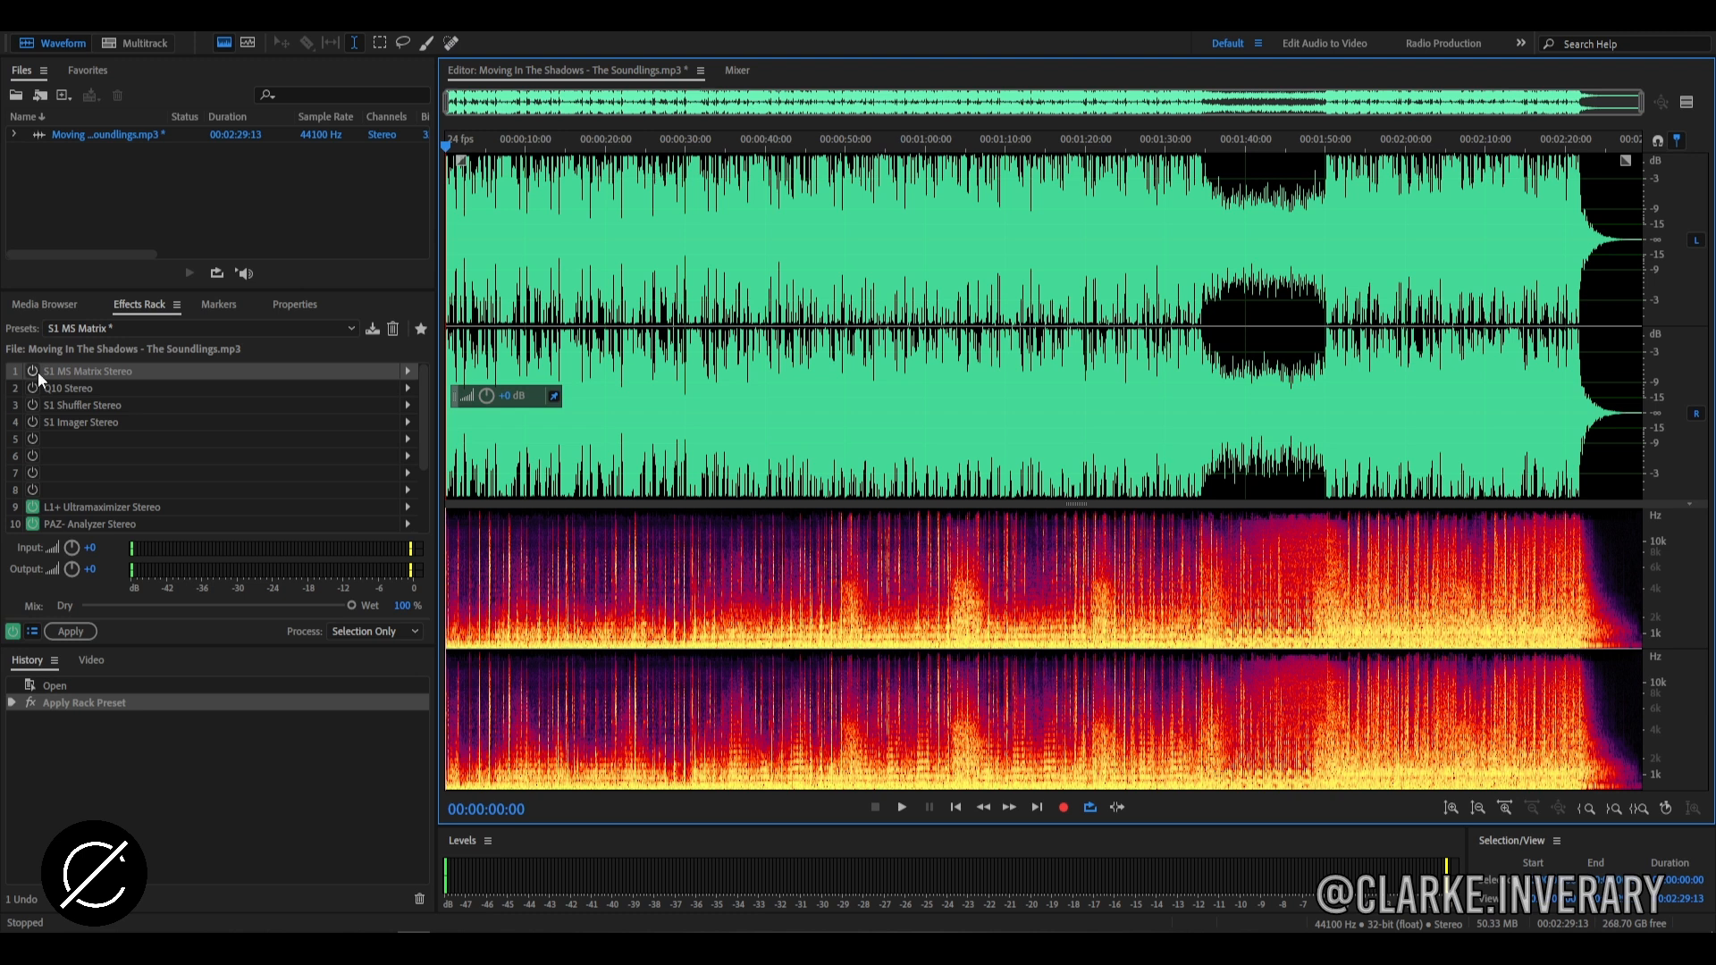
Open the PAZ Analyzer in slot 10 and play part of the track to examine its stereo image
left_click(84, 525)
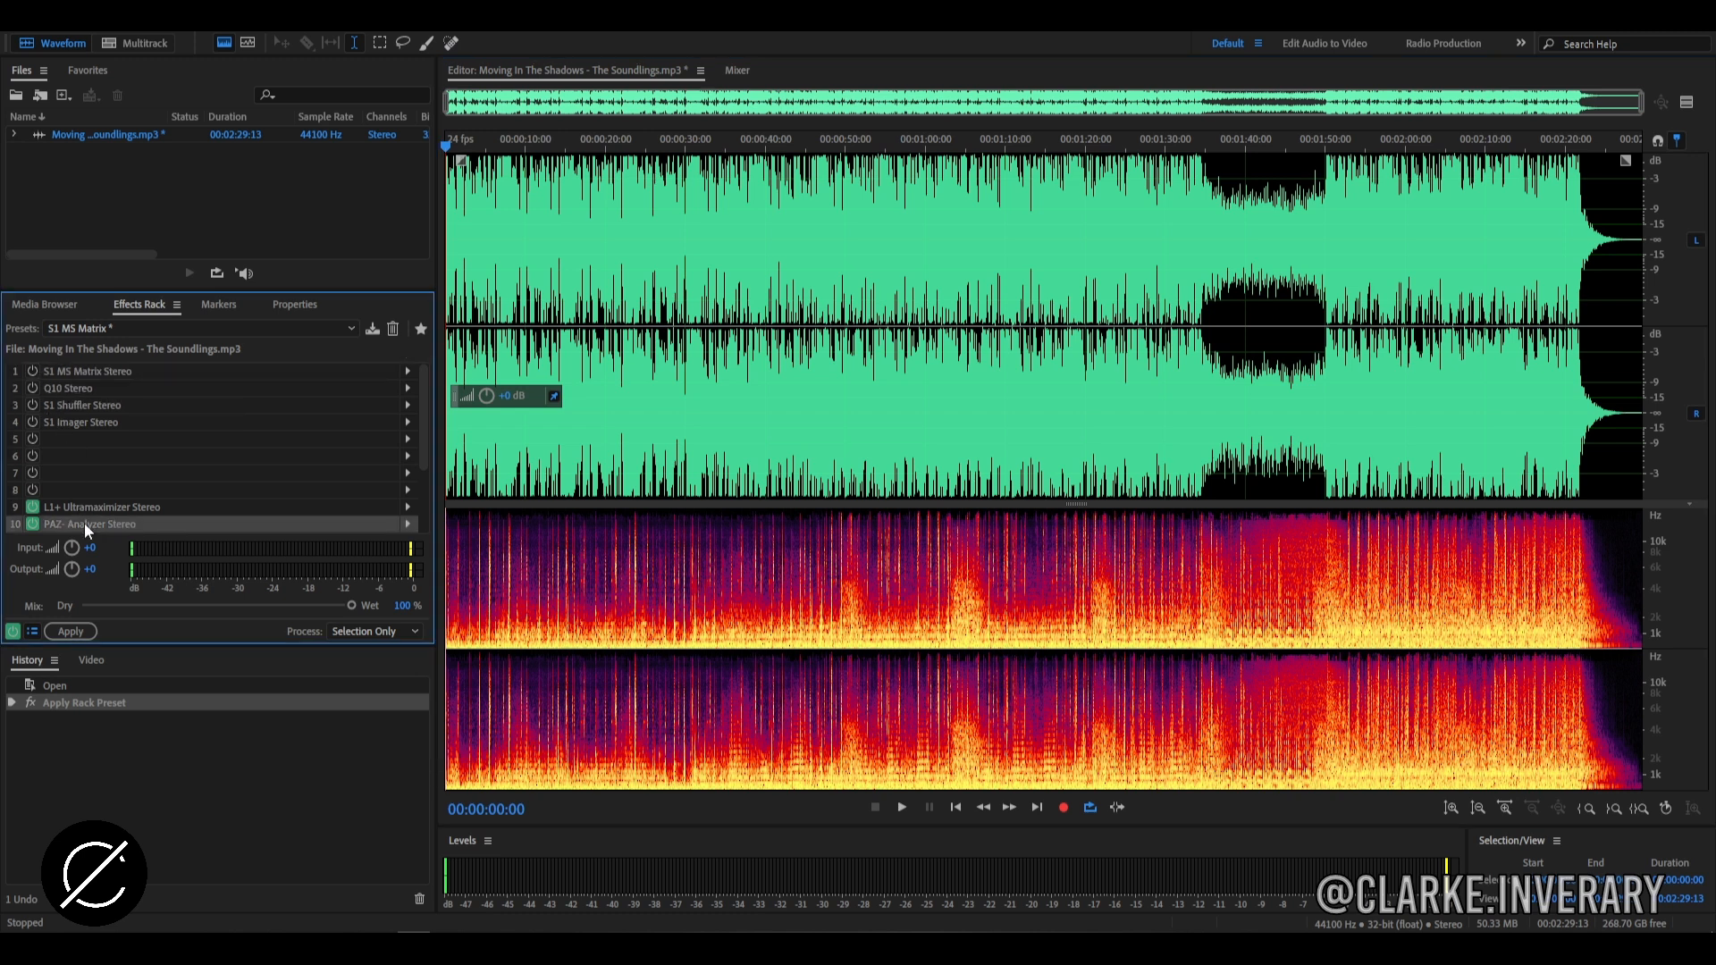
double_click(85, 523)
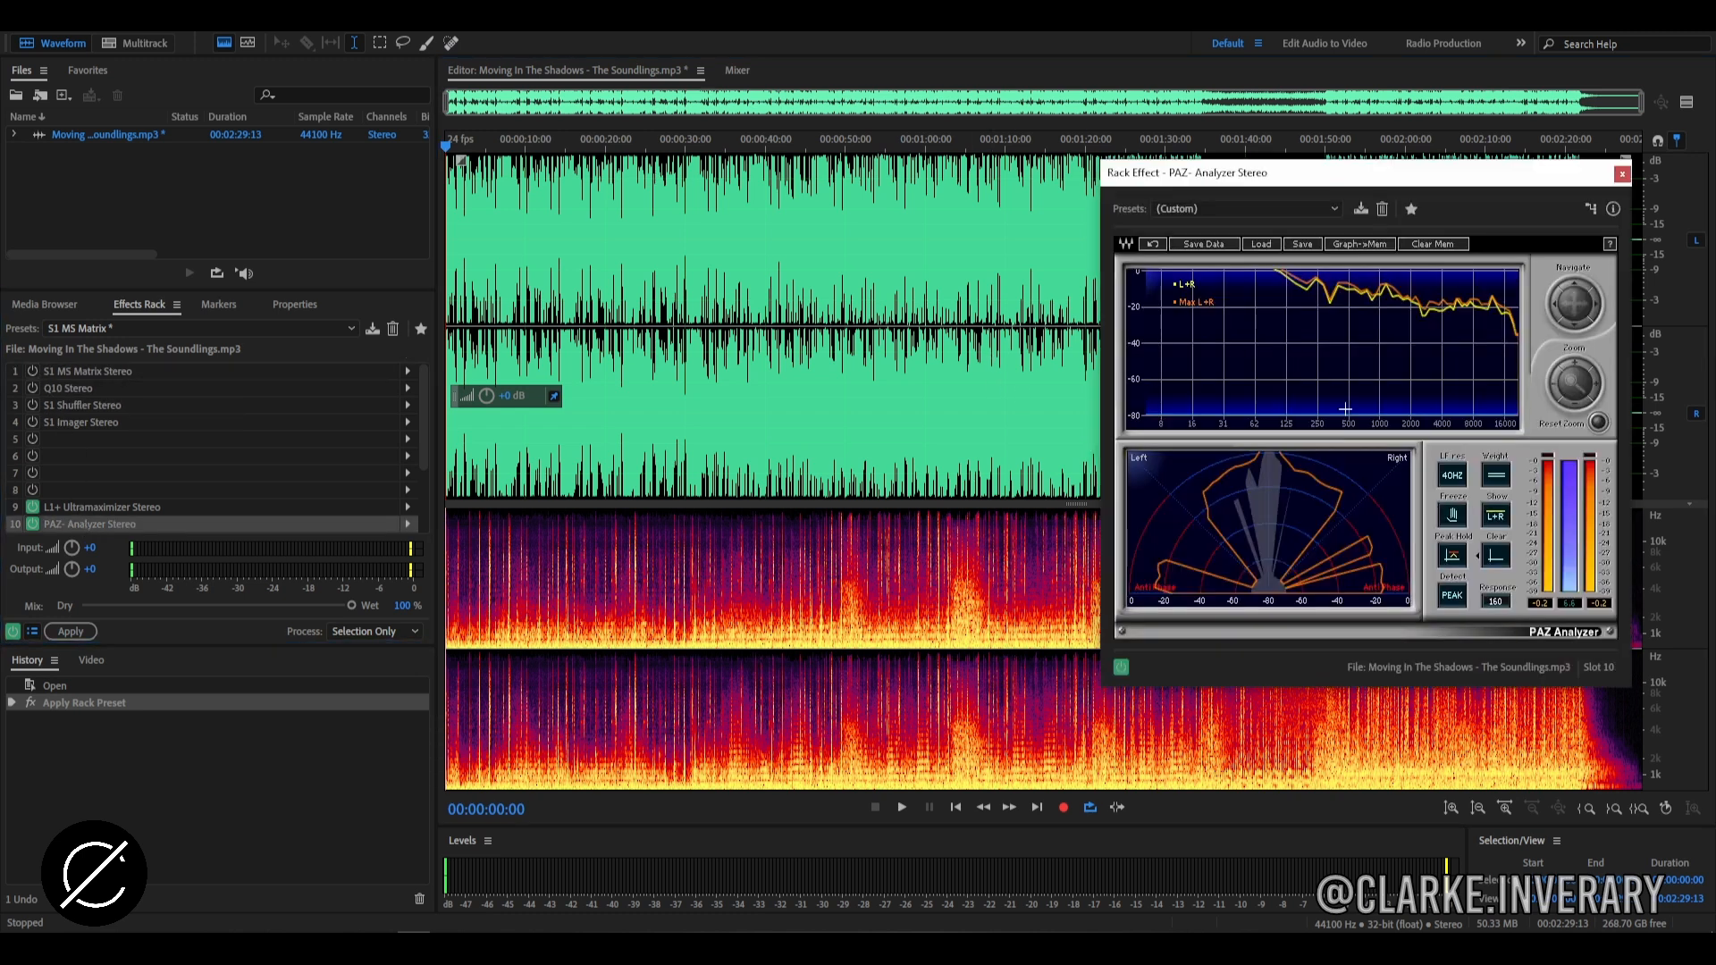
left_click(901, 807)
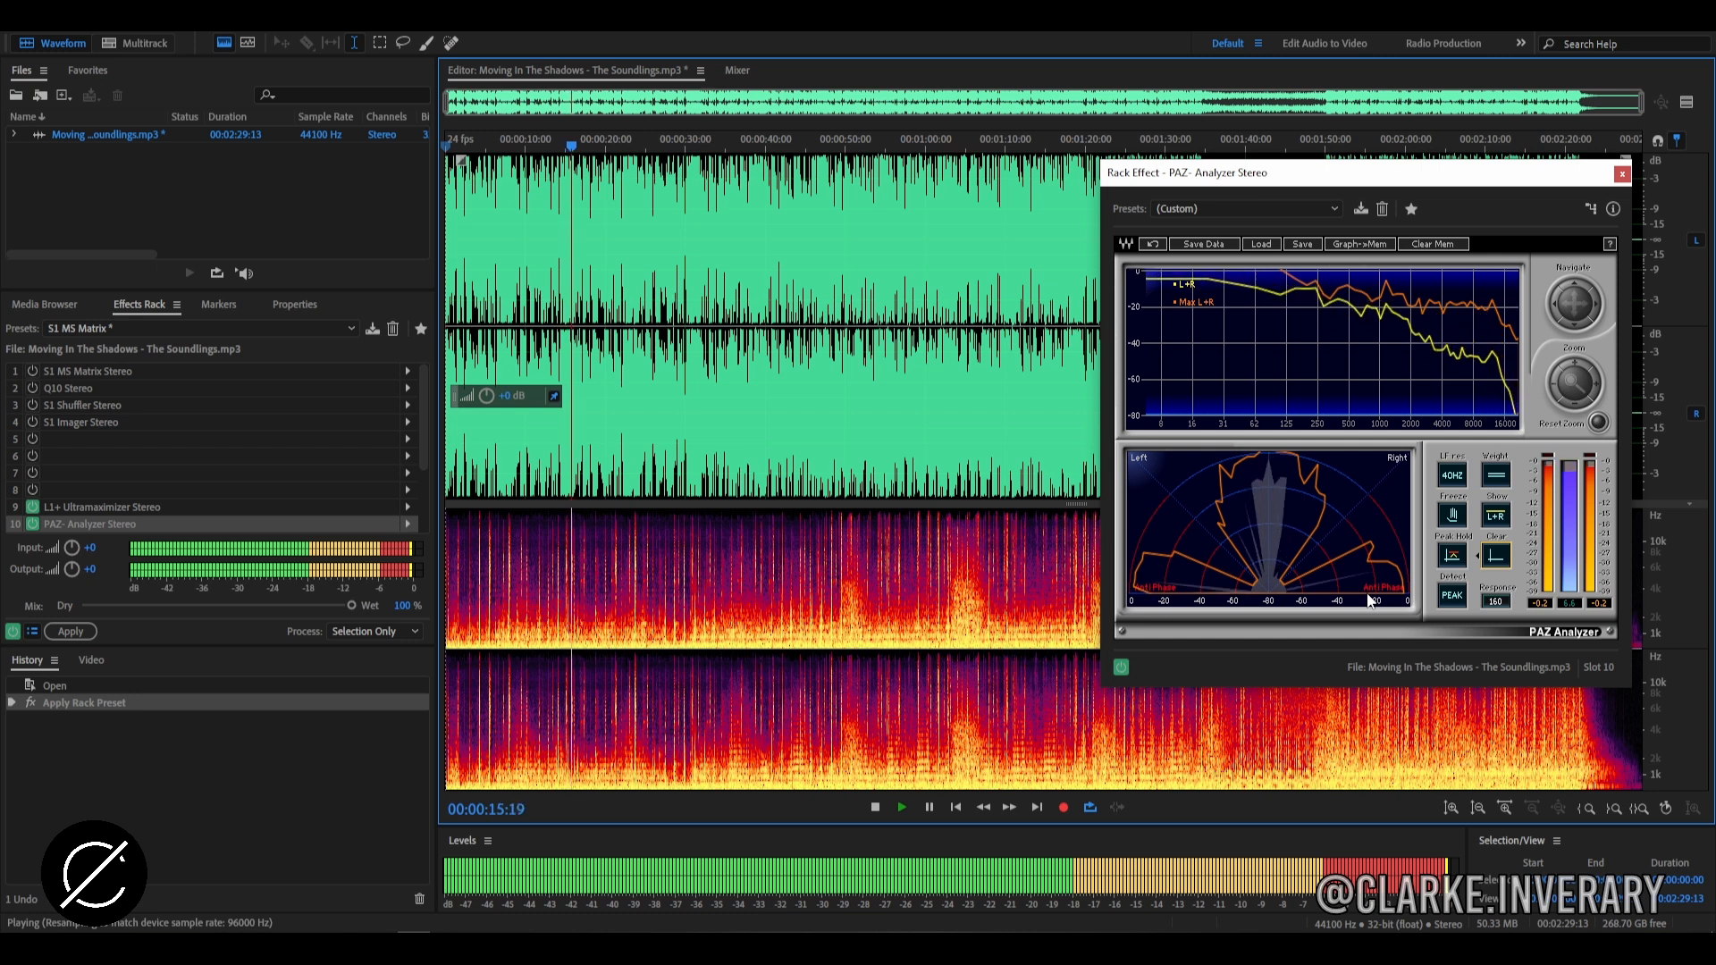
left_click(875, 807)
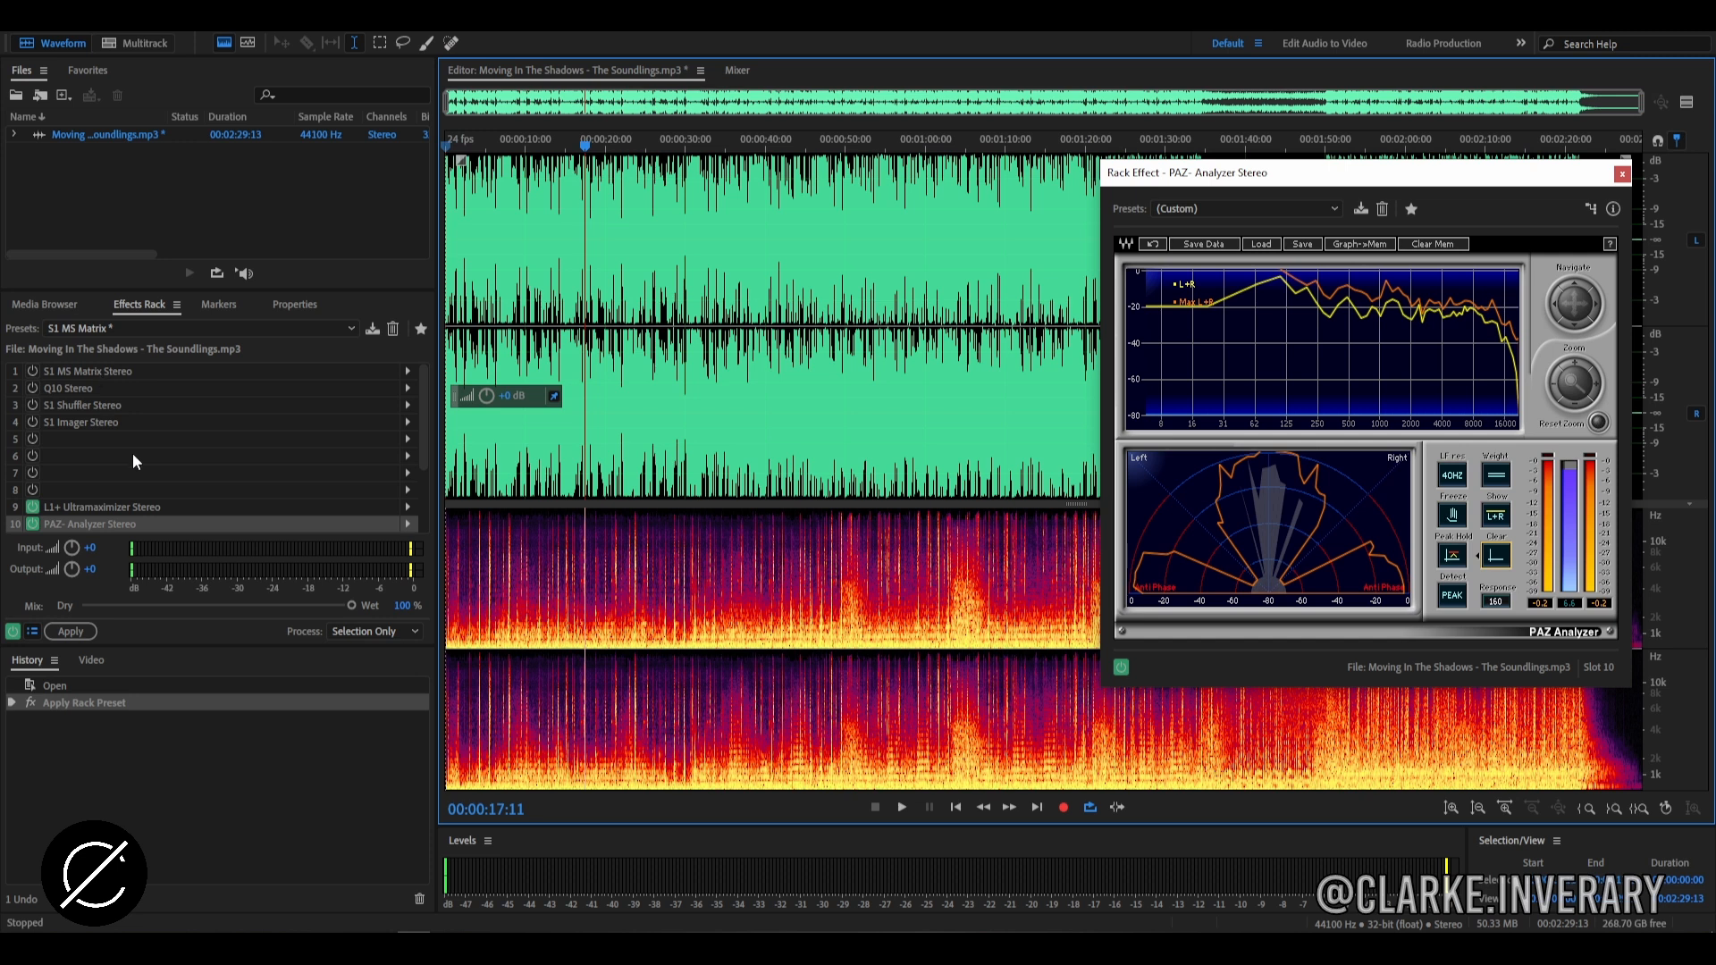
Switch on S1 MS Matrix in slot 1, open it beside the analyzer and audition the track through it
left_click(33, 372)
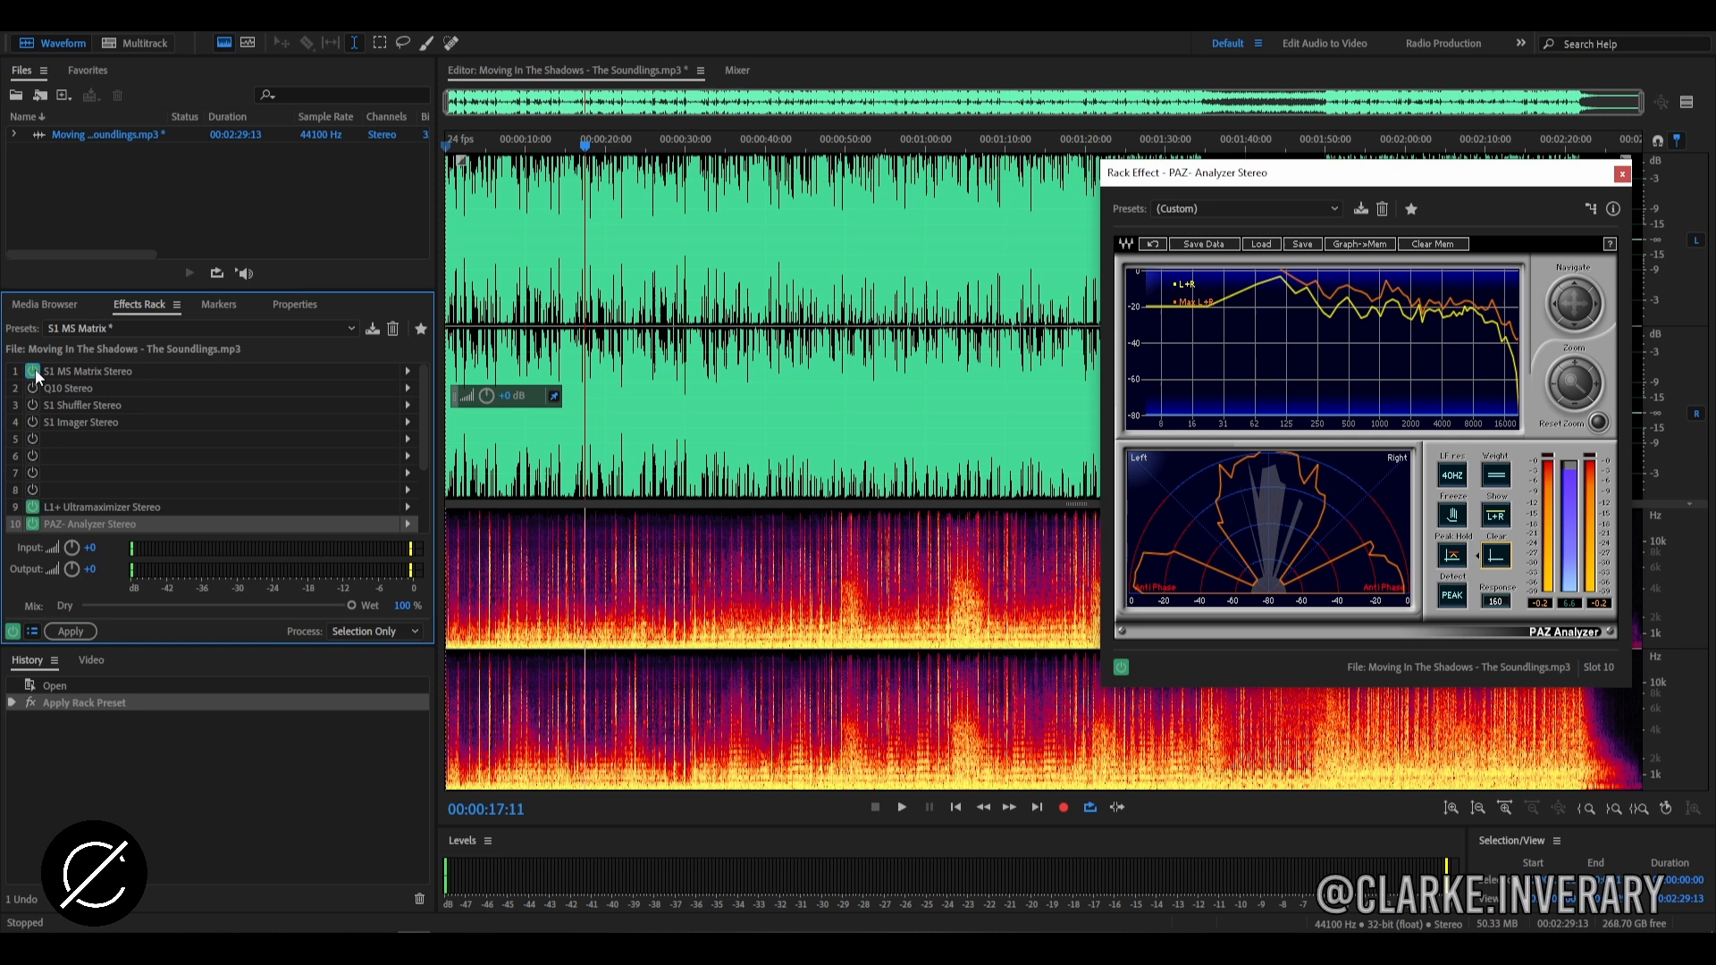
double_click(84, 372)
left_click_drag(532, 224, 851, 176)
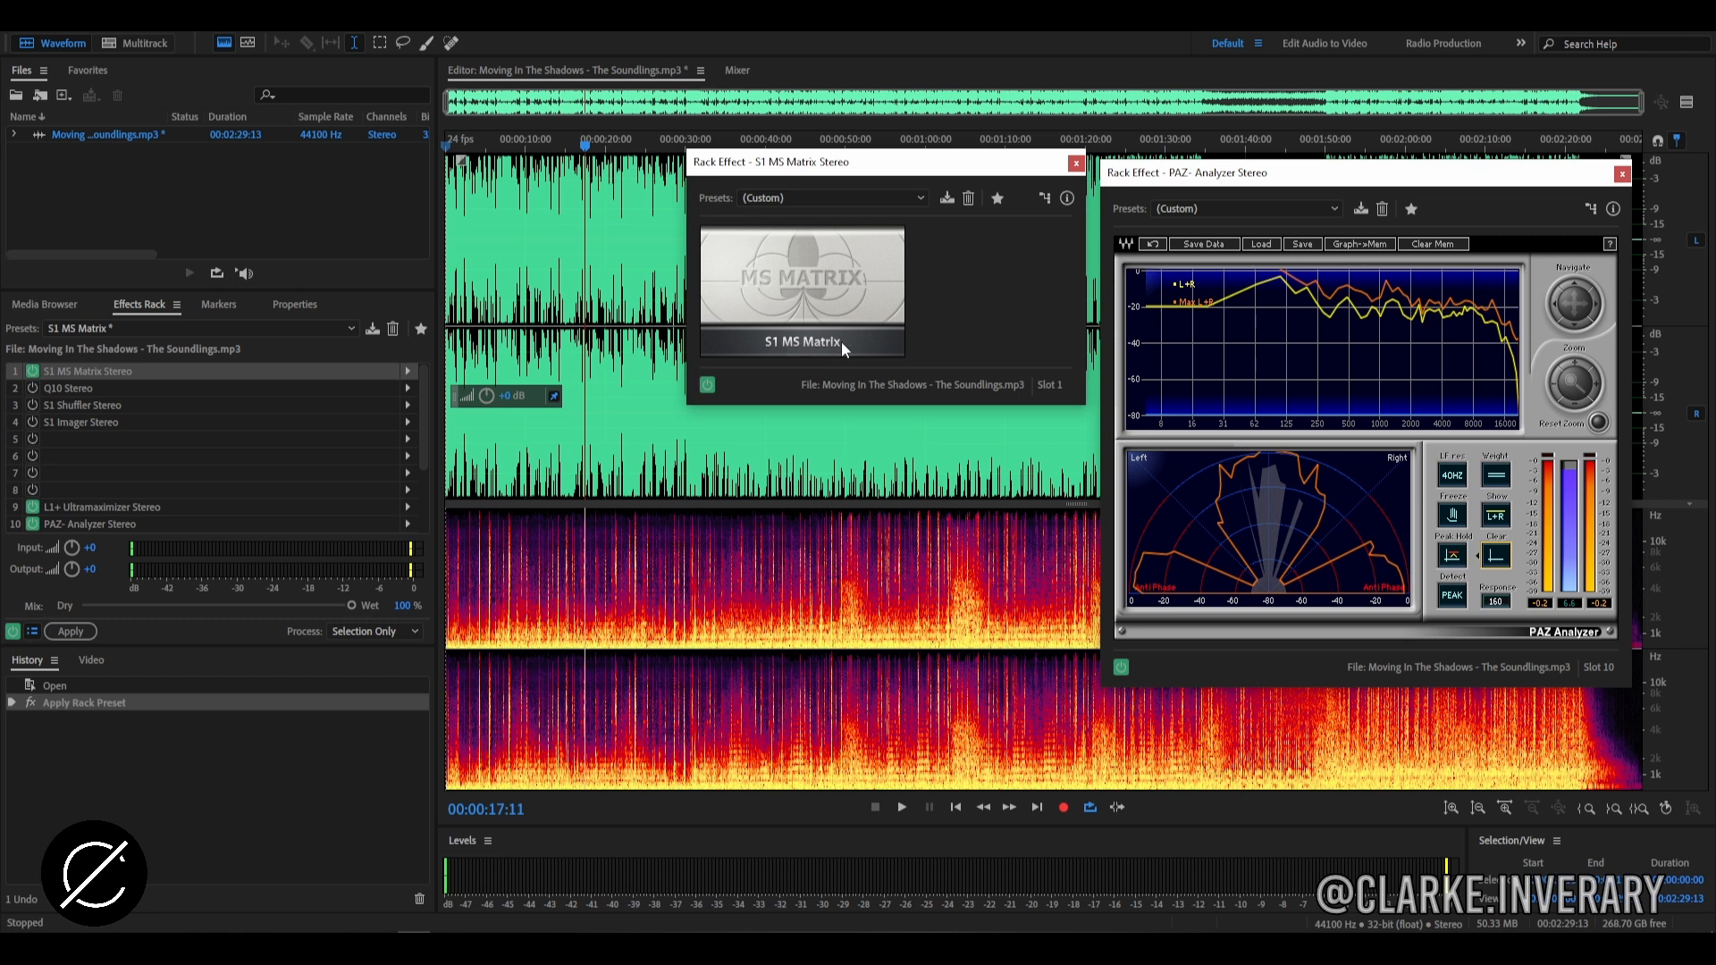
left_click_drag(1431, 190, 1437, 161)
left_click_drag(945, 162, 953, 145)
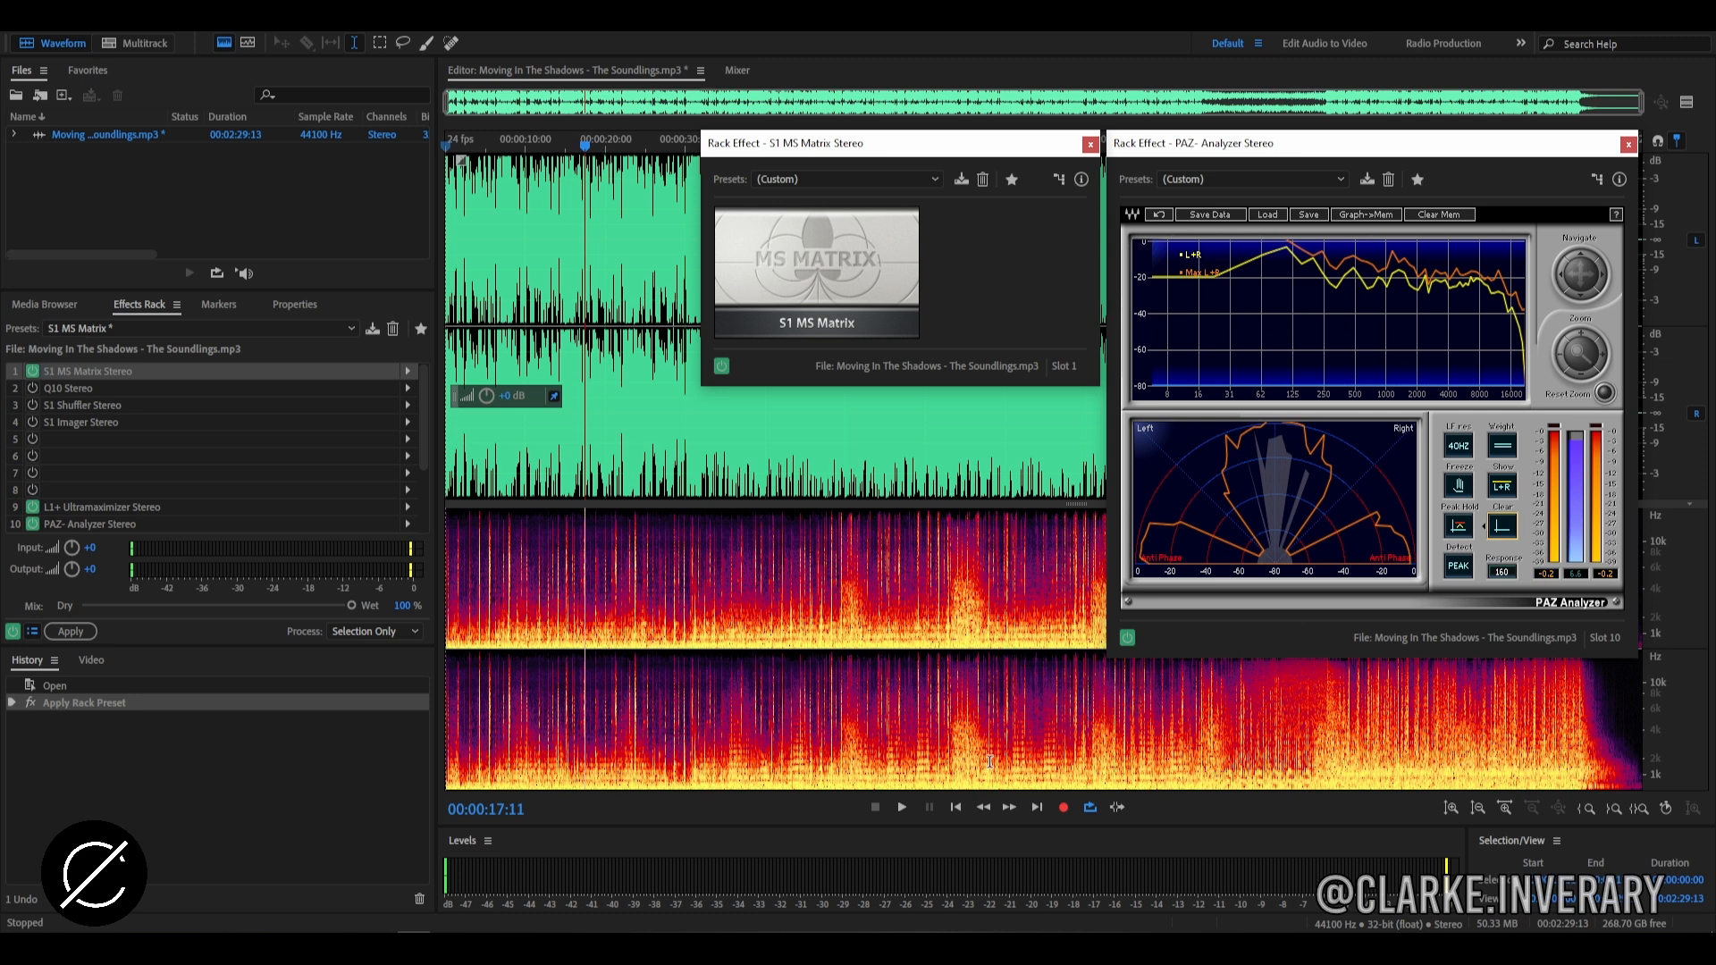
left_click(903, 808)
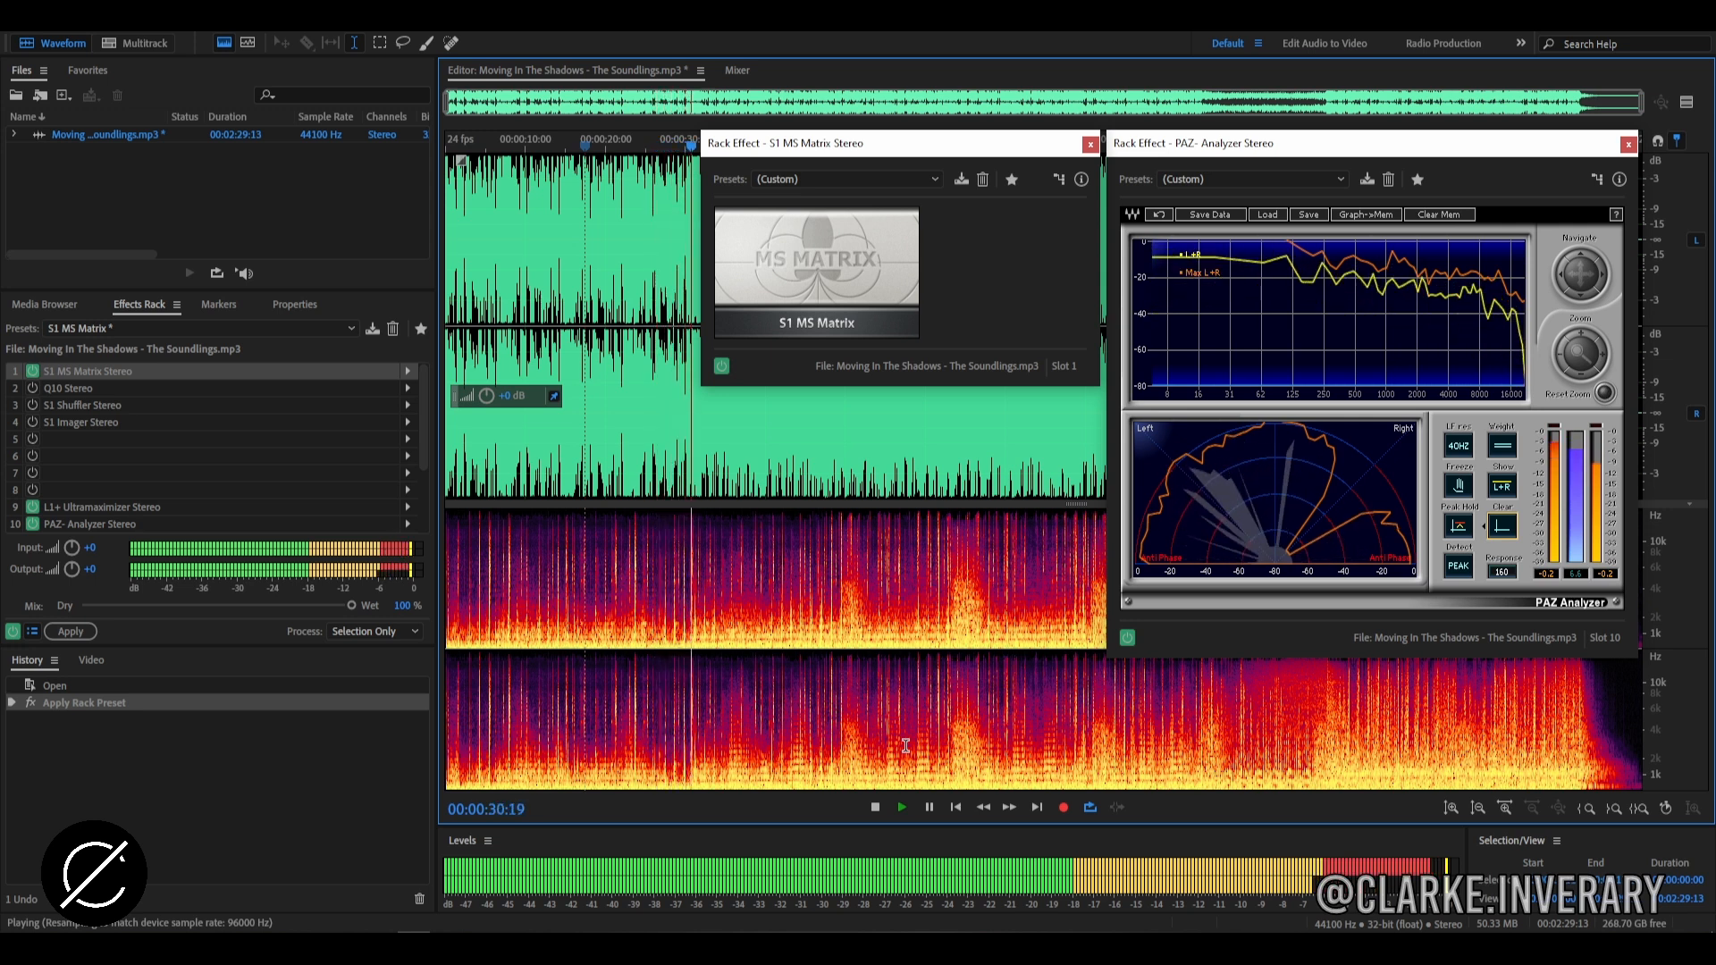
left_click(878, 808)
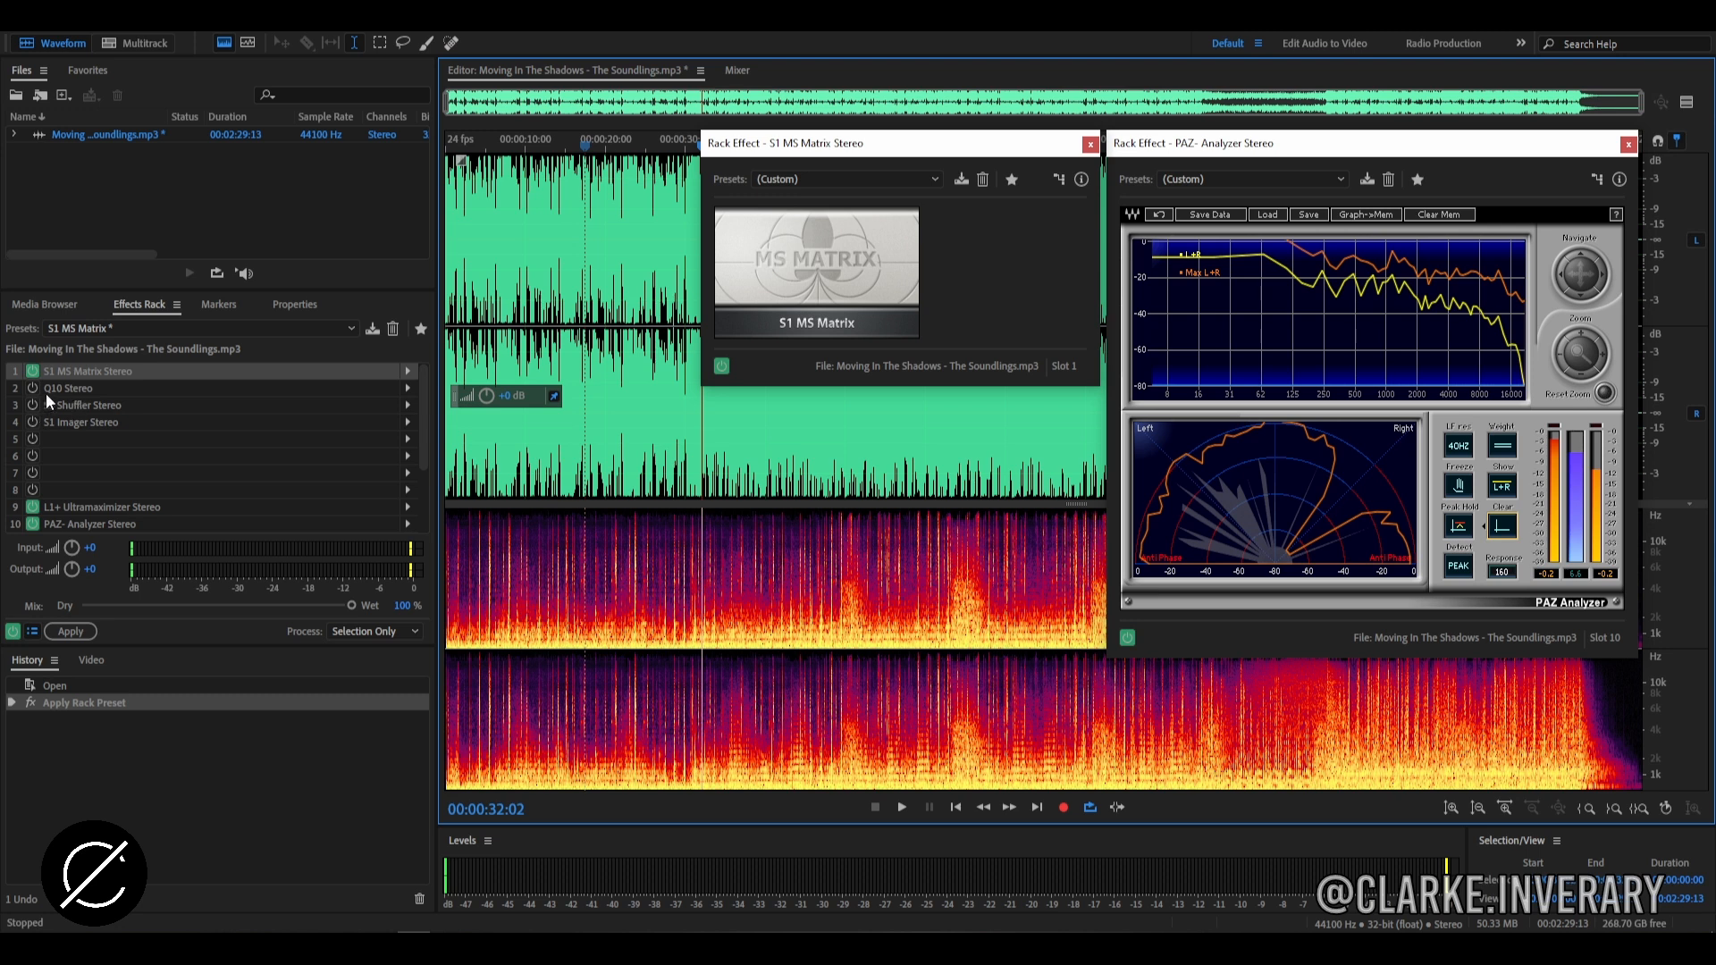
Switch on the Q10 equalizer in slot 2, open it and disable its bands 5 through 10
left_click(32, 390)
double_click(93, 391)
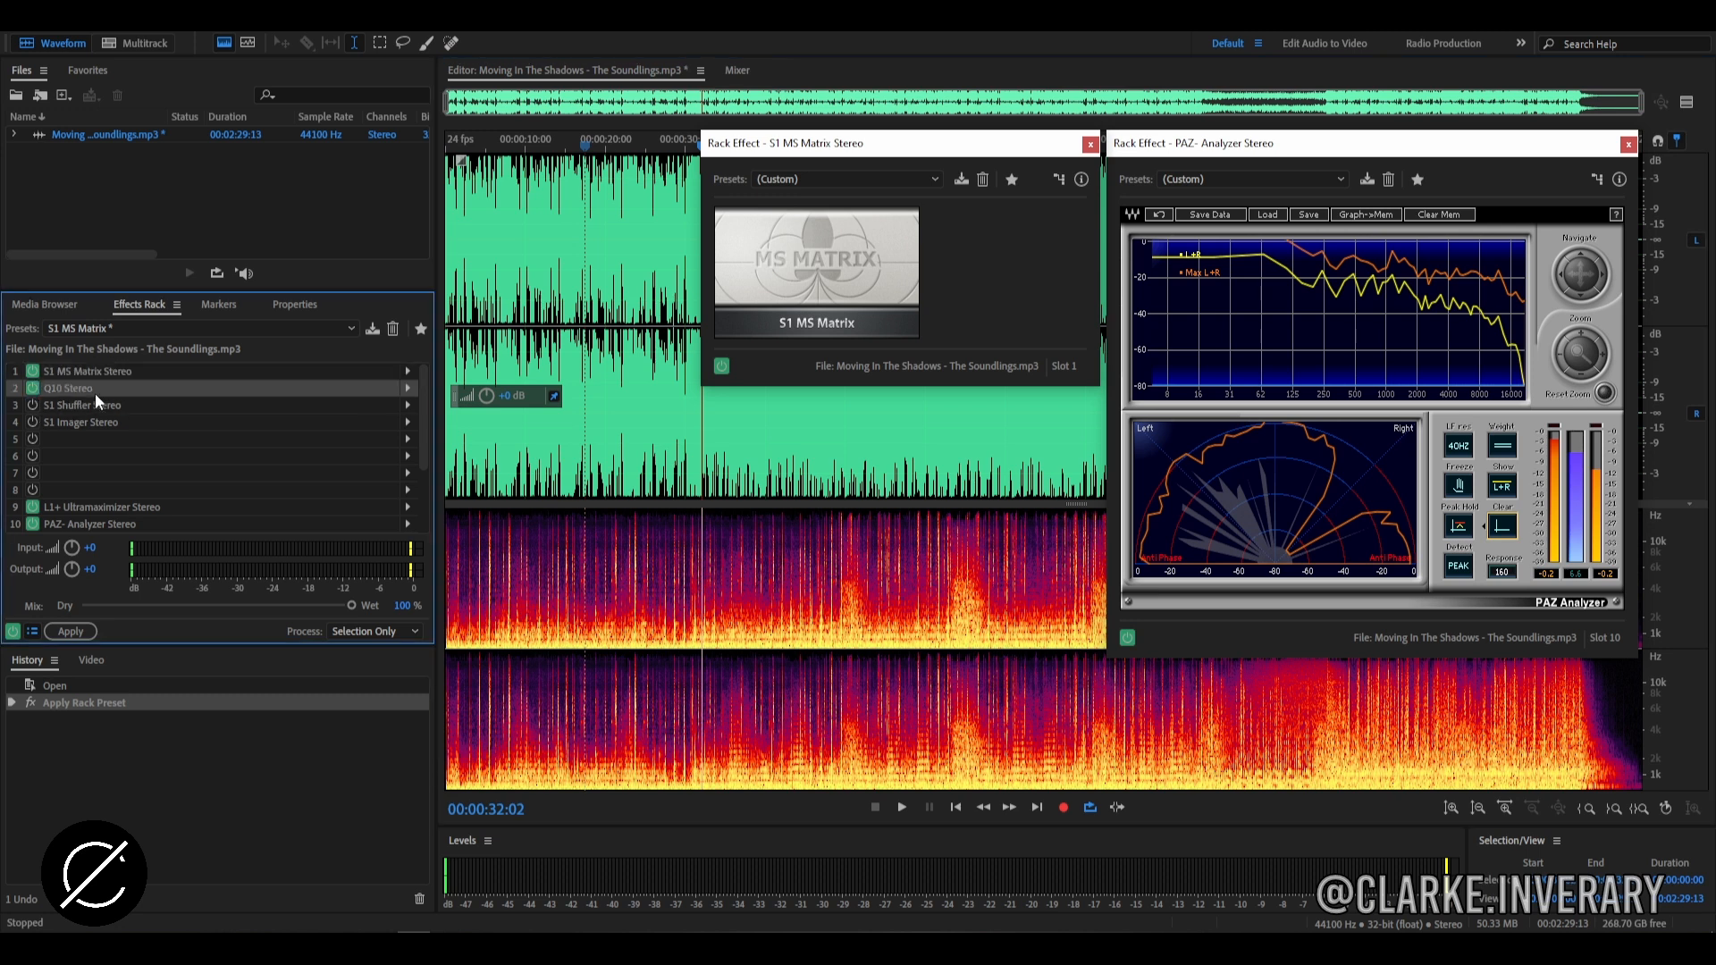
left_click_drag(698, 119, 758, 117)
left_click(464, 560)
left_click(464, 587)
left_click(463, 615)
left_click(464, 642)
left_click(464, 670)
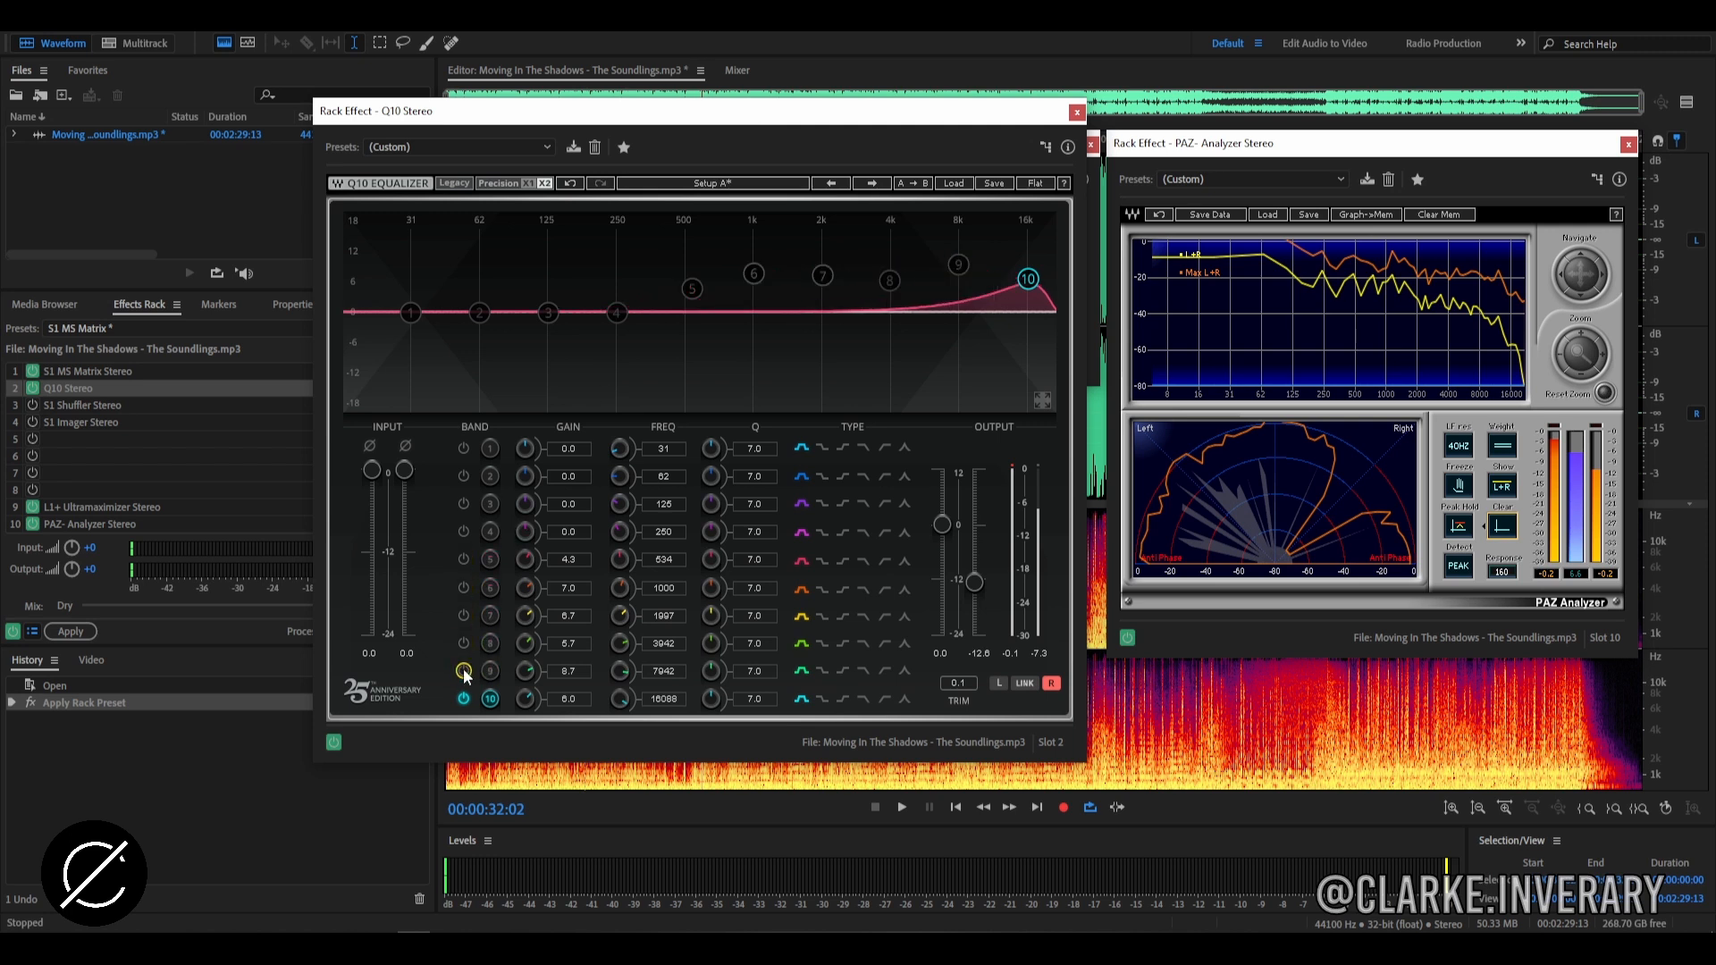
left_click(464, 699)
Reset the Q10's right-channel output level to 0.0 dB and display the left channel's EQ settings
left_click_drag(849, 118, 632, 155)
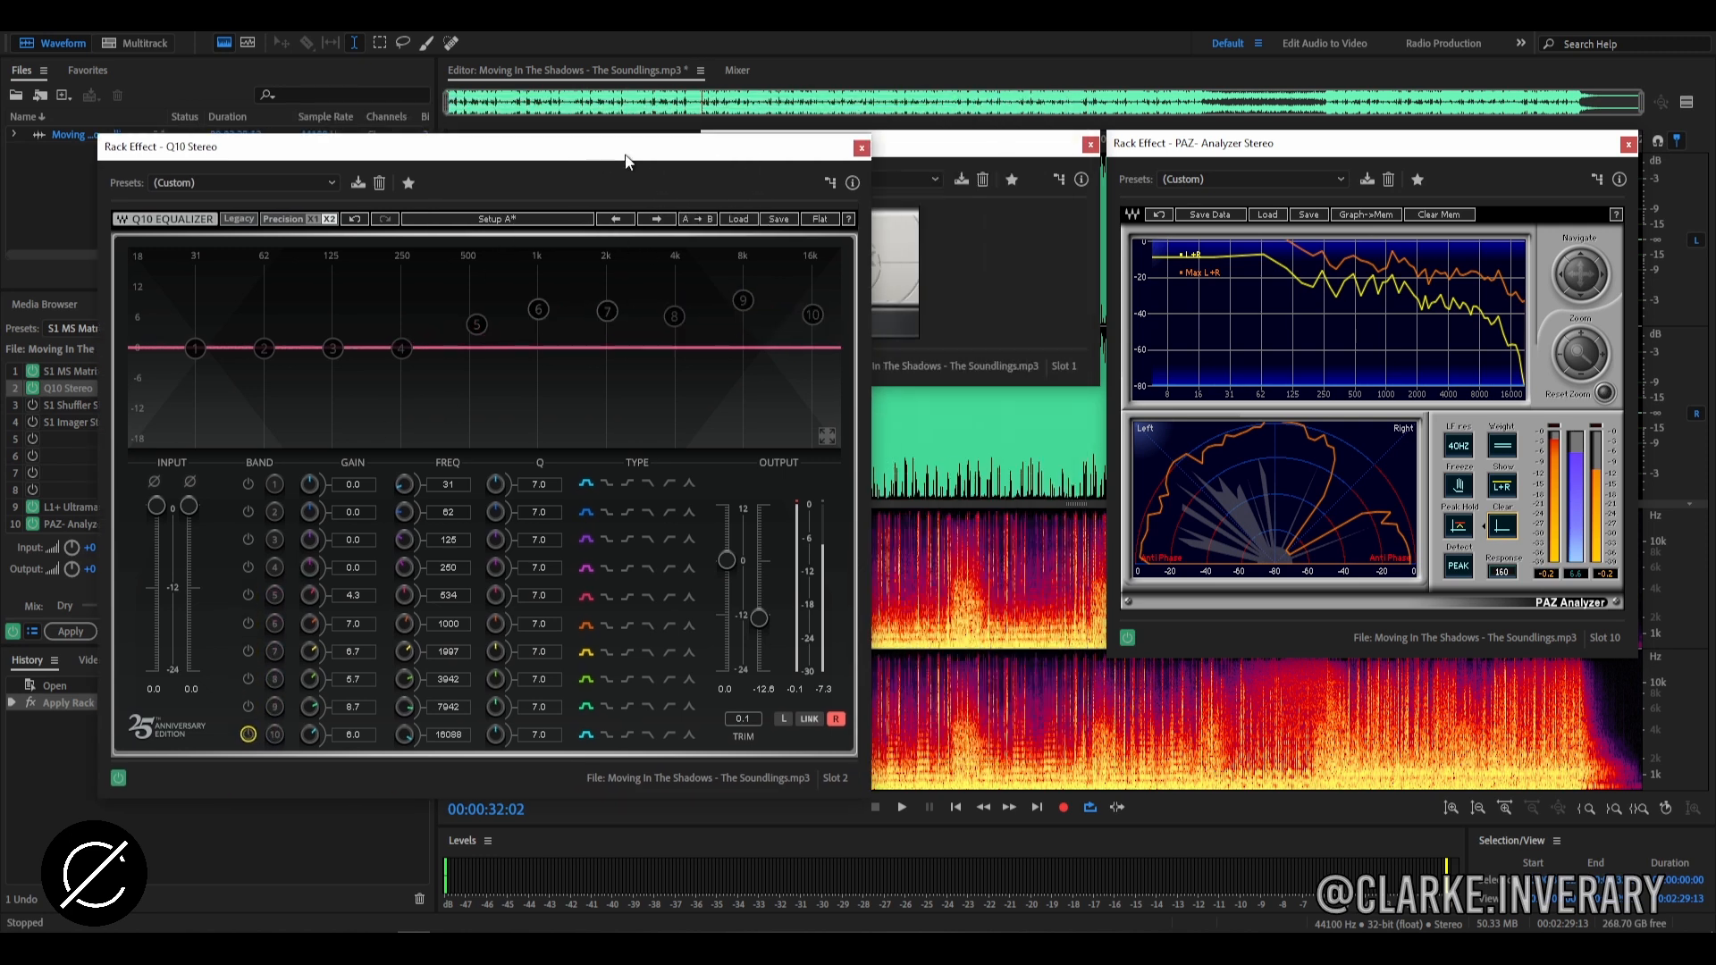
left_click_drag(757, 619, 757, 558)
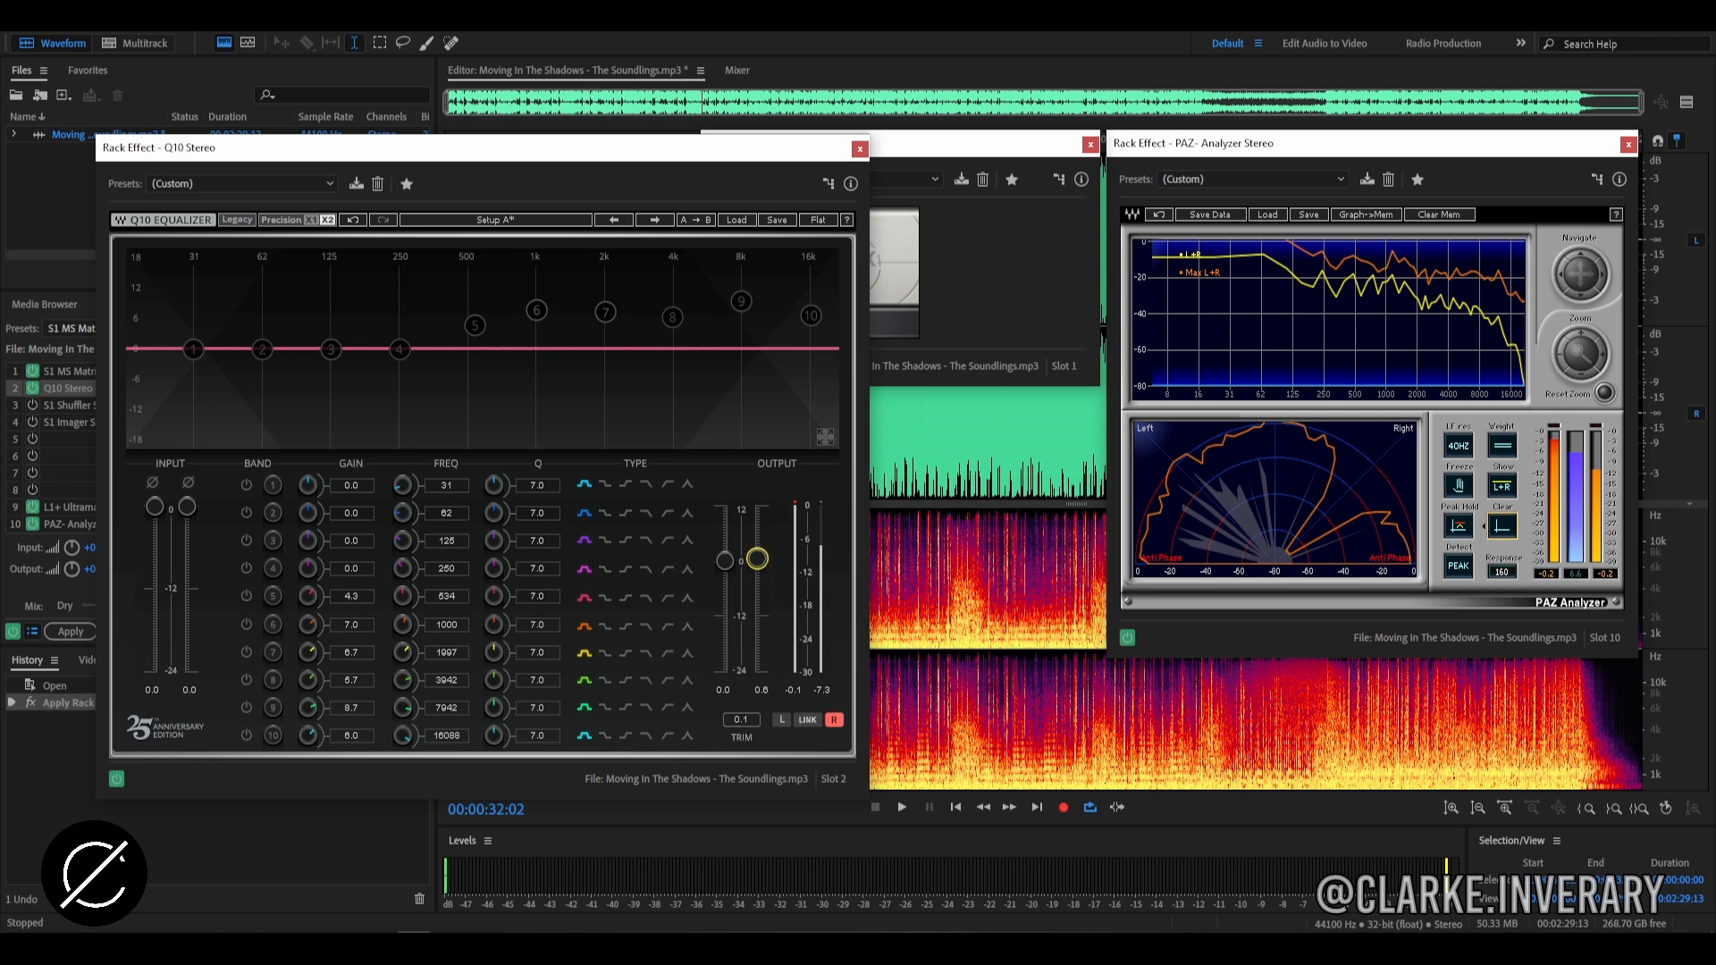
left_click(772, 697)
key("Return")
left_click_drag(404, 147, 722, 85)
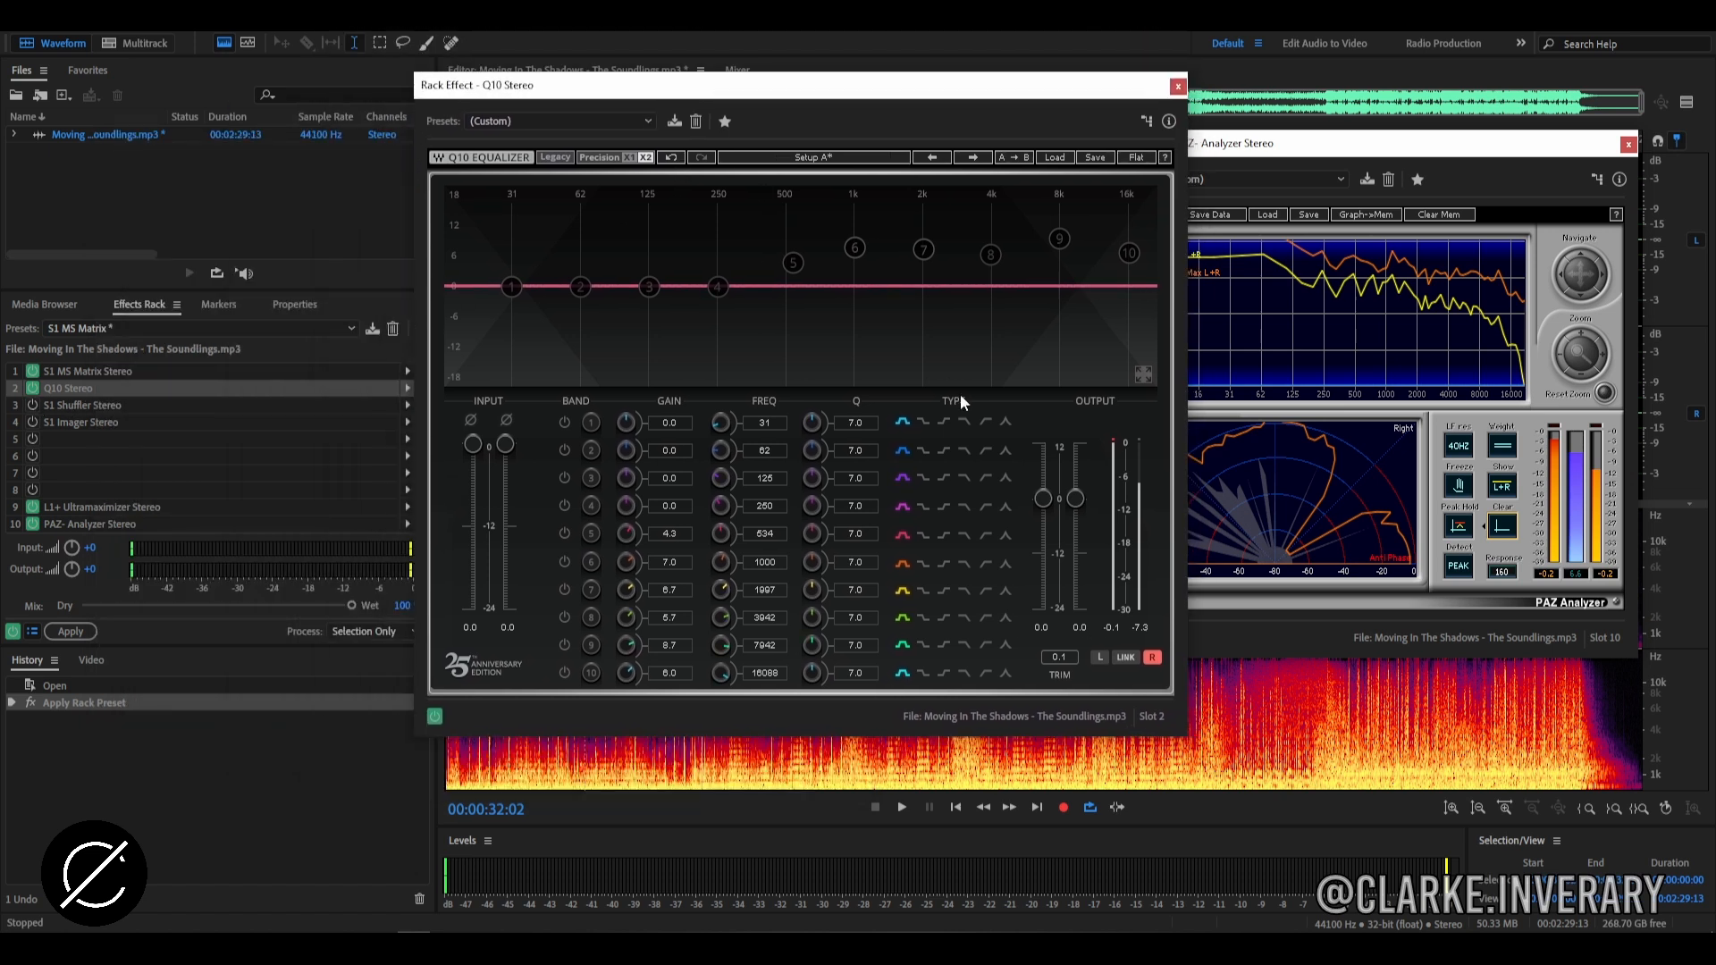
left_click(1101, 657)
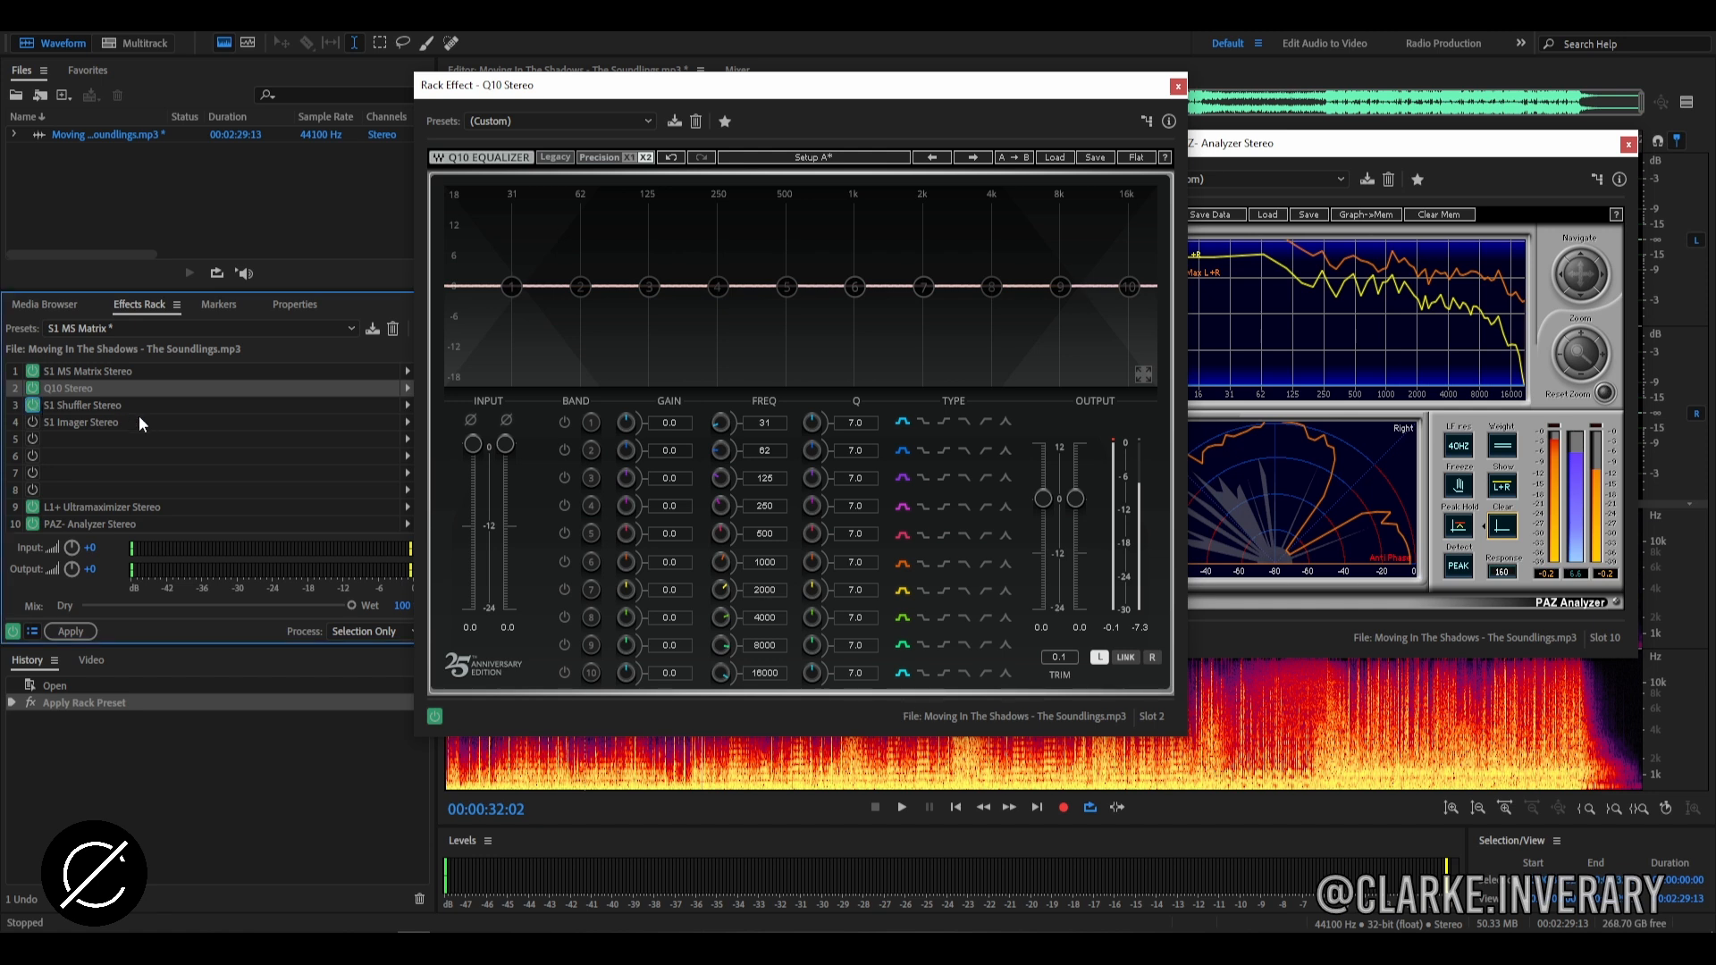
Open the S1 Shuffler in slot 3, arrange the effect windows around the analyzer and audition the track
double_click(89, 405)
left_click_drag(828, 213, 1157, 279)
left_click_drag(903, 93, 801, 78)
left_click(1203, 276)
left_click_drag(1204, 280, 987, 284)
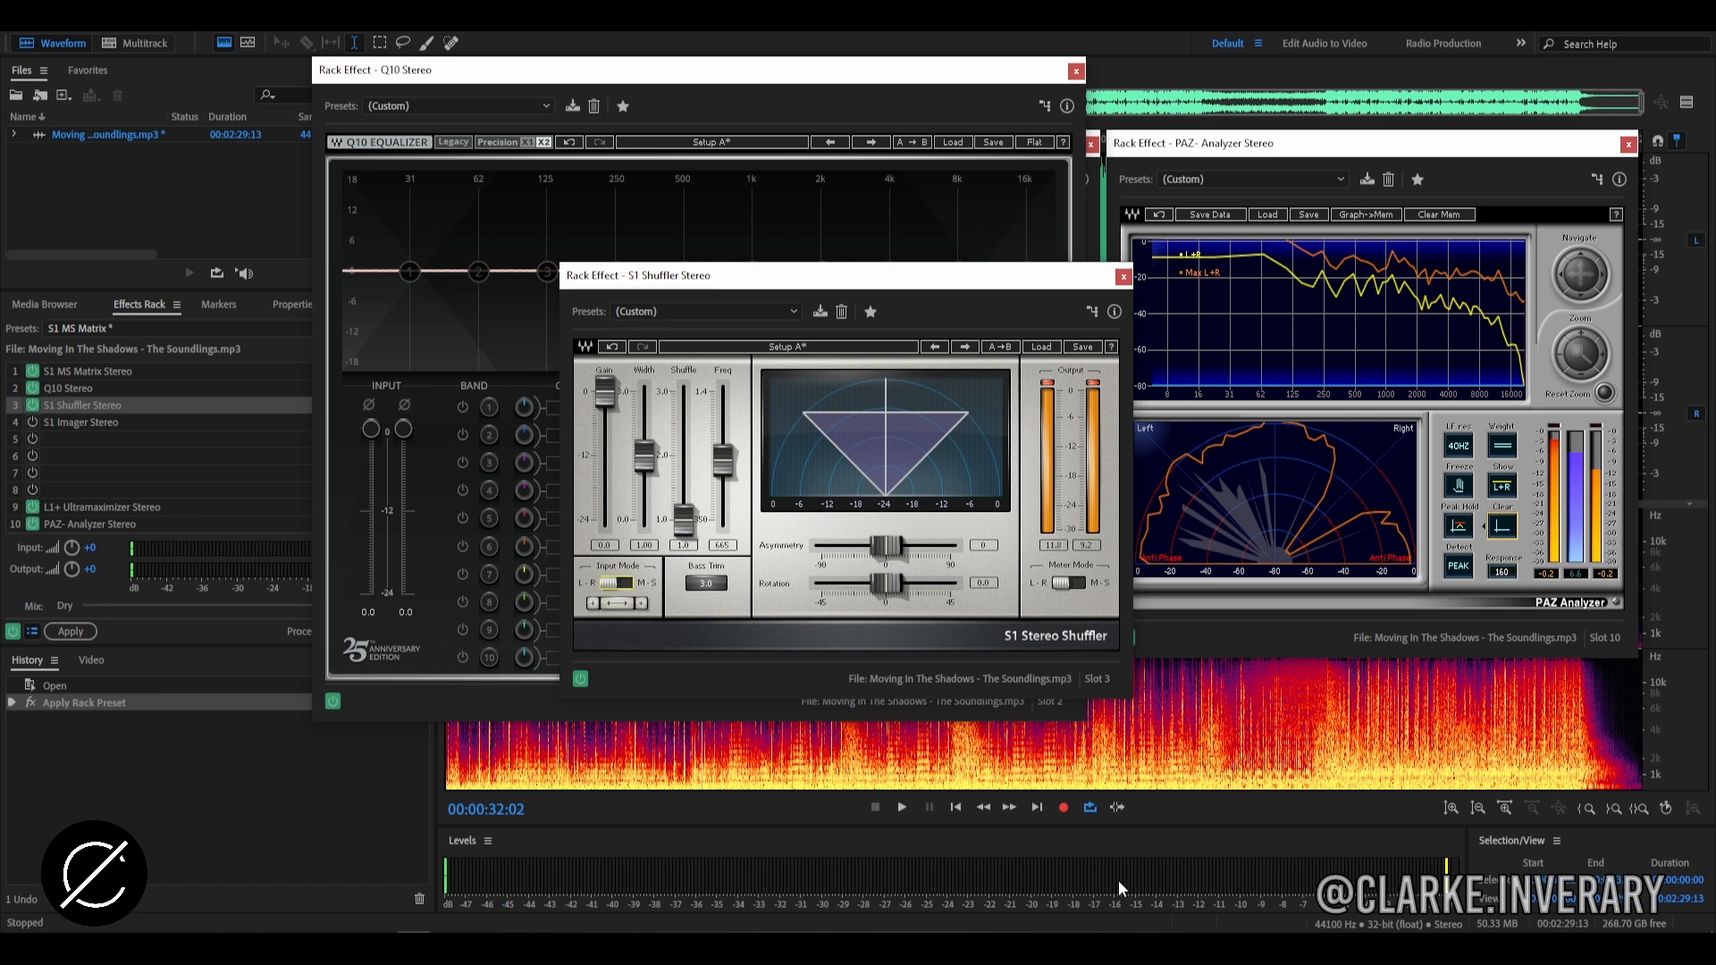
key("space")
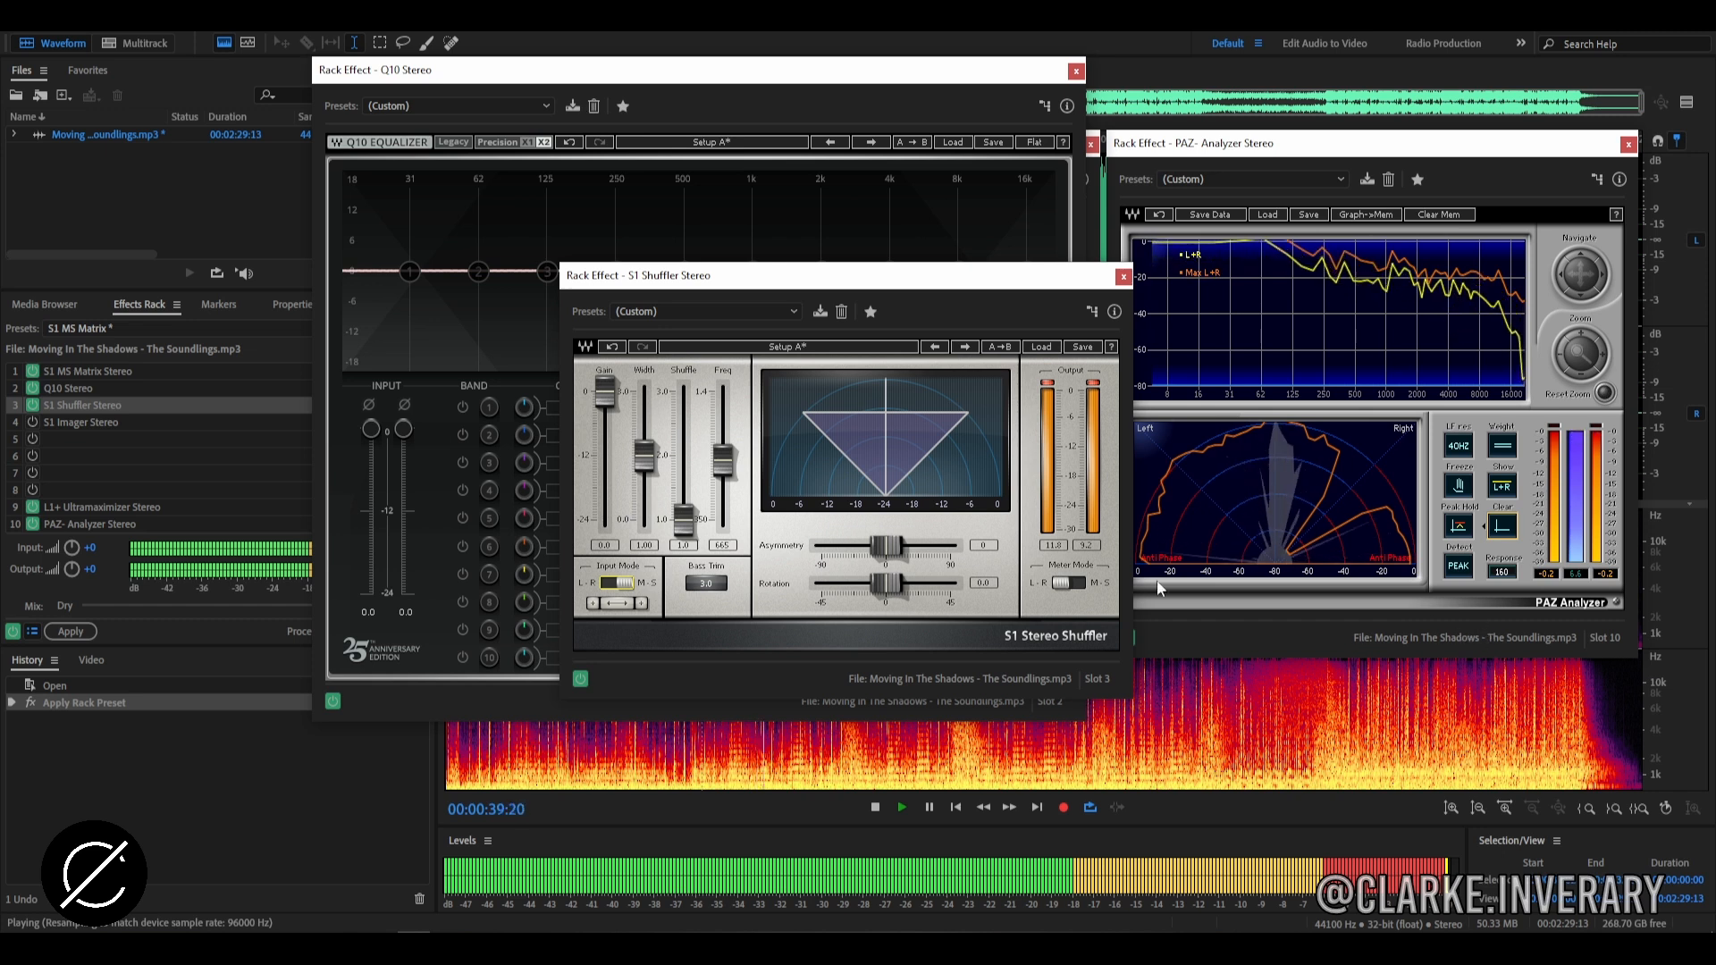
key("space")
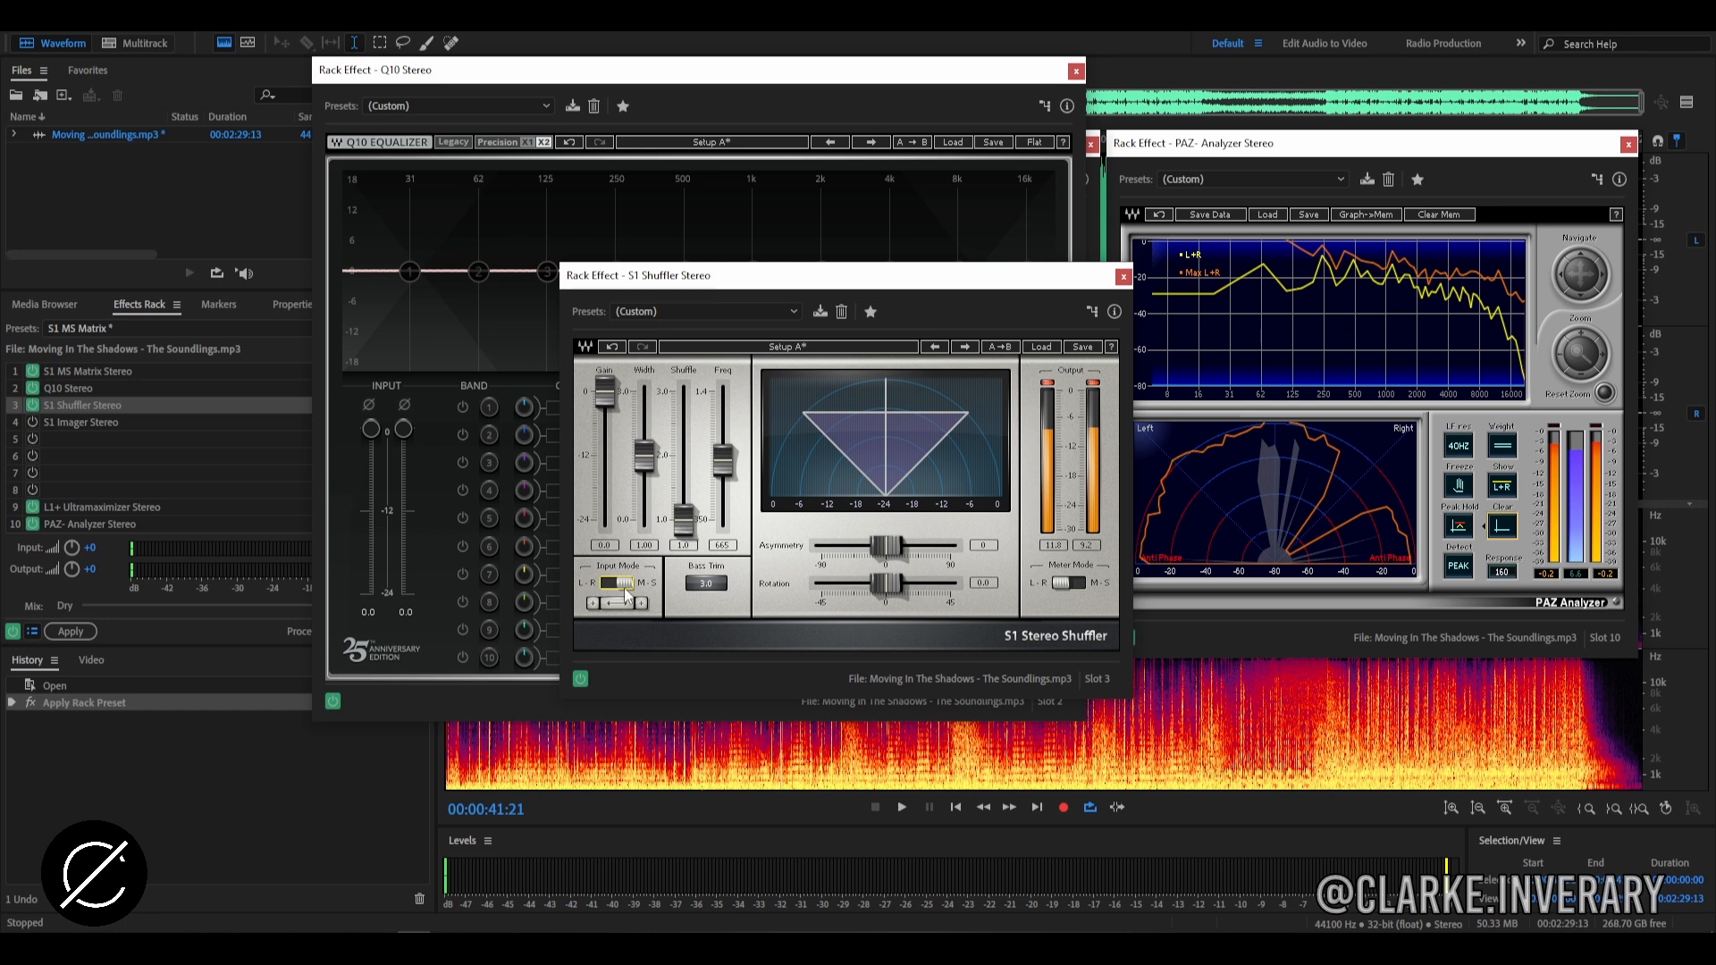
Rearrange the Q10 and S1 Shuffler windows and close the Shuffler window to leave the Q10 and analyzer in view
left_click_drag(790, 286, 1298, 475)
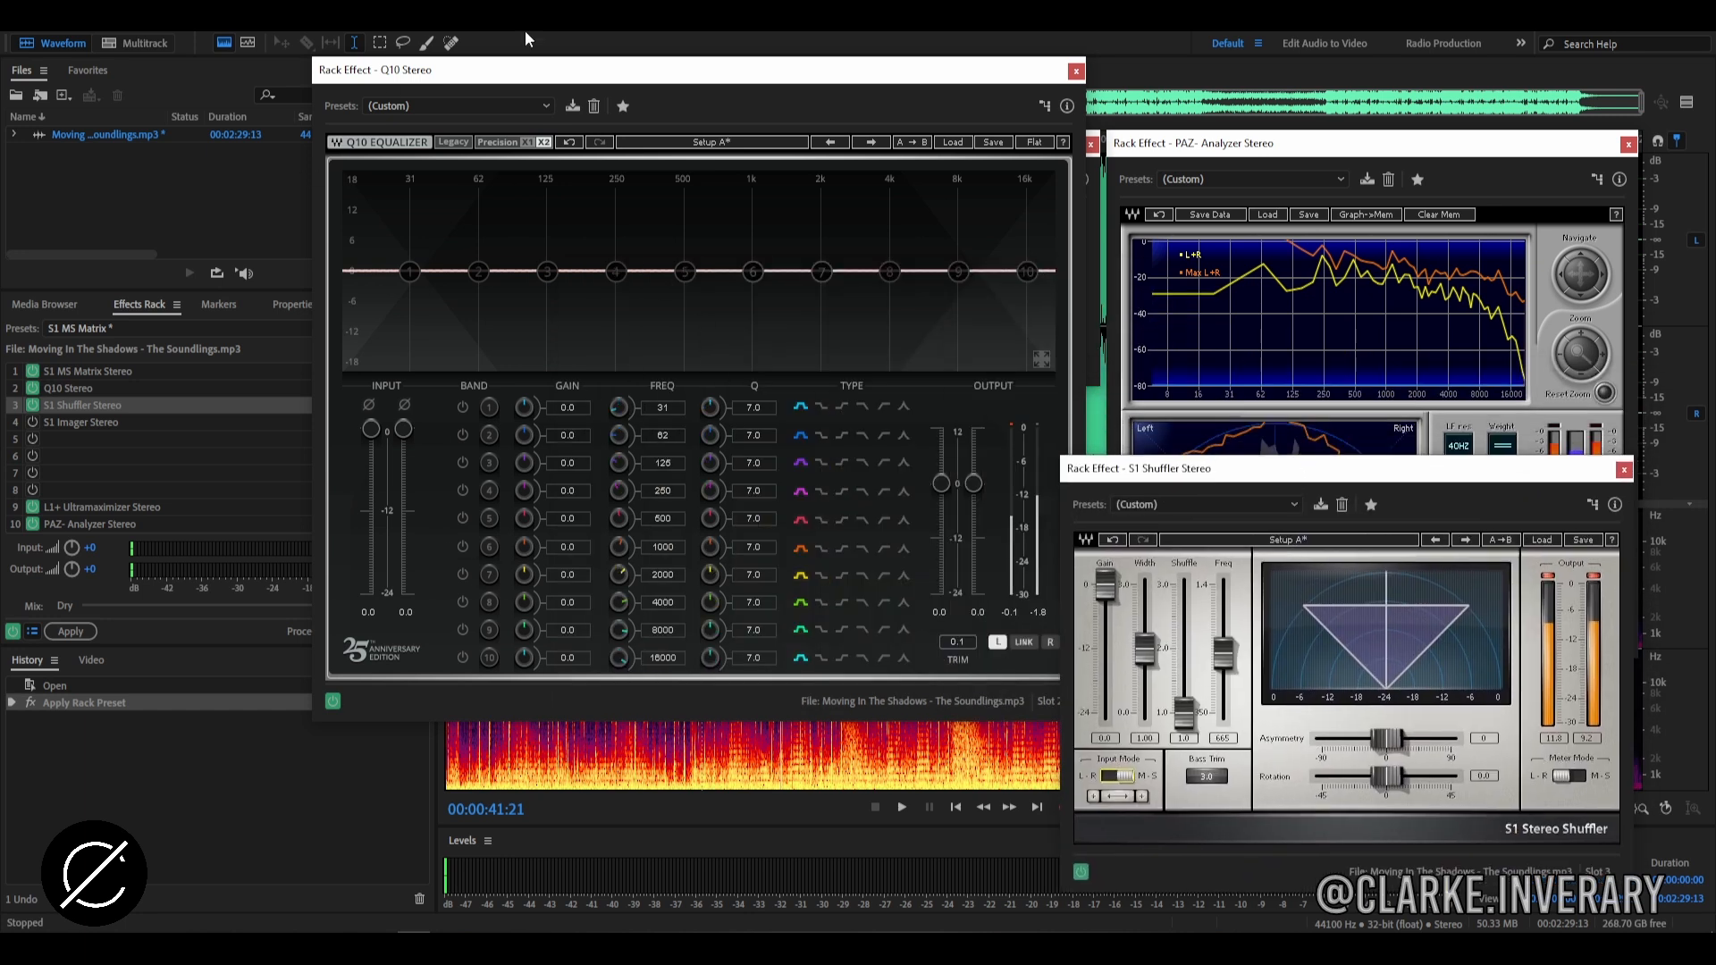
left_click_drag(579, 79, 515, 75)
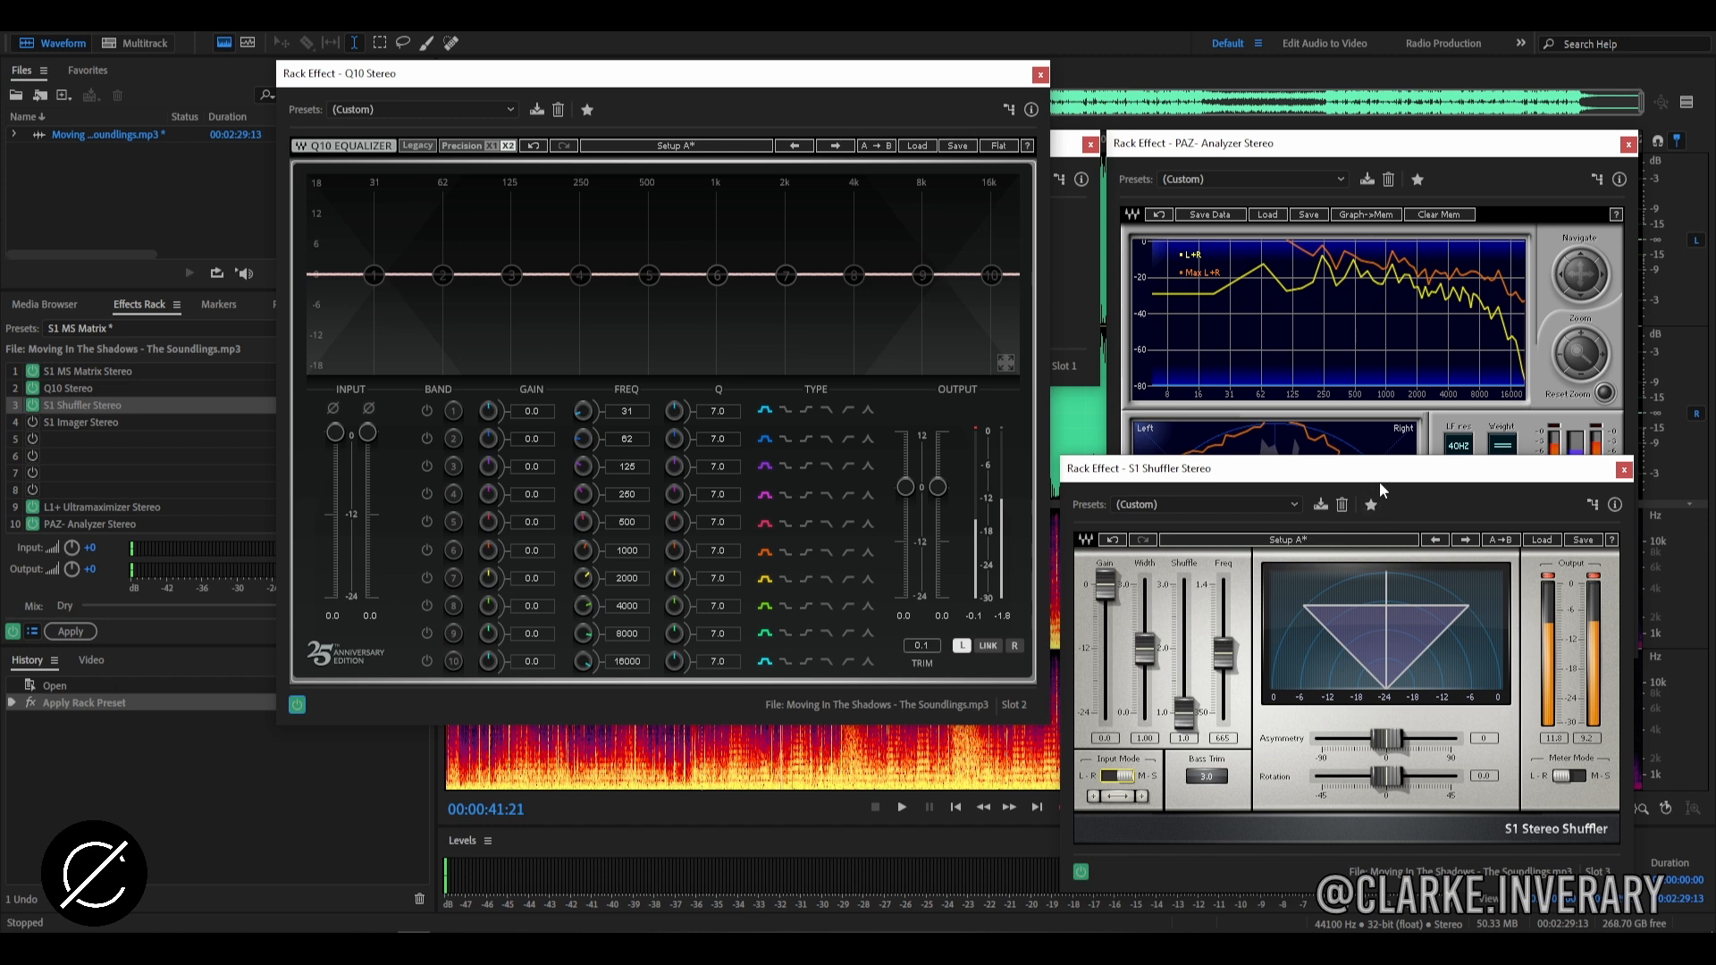
left_click_drag(1380, 490, 1375, 538)
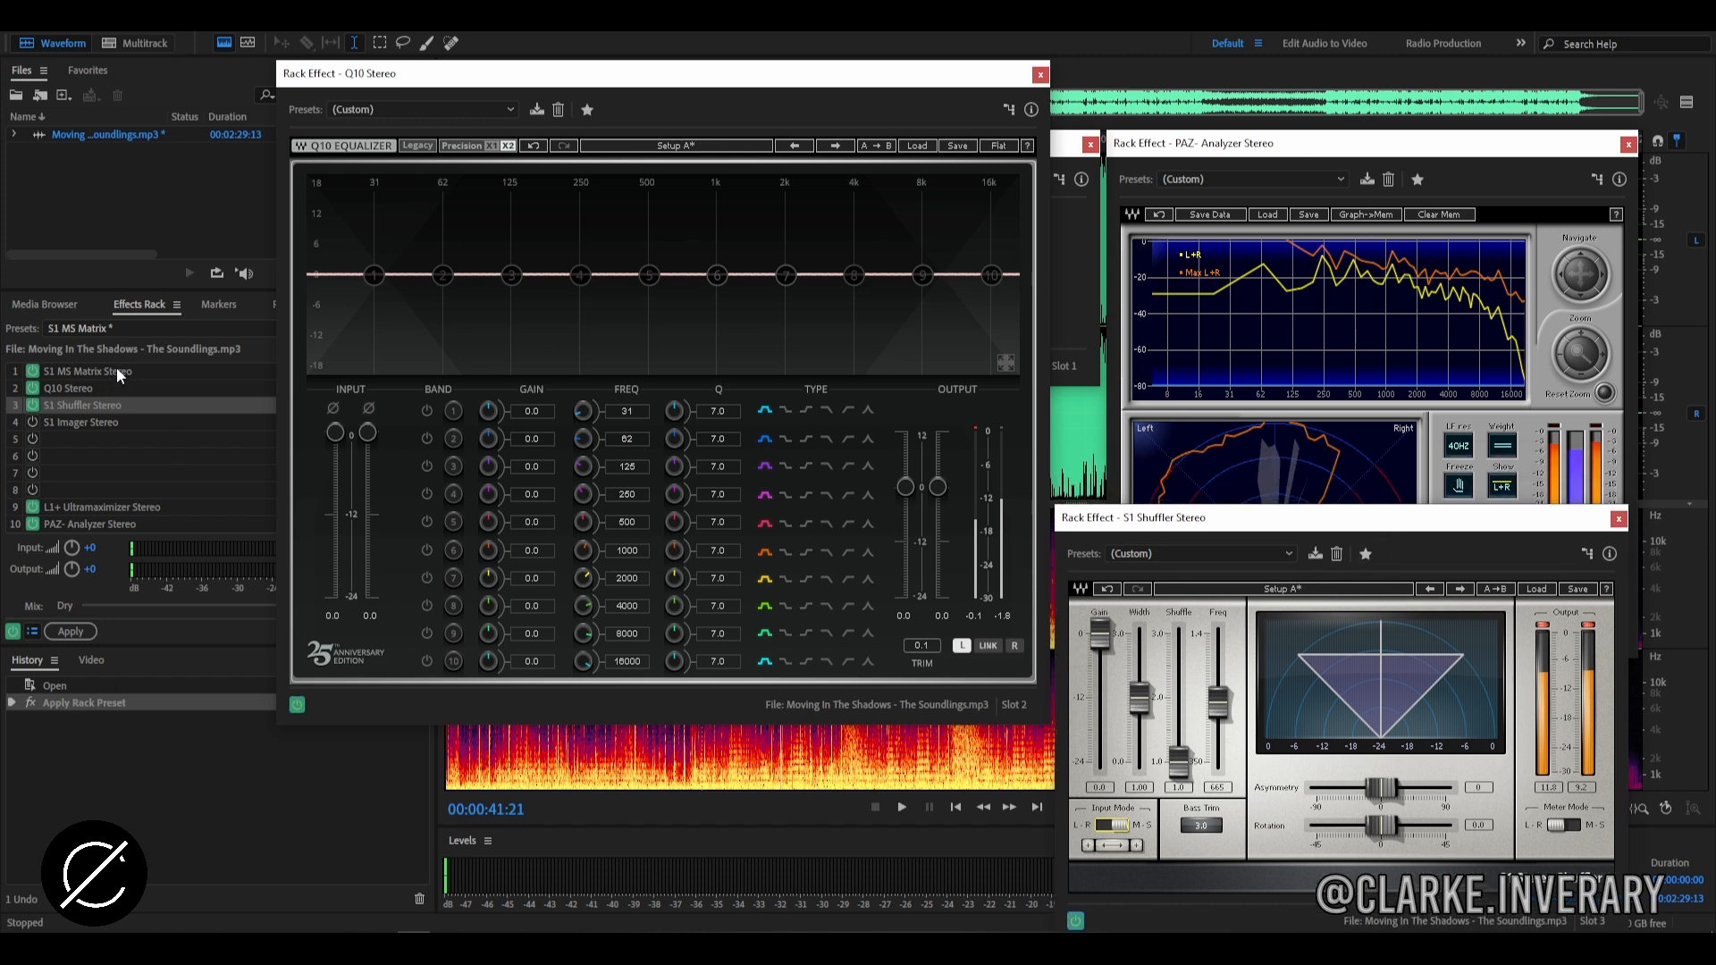
left_click(77, 389)
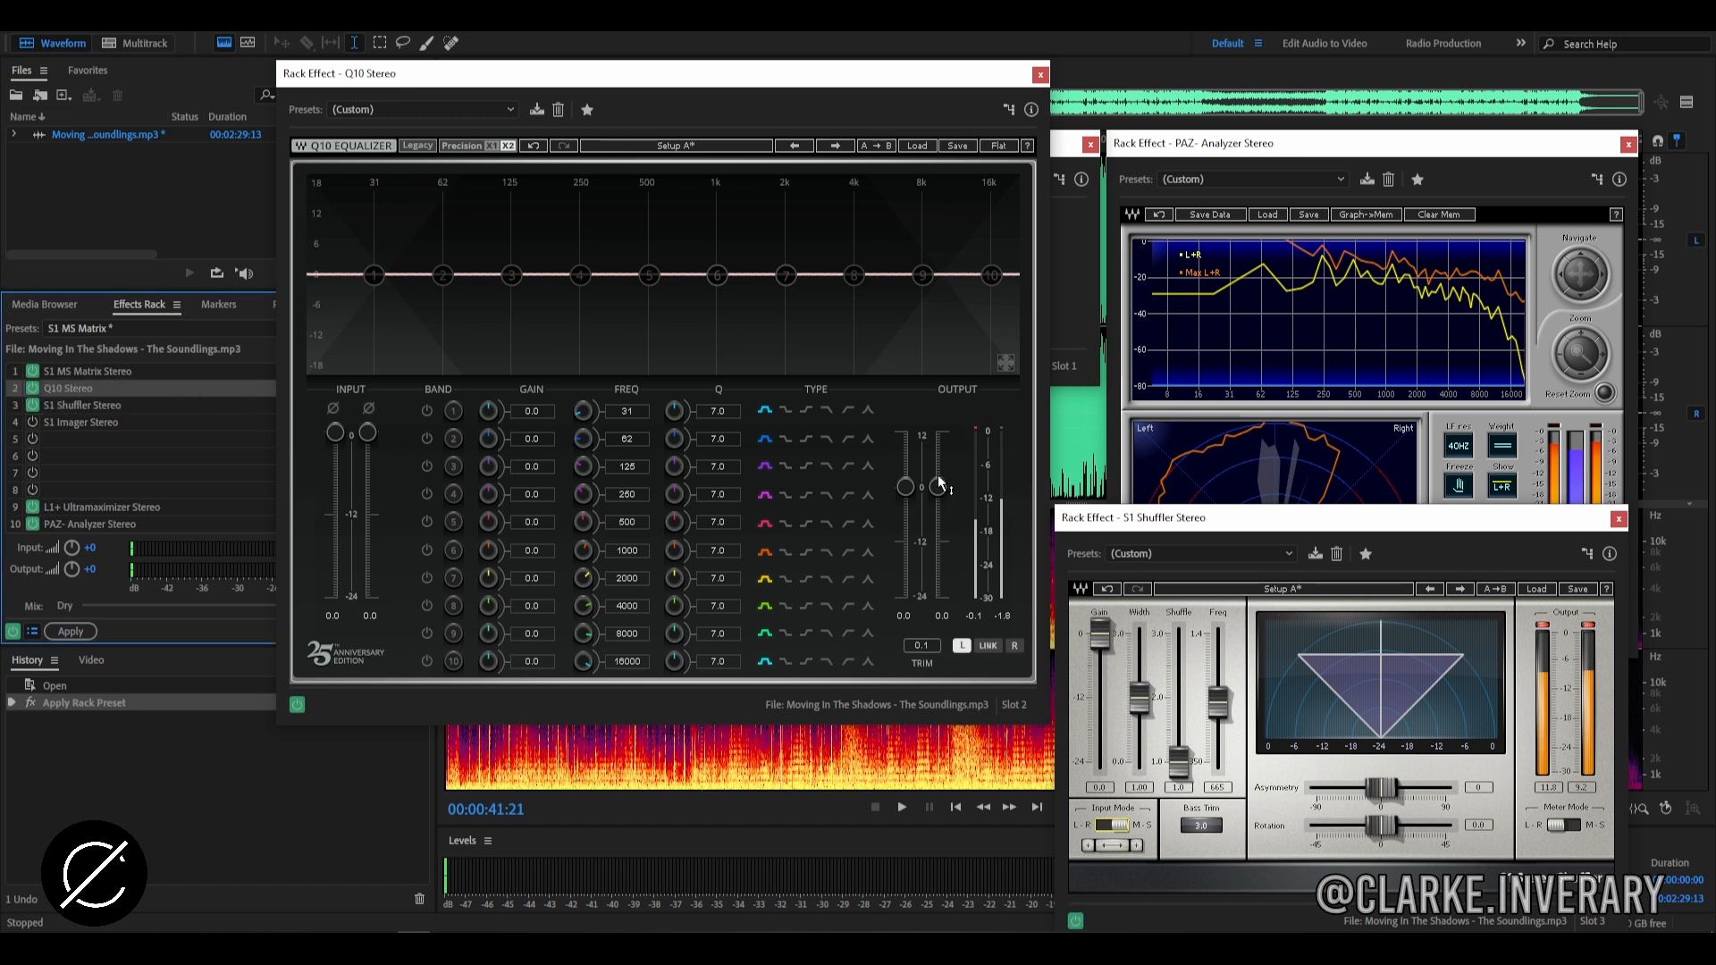
left_click_drag(1344, 520, 991, 433)
left_click(1266, 432)
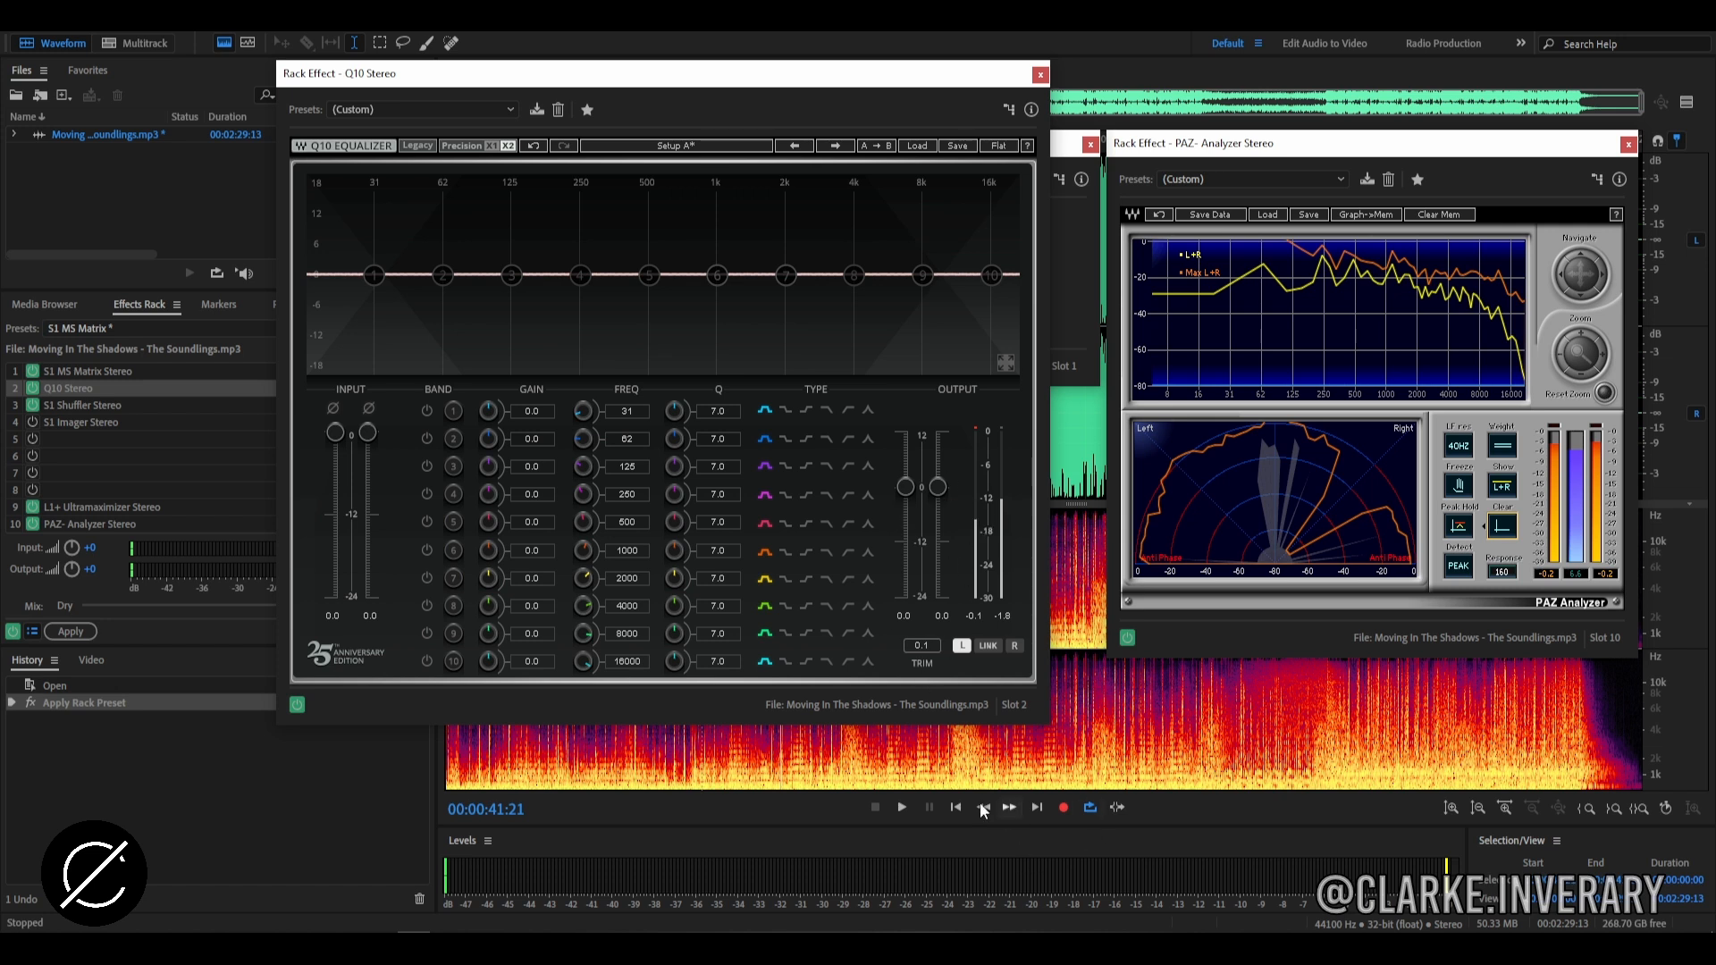
Play the track while lowering the Q10's right-channel output to about -12 dB and on down to -24 dB
left_click(903, 807)
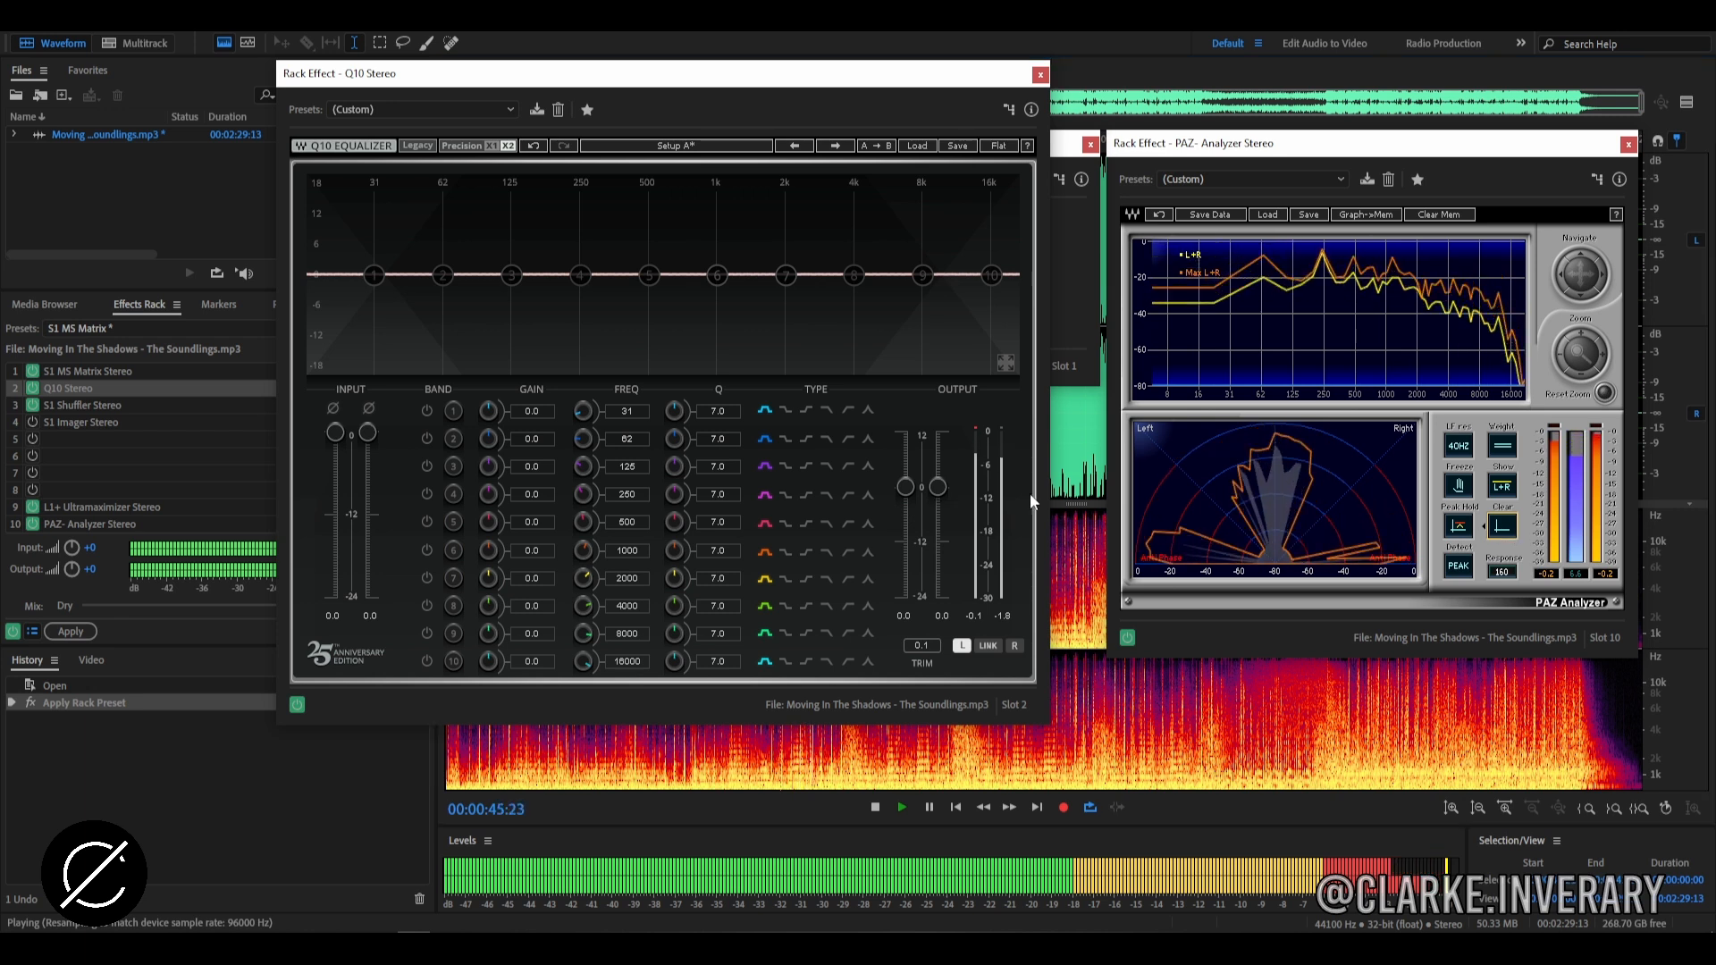
left_click_drag(940, 487, 938, 540)
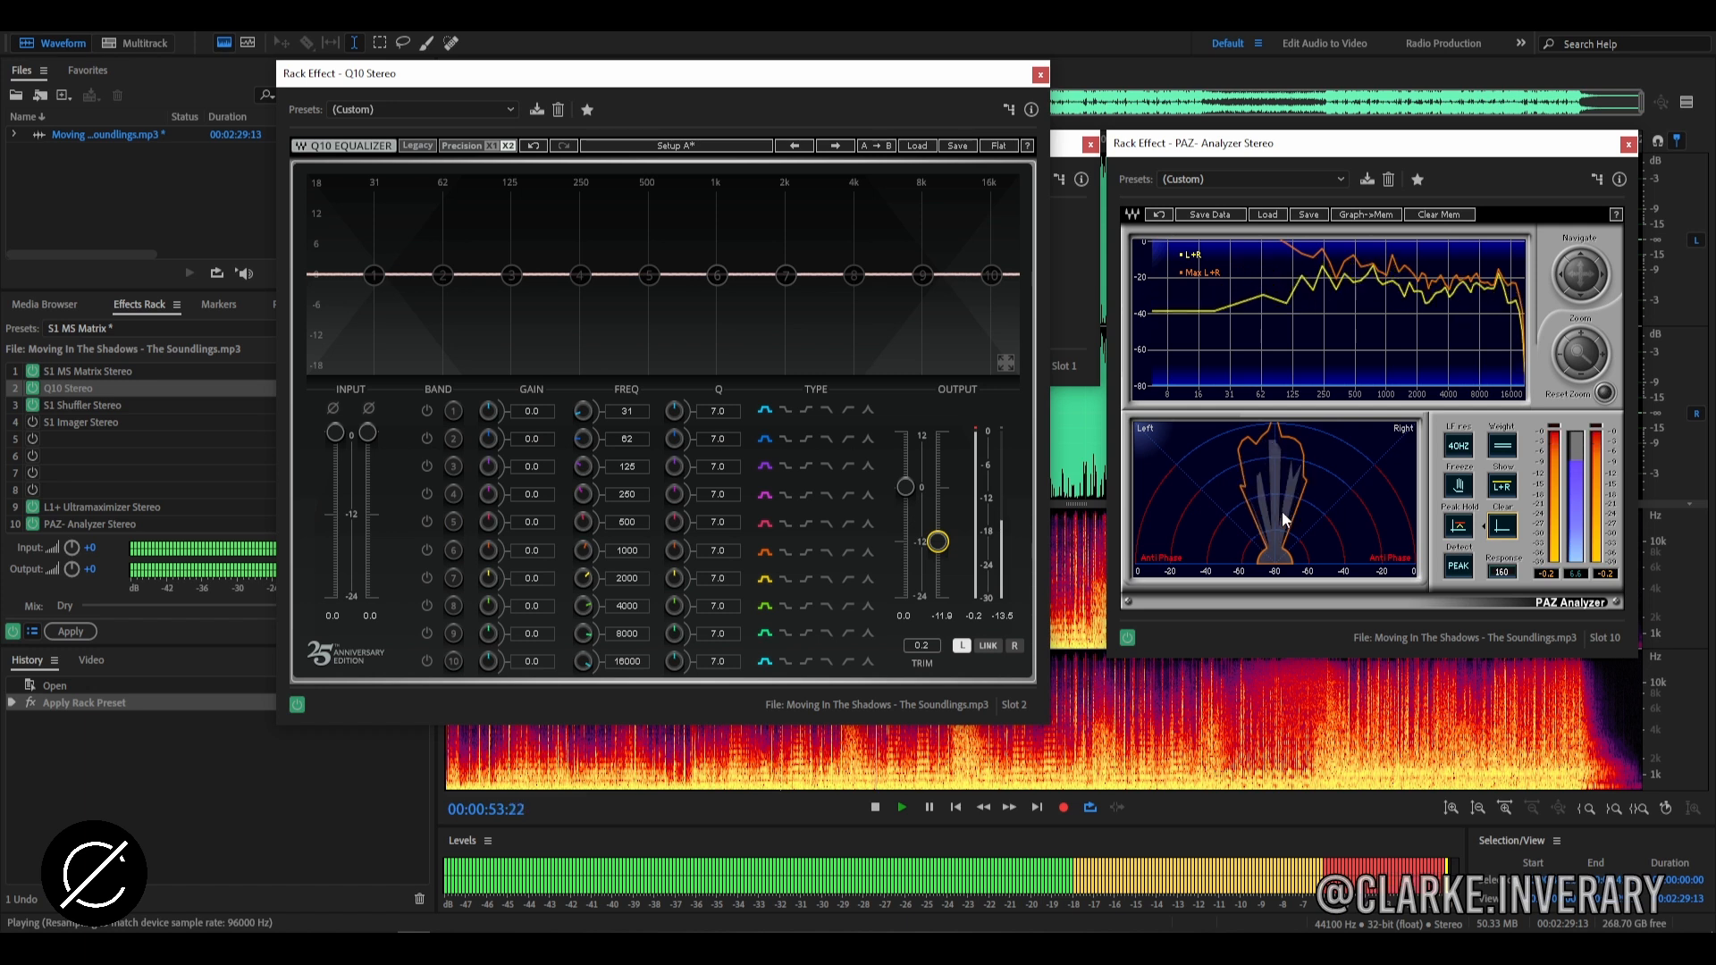
left_click_drag(938, 541, 938, 597)
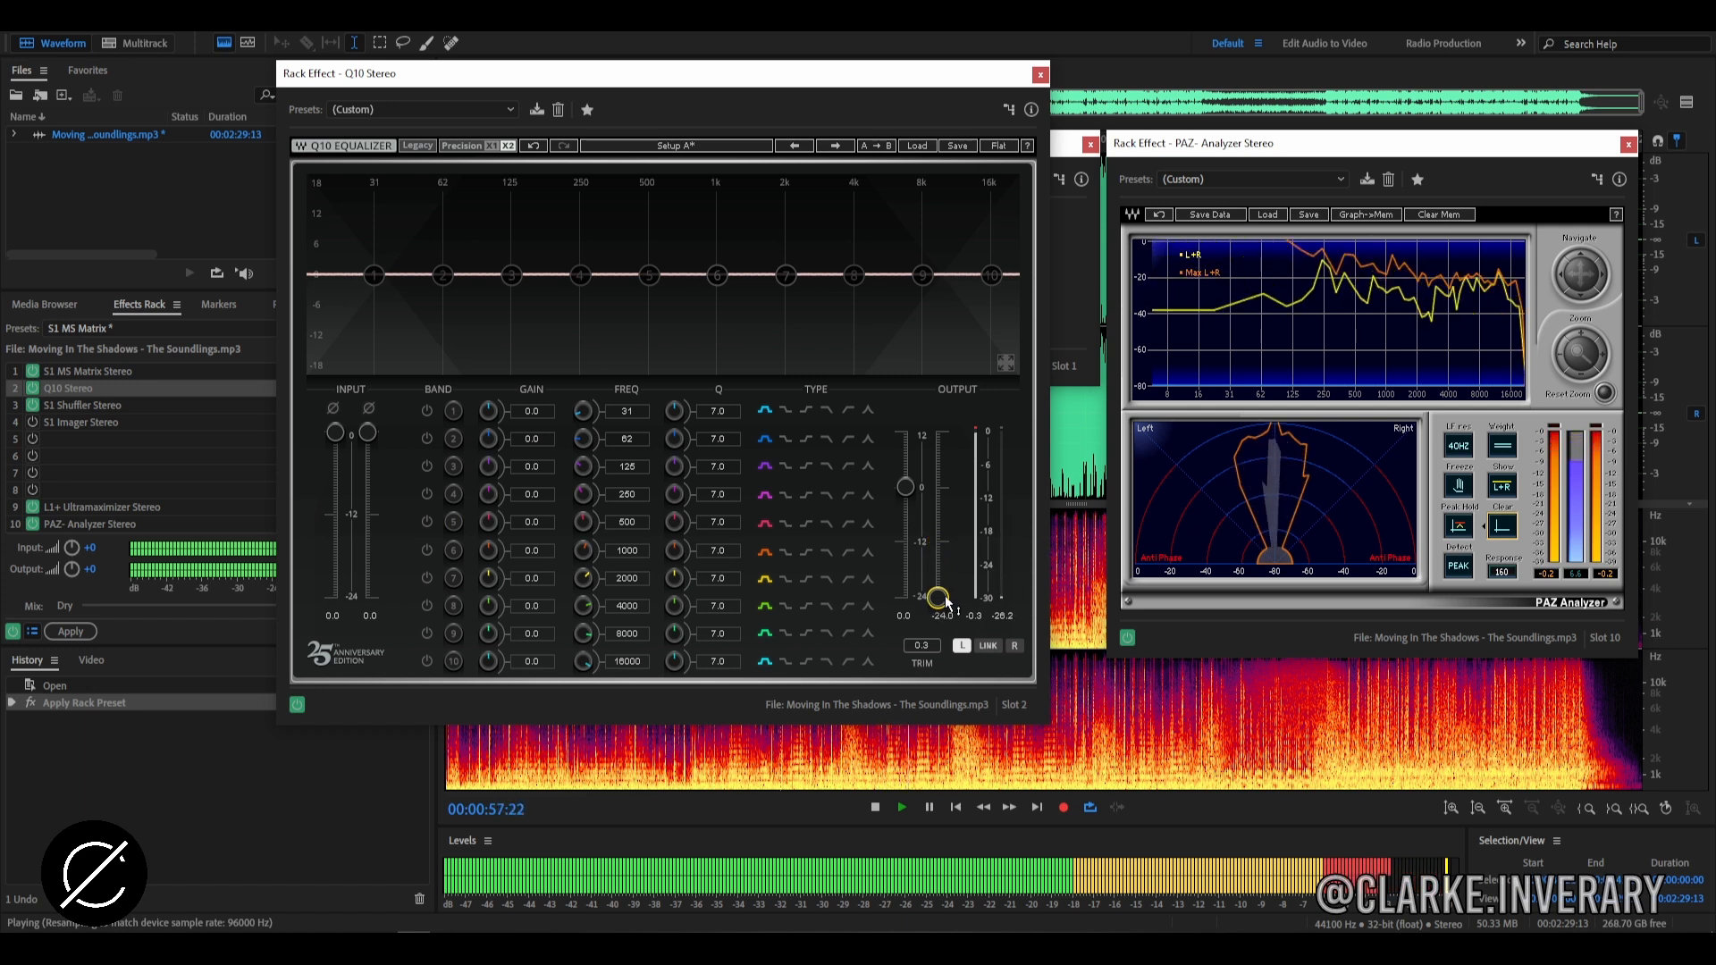
Lower the Q10's left-channel output to -24 dB and raise the right-channel output to about -0.4 dB
mouse_move(940, 598)
left_mouse_down()
mouse_move(938, 504)
mouse_move(937, 536)
mouse_move(906, 490)
mouse_move(908, 597)
left_mouse_up()
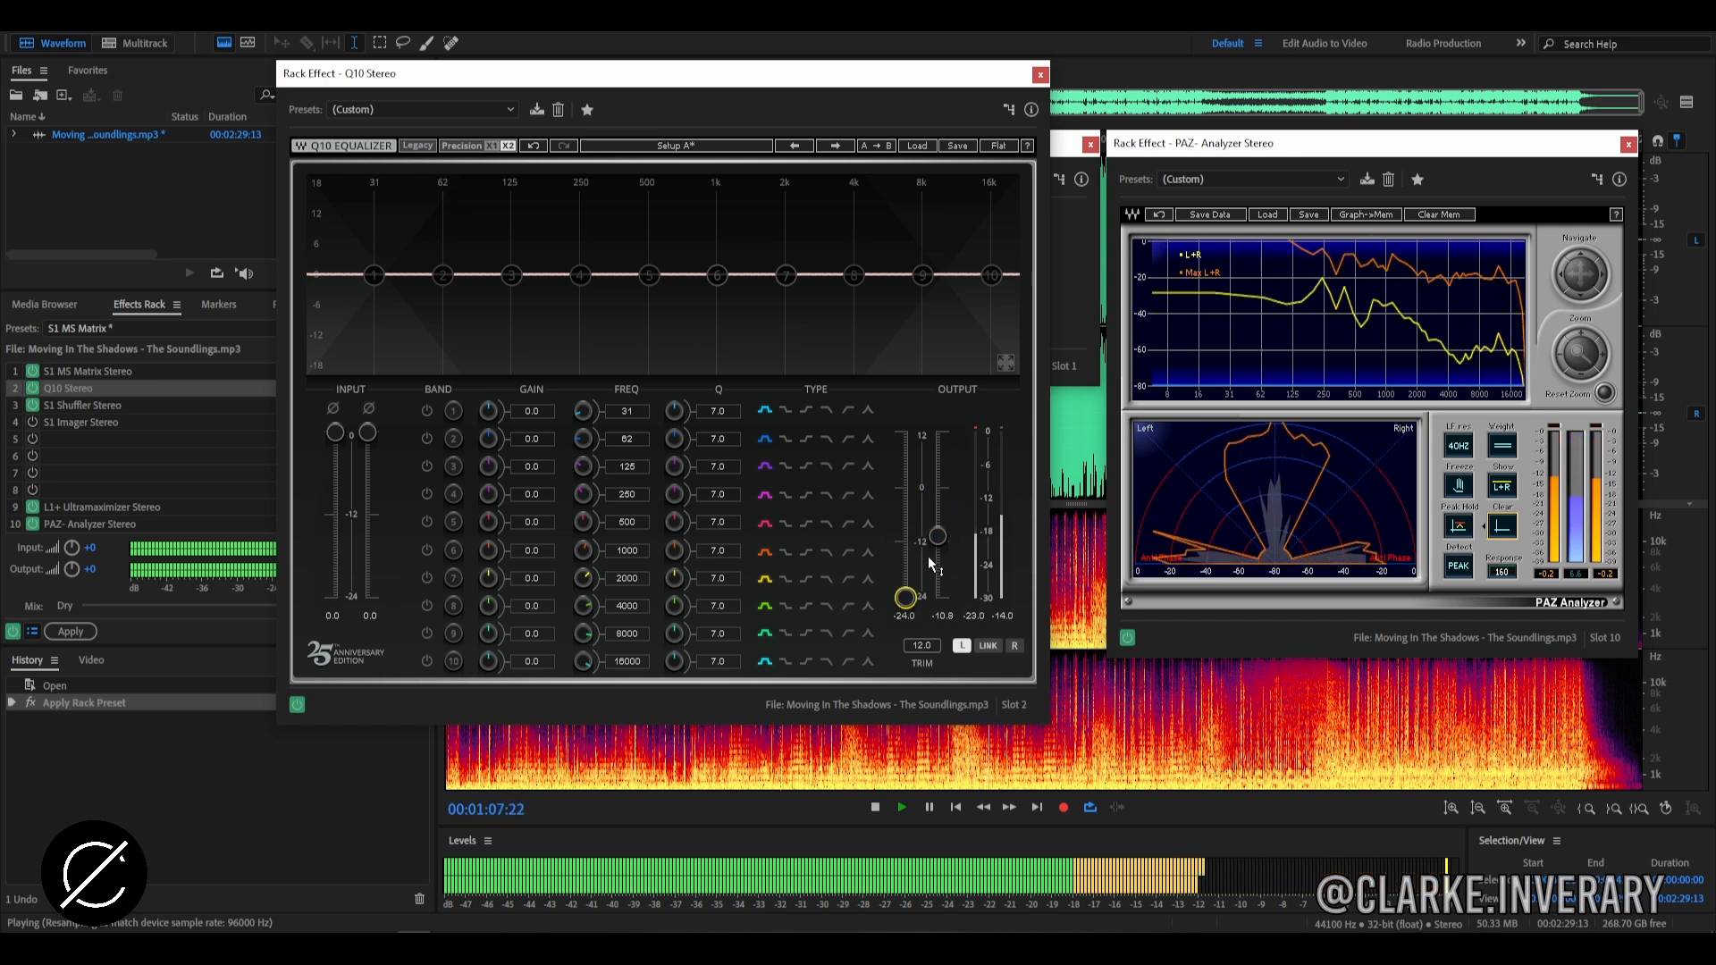
left_click_drag(938, 537, 938, 489)
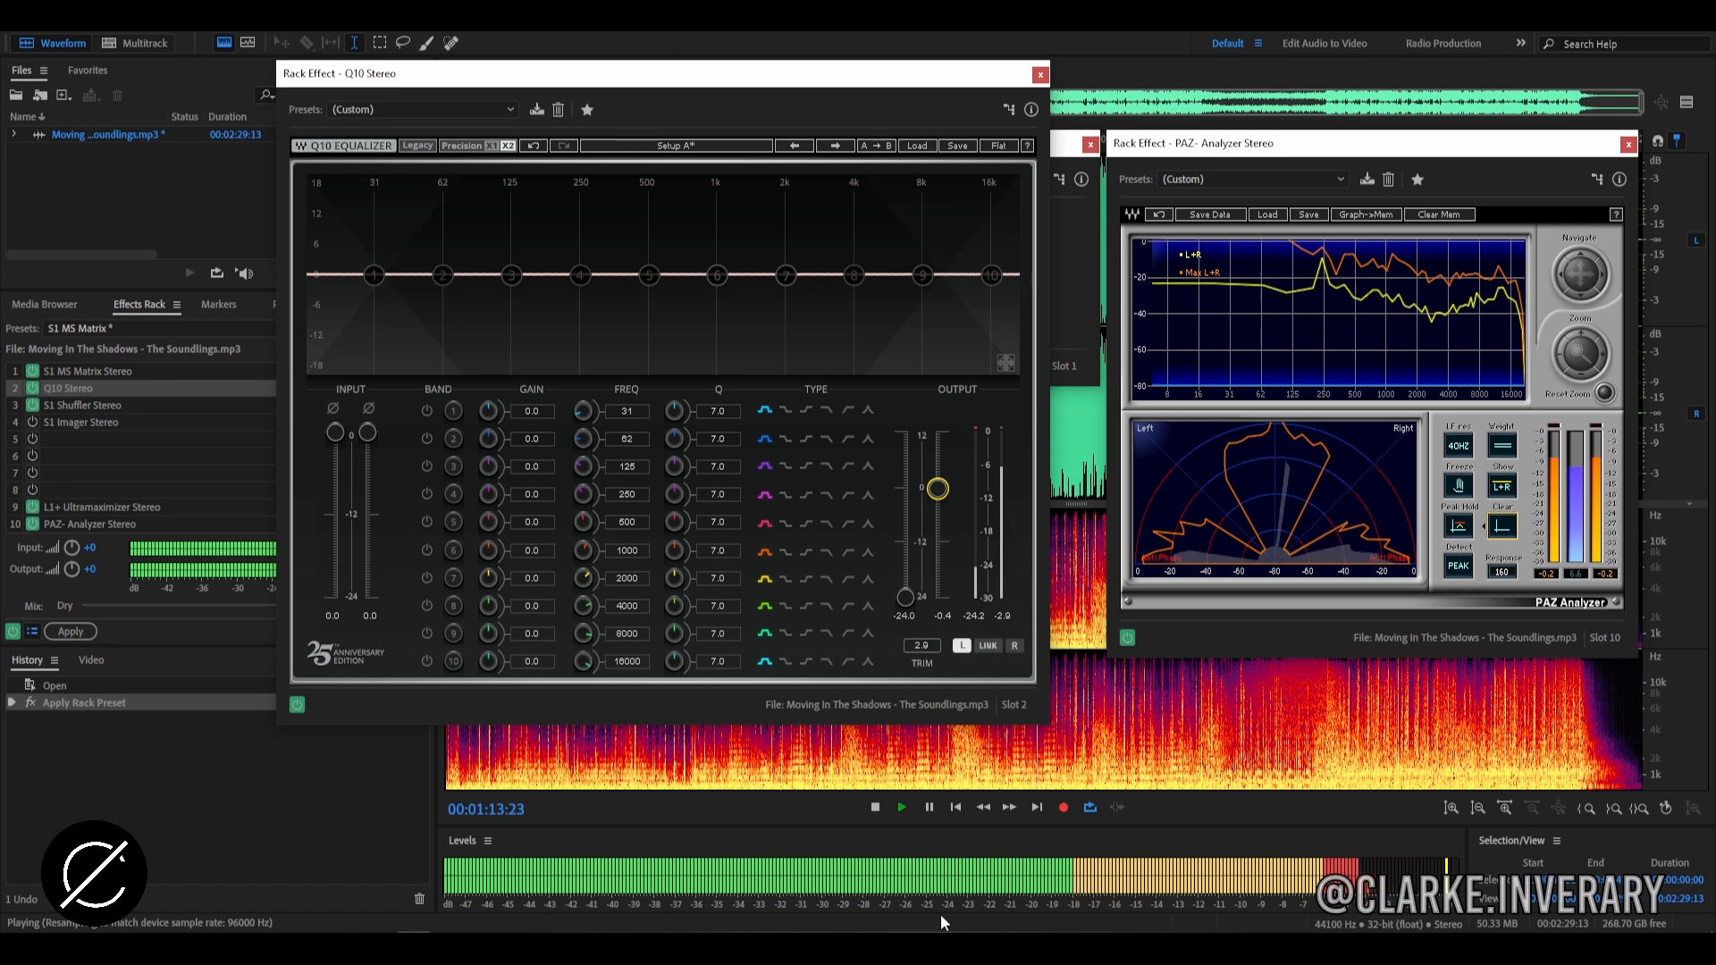
Set the Q10's left output to about -0.1 dB and right output to about -12.2 dB, and clear the analyzer's peak hold
mouse_move(938, 488)
left_mouse_down()
mouse_move(938, 547)
mouse_move(905, 487)
left_mouse_up()
left_click_drag(937, 542, 938, 543)
left_click(1504, 527)
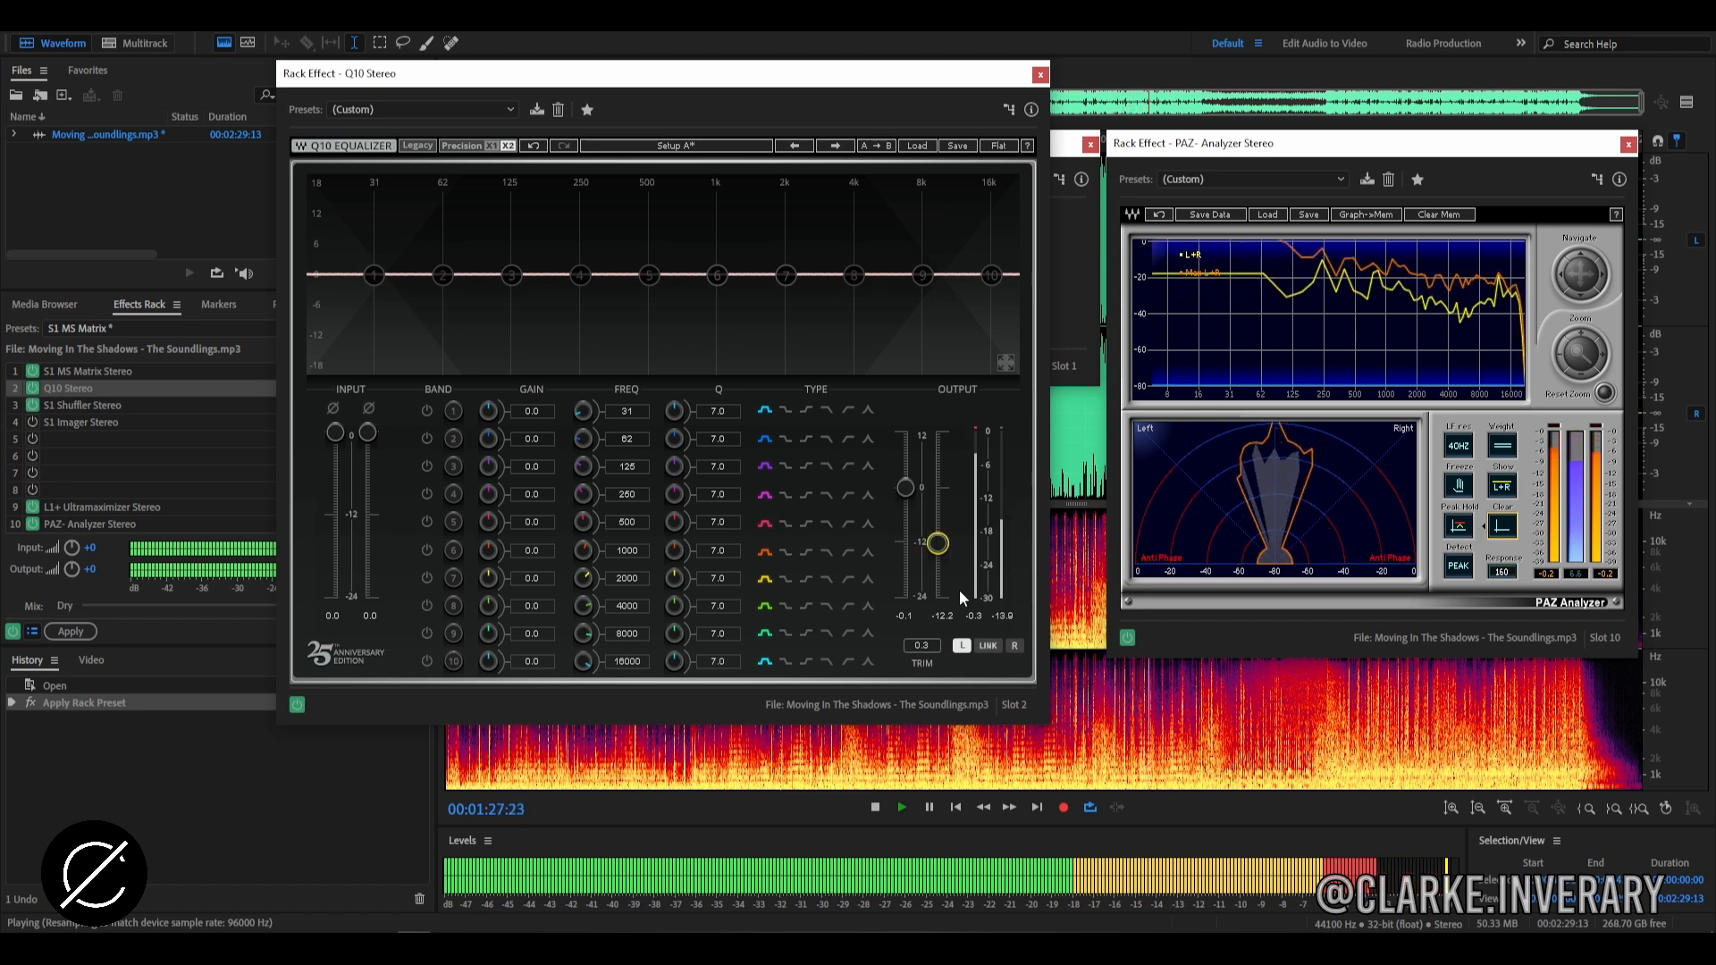
Play further passages of the track and examine the stereo spread in the PAZ Analyzer
left_click(925, 808)
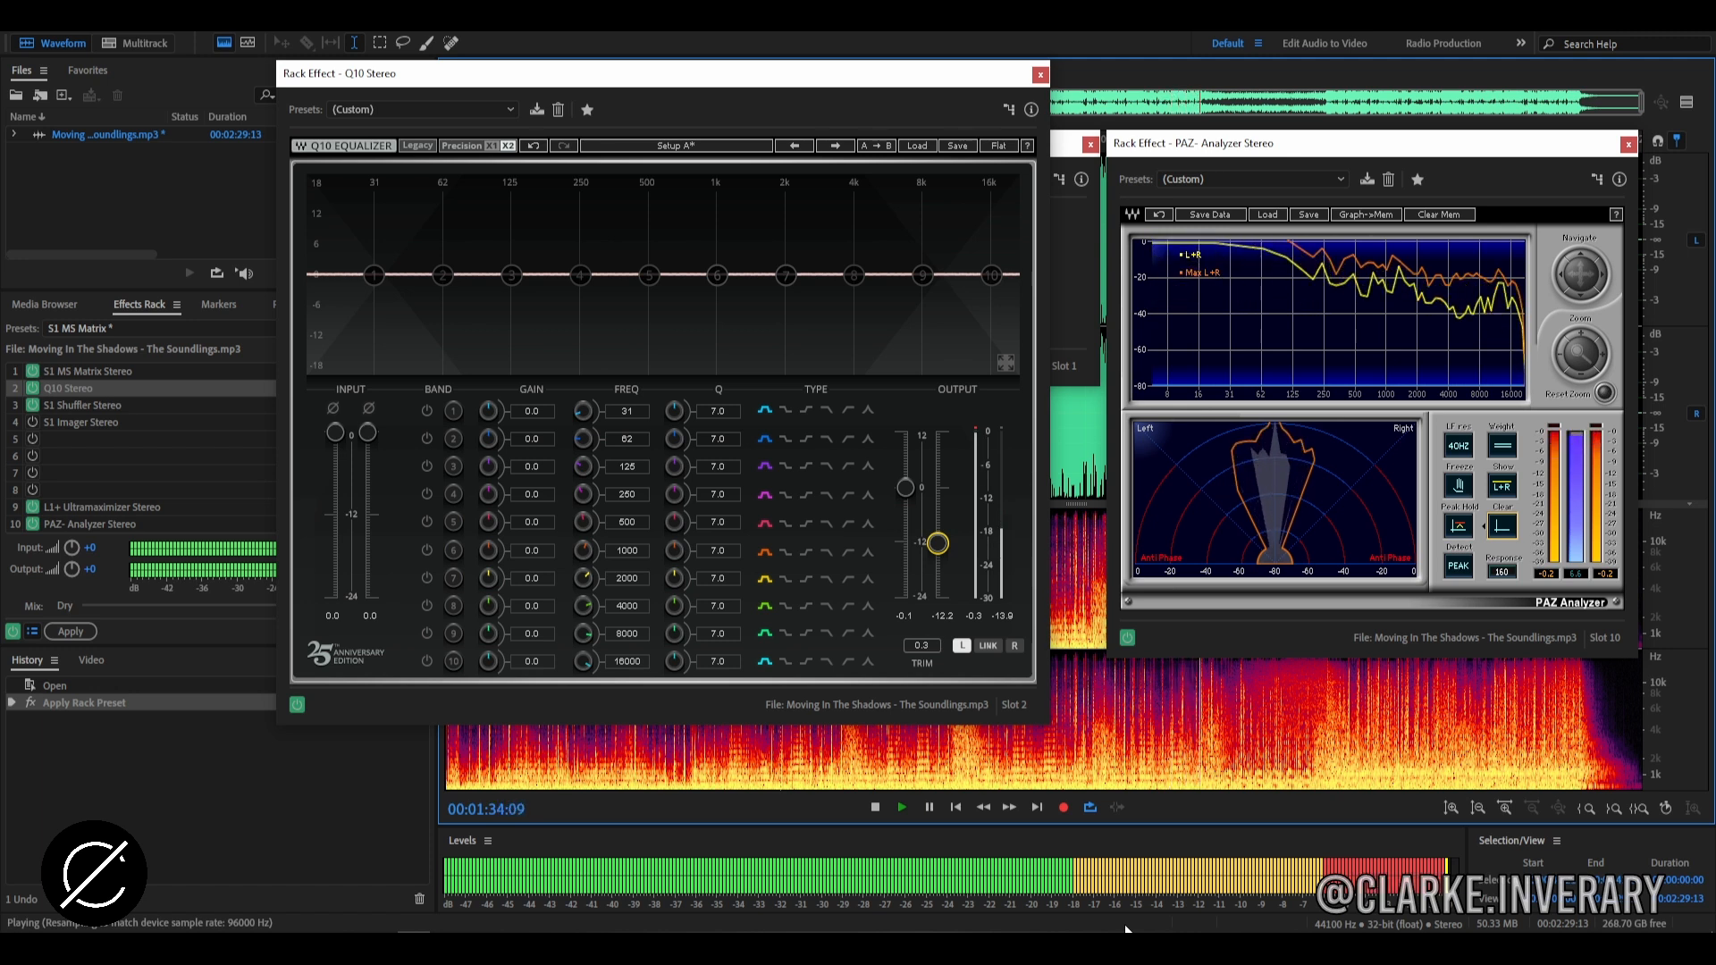
key("space")
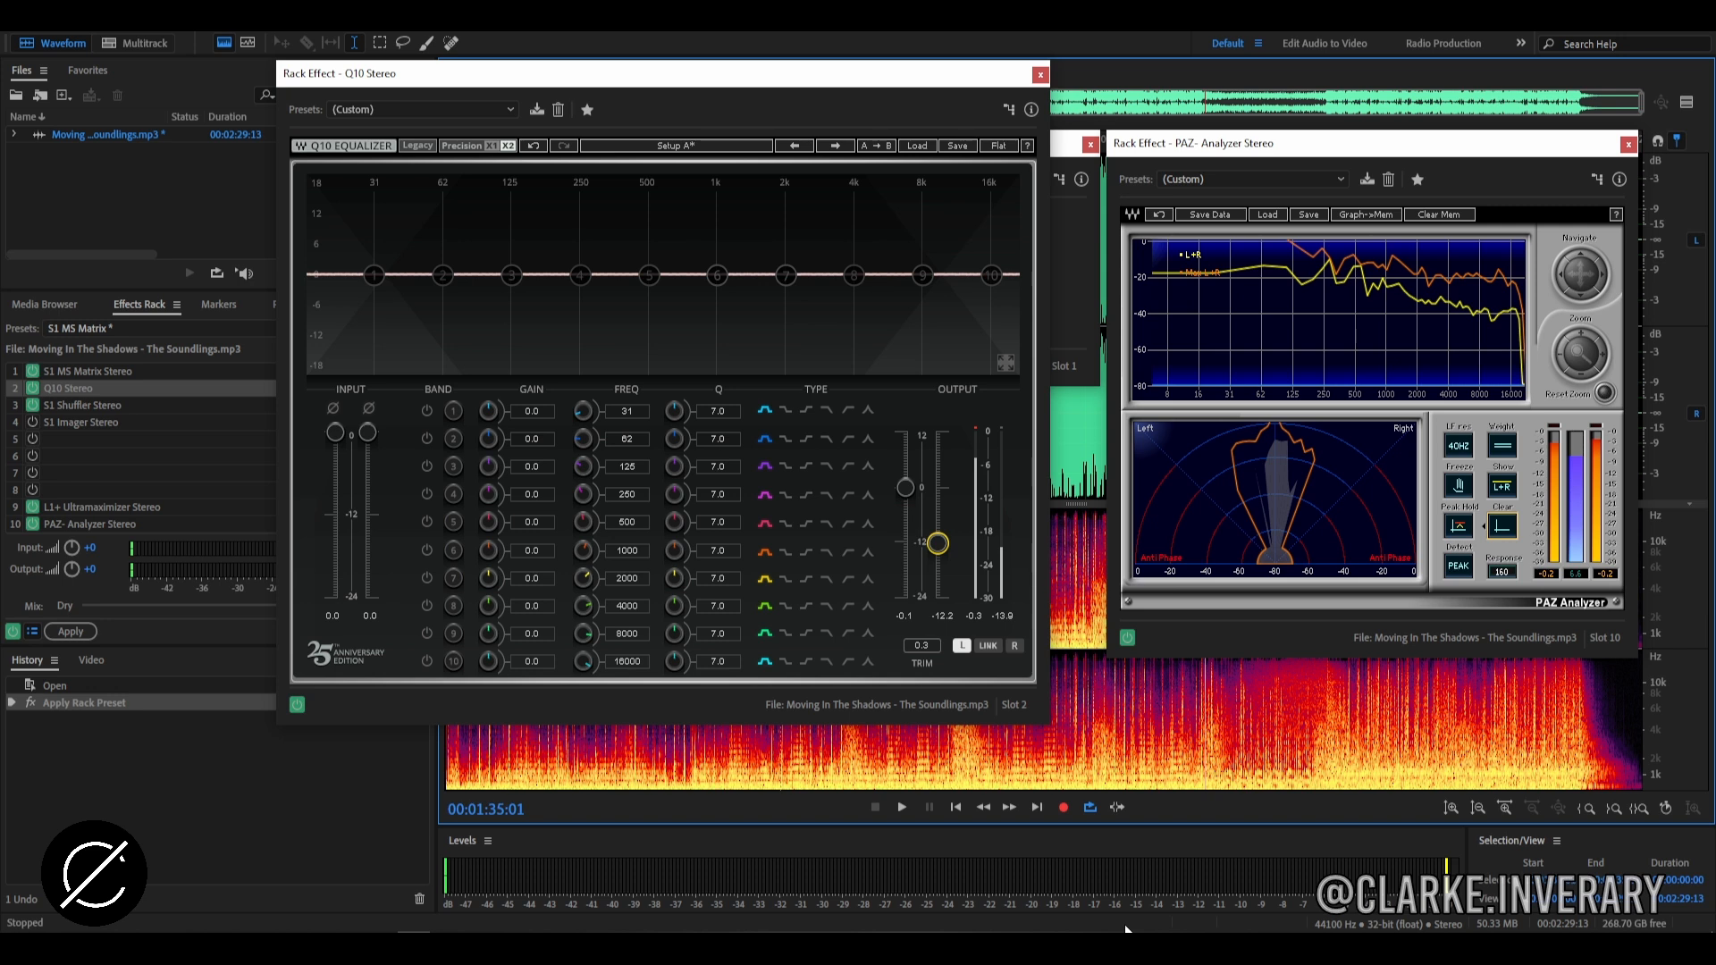
key("space")
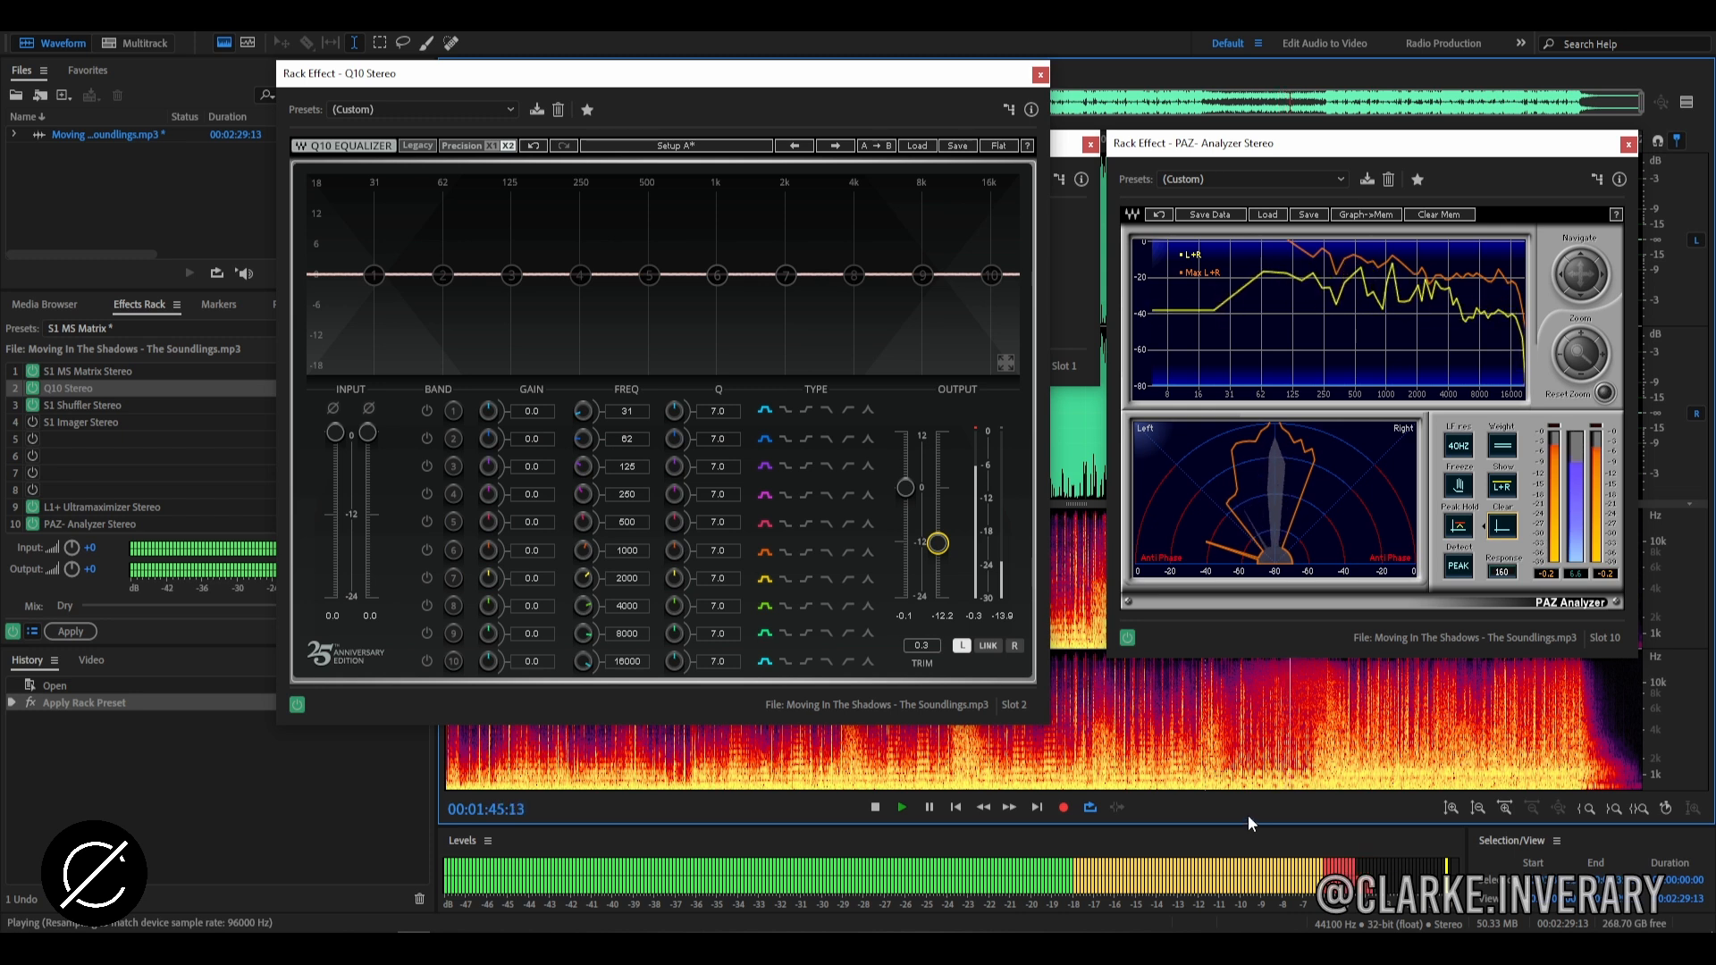
left_click(881, 803)
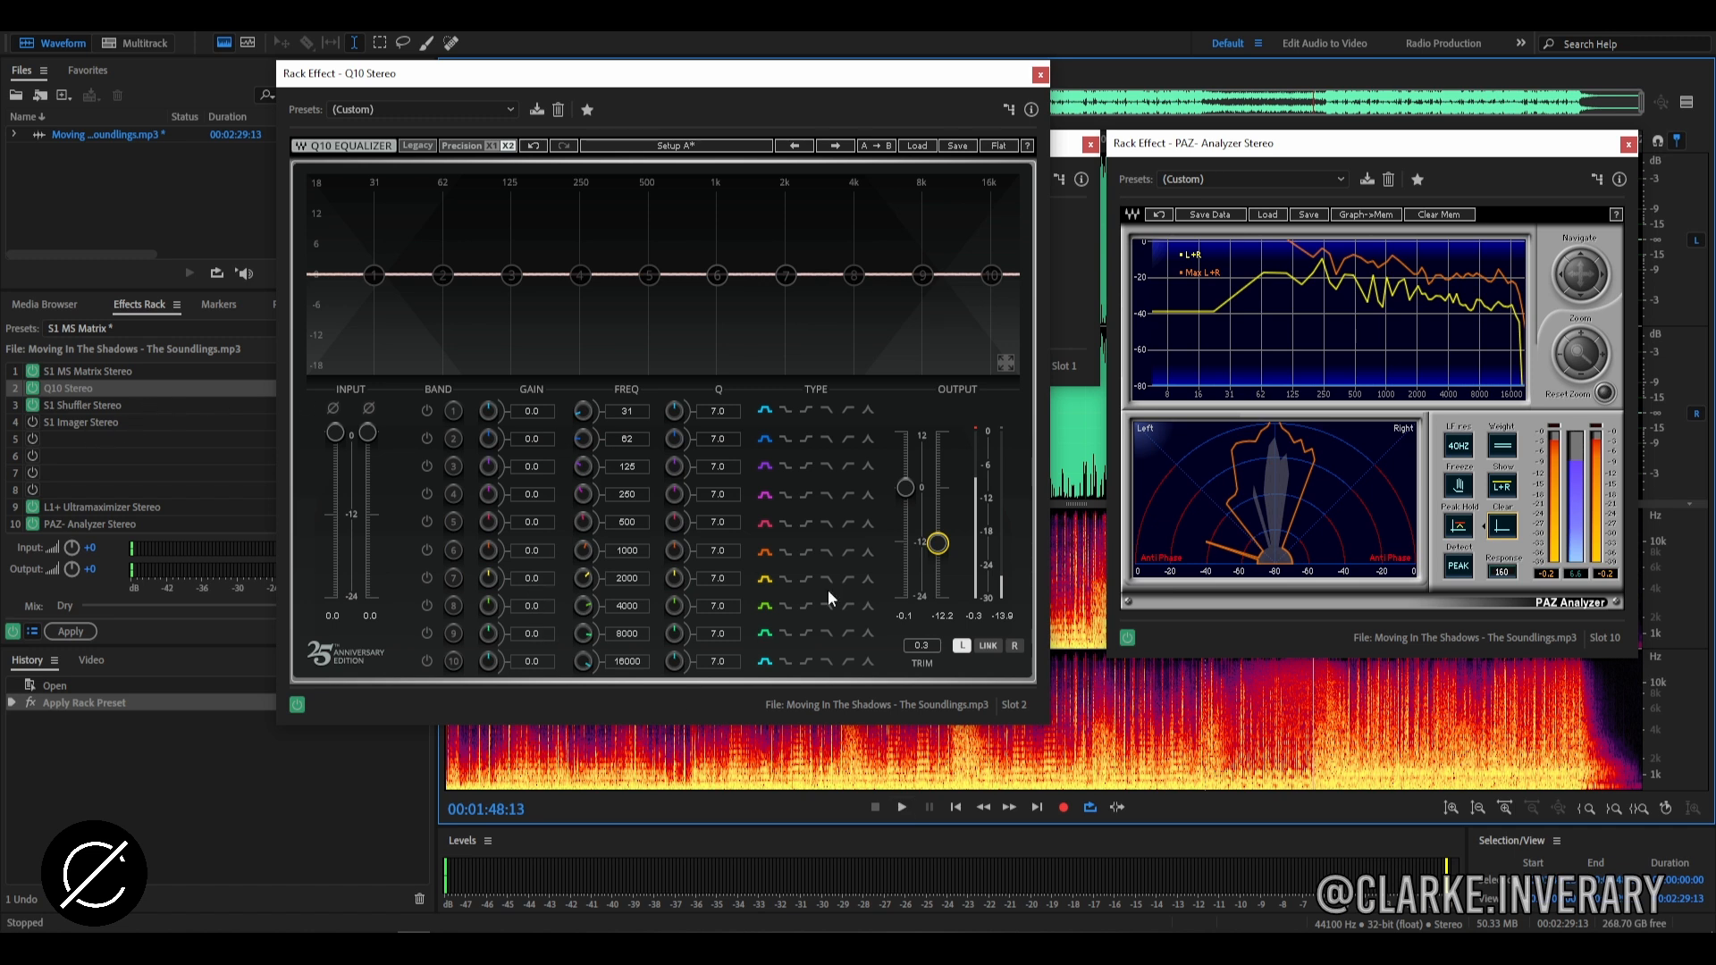
Display the Q10's right-channel EQ settings and shift its window slightly down
left_click(1015, 647)
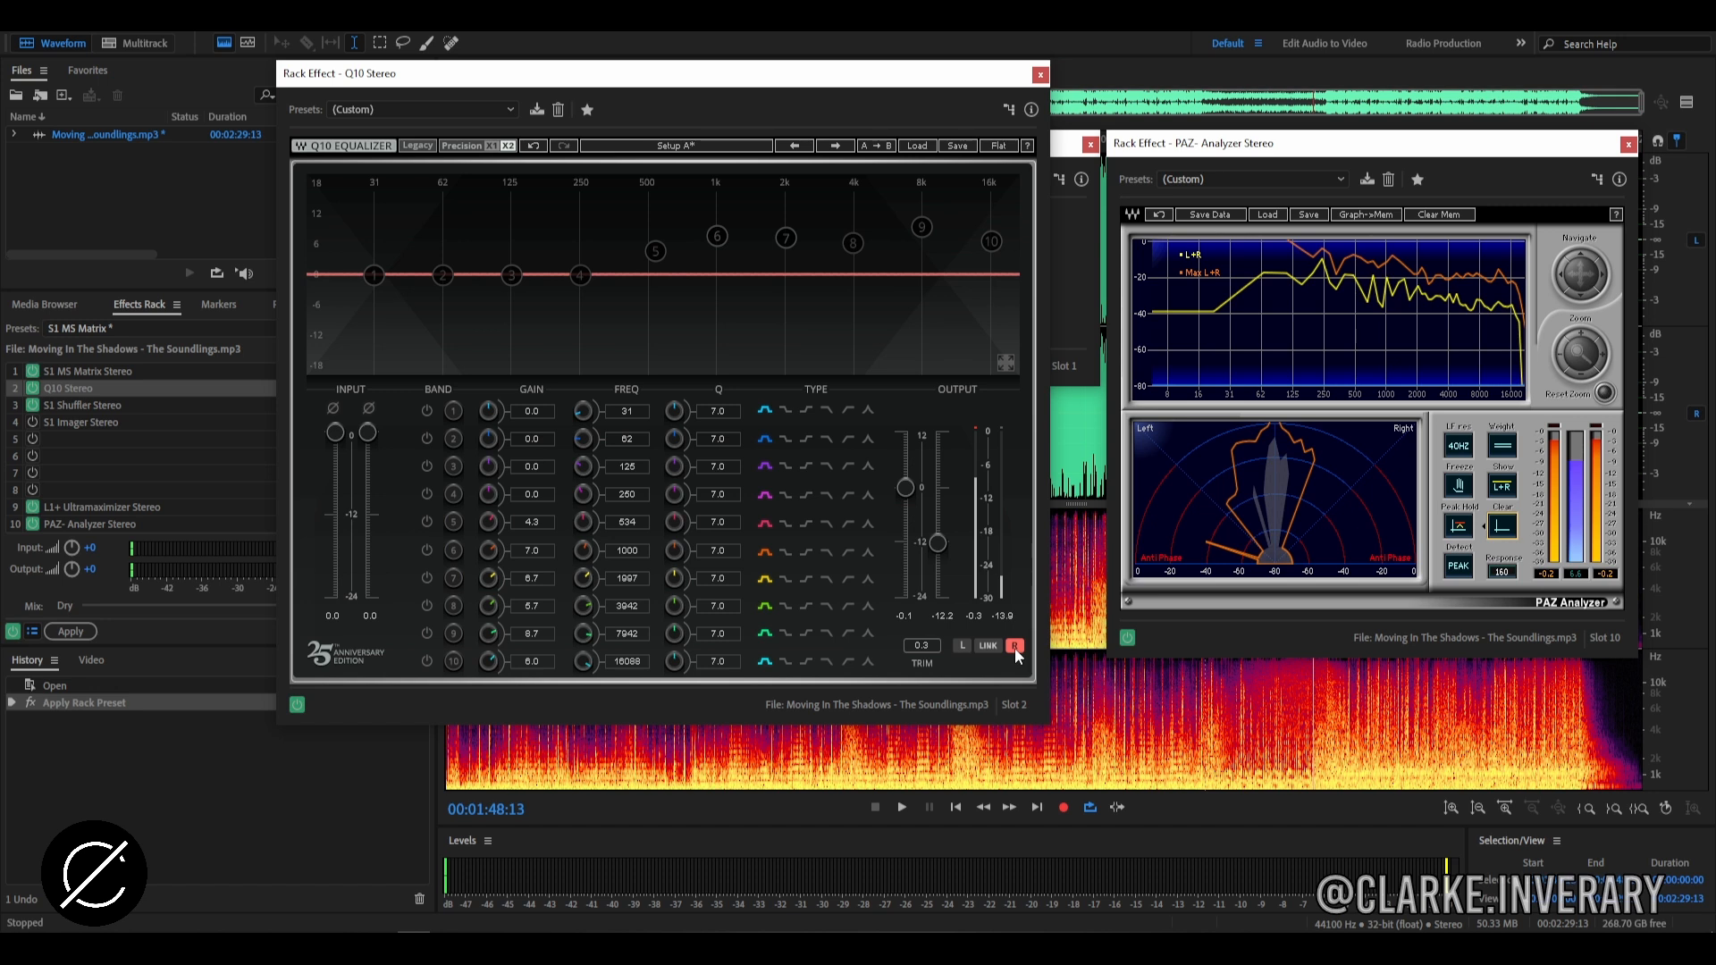
mouse_move(769, 77)
left_mouse_down()
mouse_move(785, 105)
mouse_move(772, 98)
left_mouse_up()
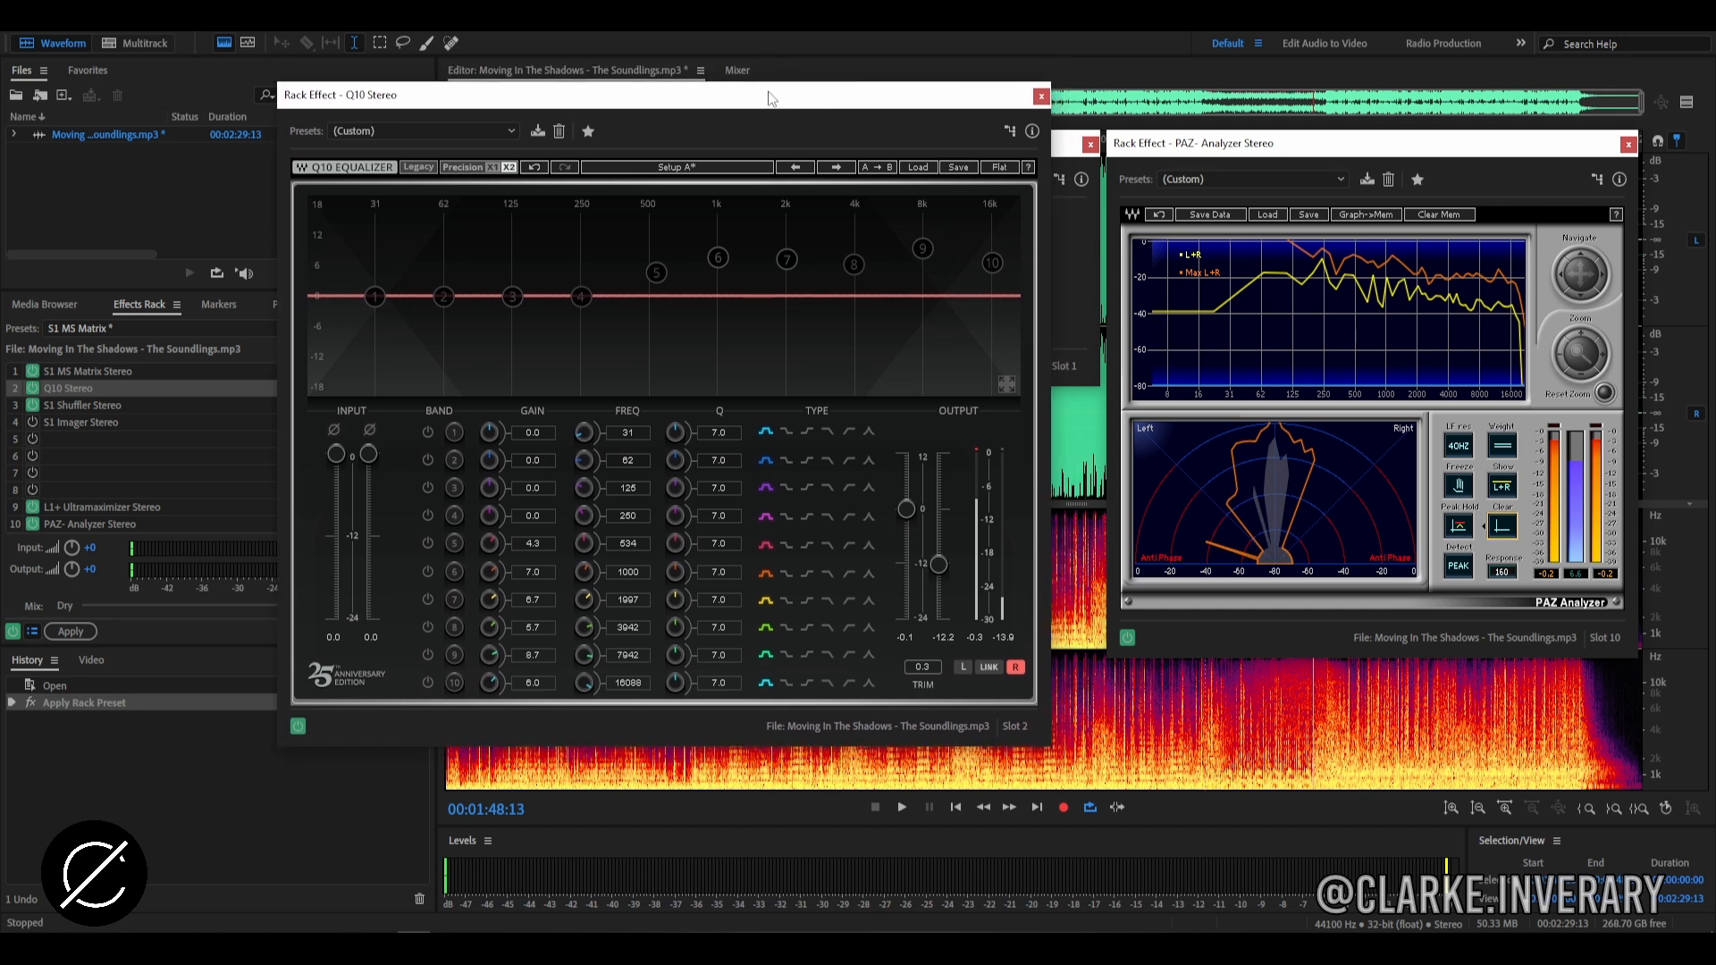
View the Q10's left-channel EQ briefly and enable bands 6 to 9 of its right-channel EQ
left_click(966, 668)
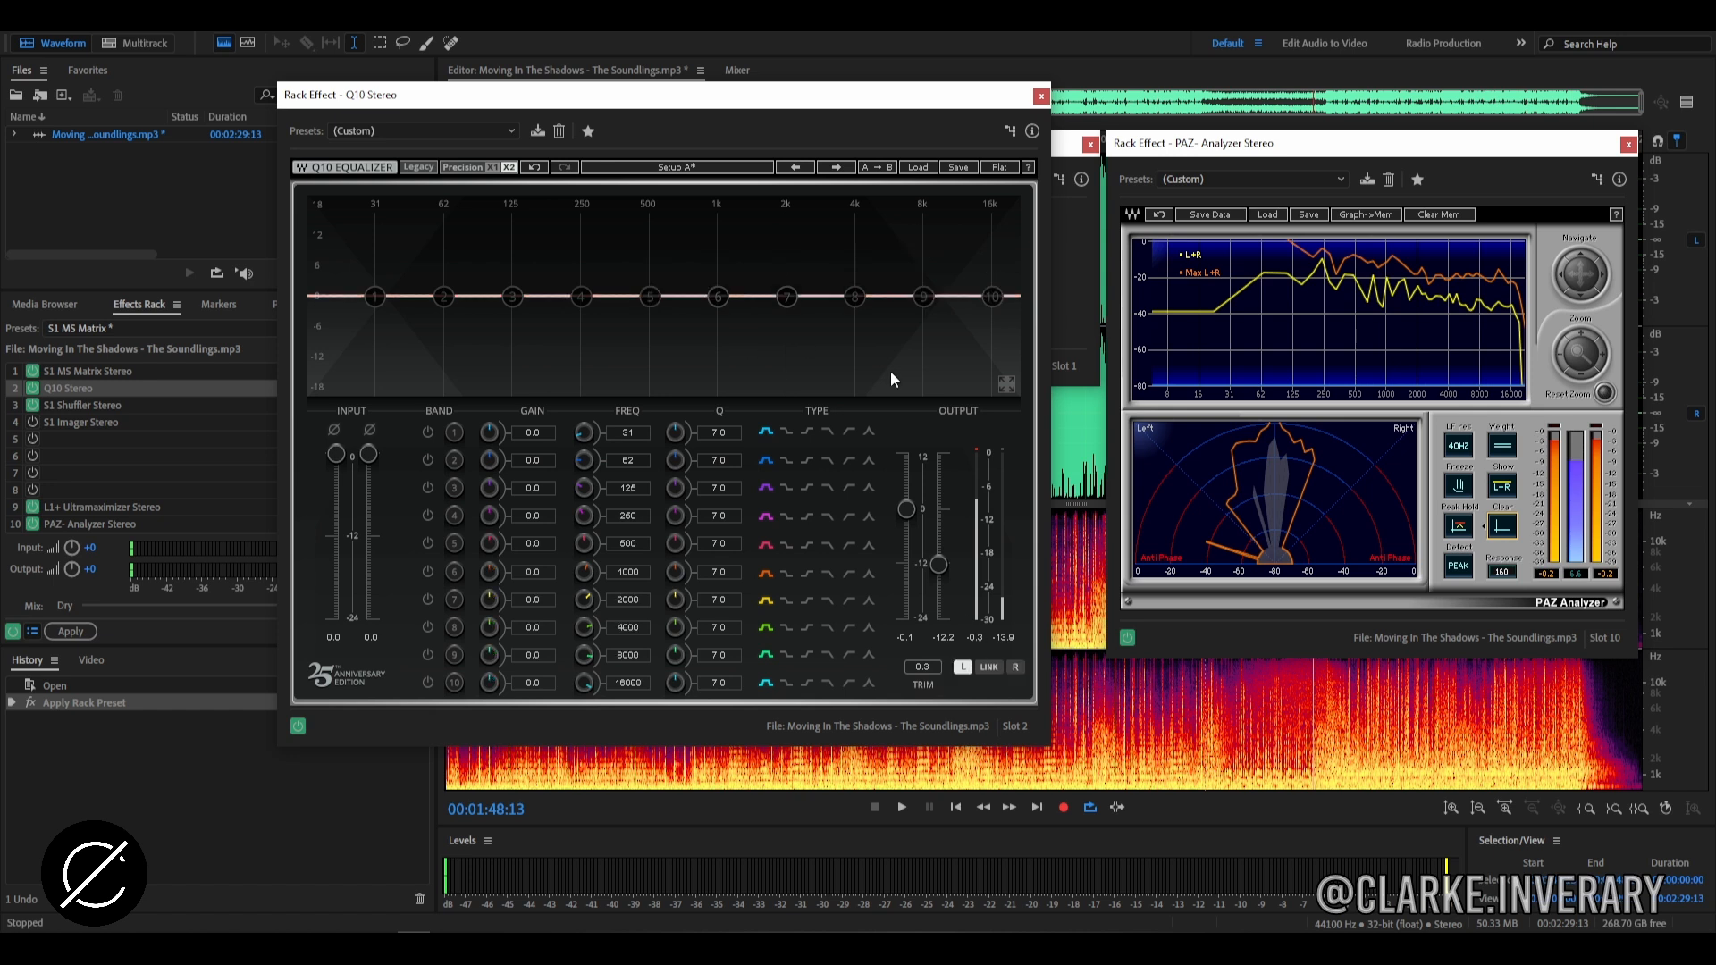
left_click(1014, 667)
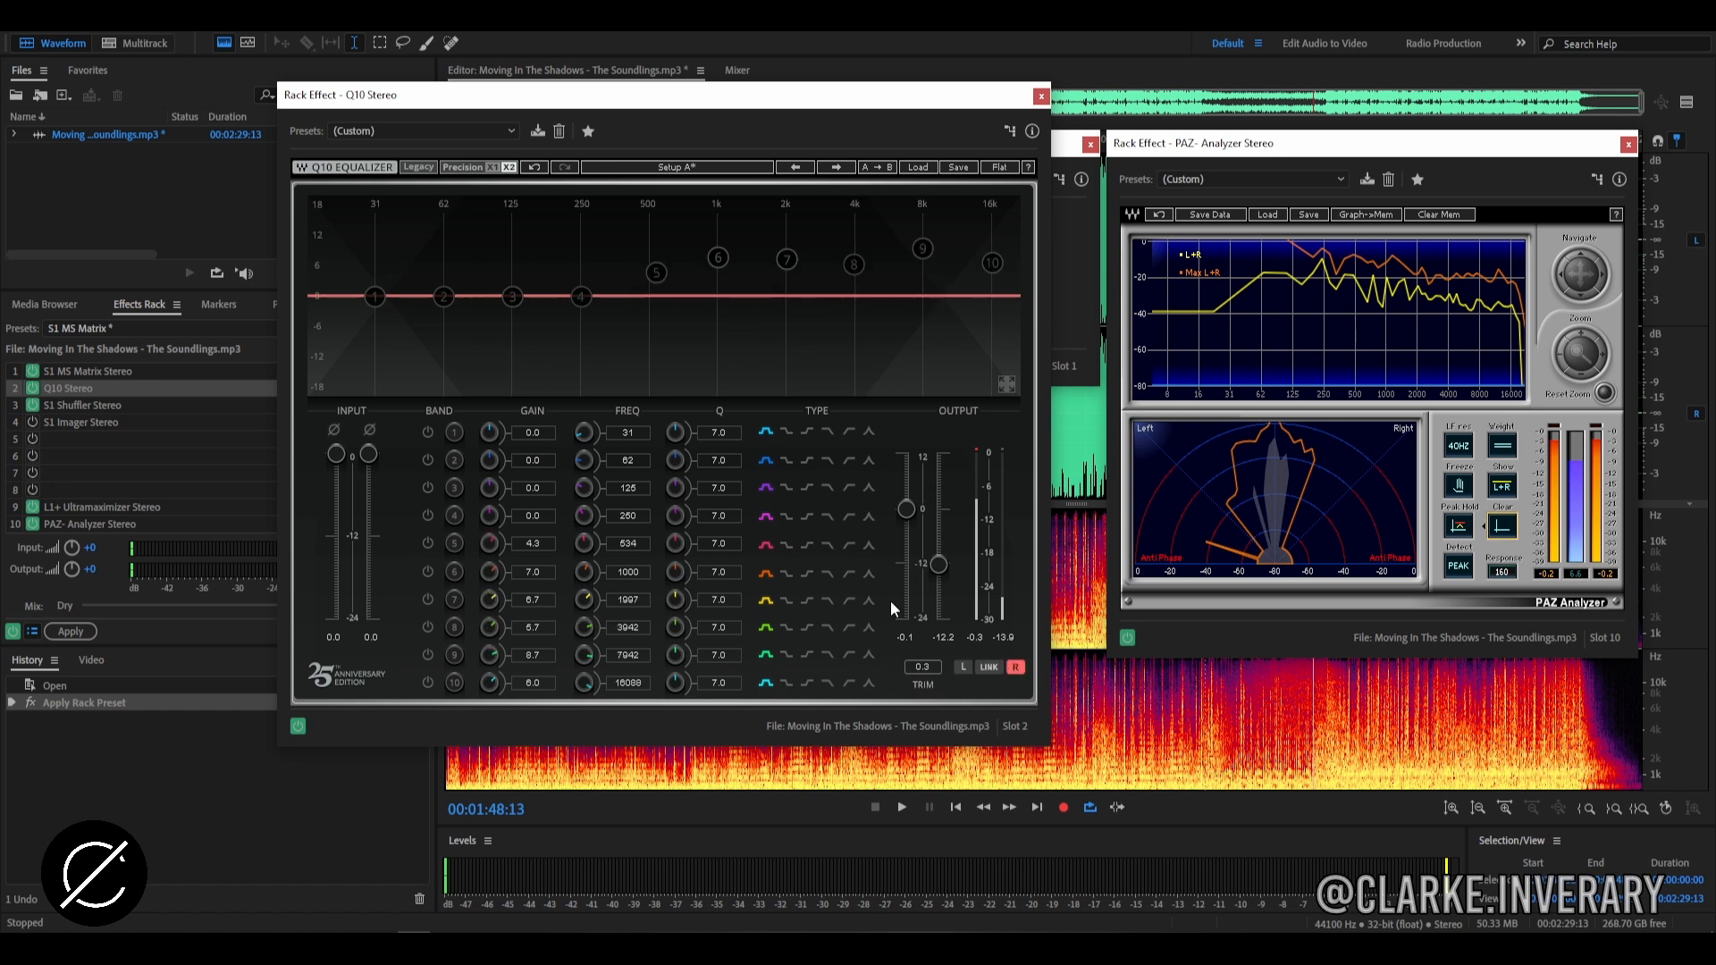
left_click(427, 572)
left_click(427, 600)
left_click(427, 628)
left_click(427, 655)
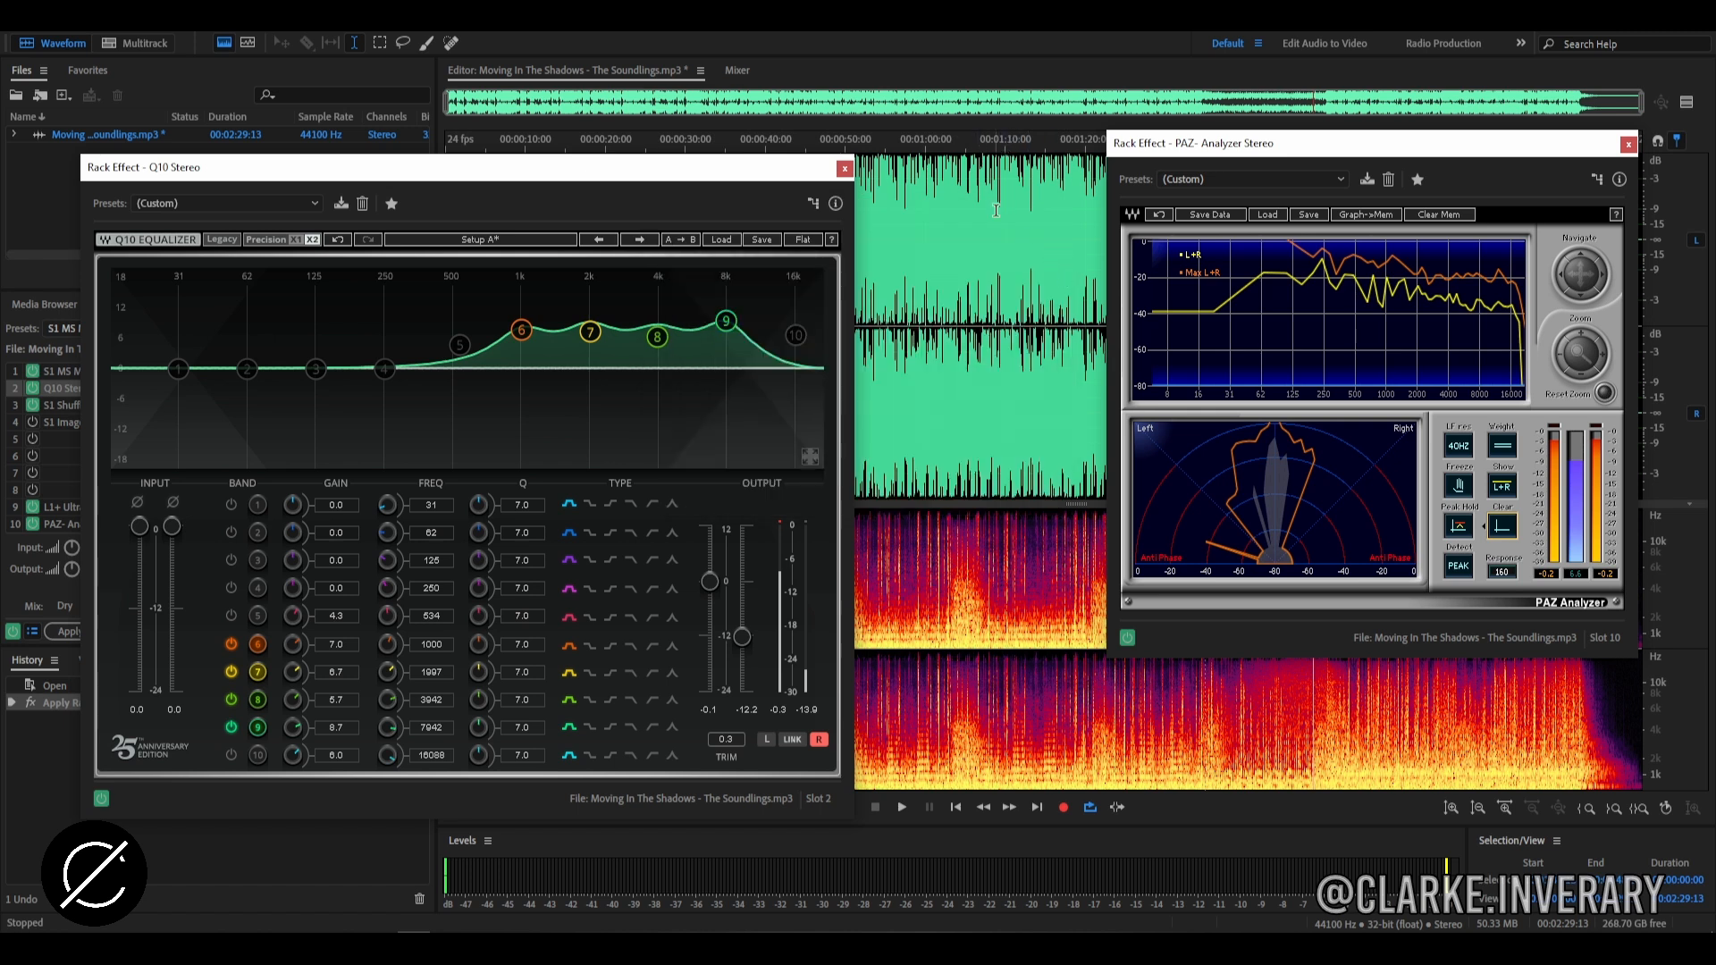
Select a passage of about 13 seconds around the one-minute mark and play it with the Q10's right-channel bands 6 to 9 disabled
left_click_drag(900, 235, 1002, 221)
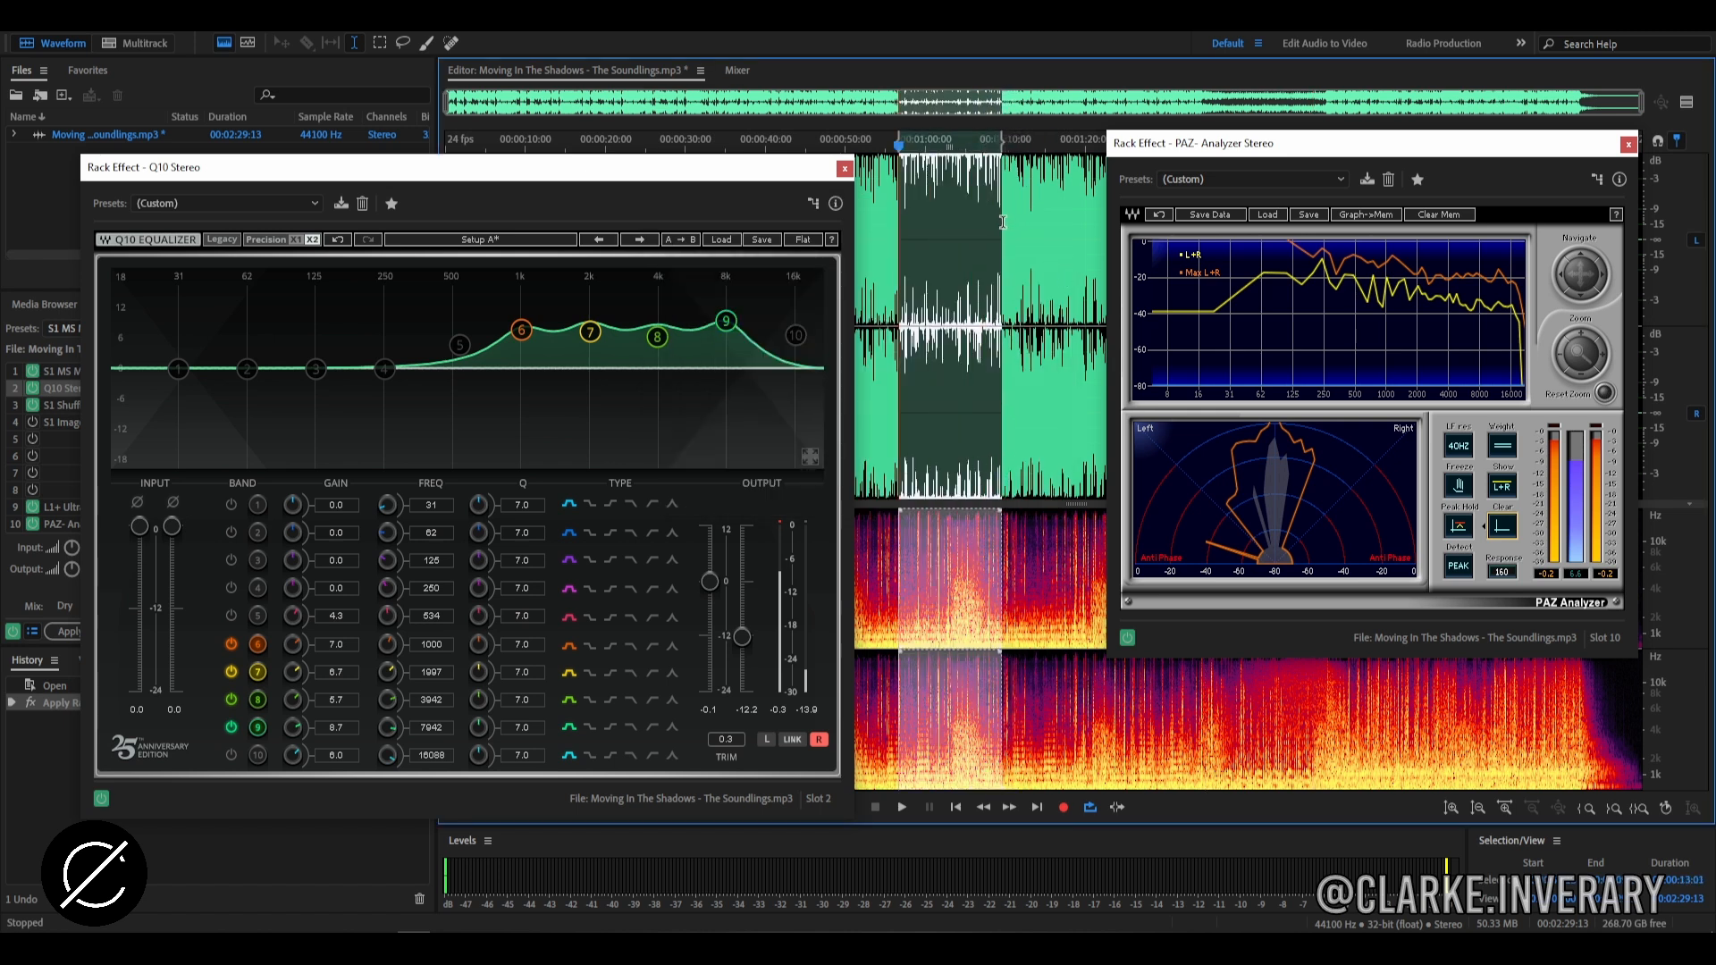
left_click(231, 644)
left_click(231, 671)
left_click(230, 699)
left_click(231, 727)
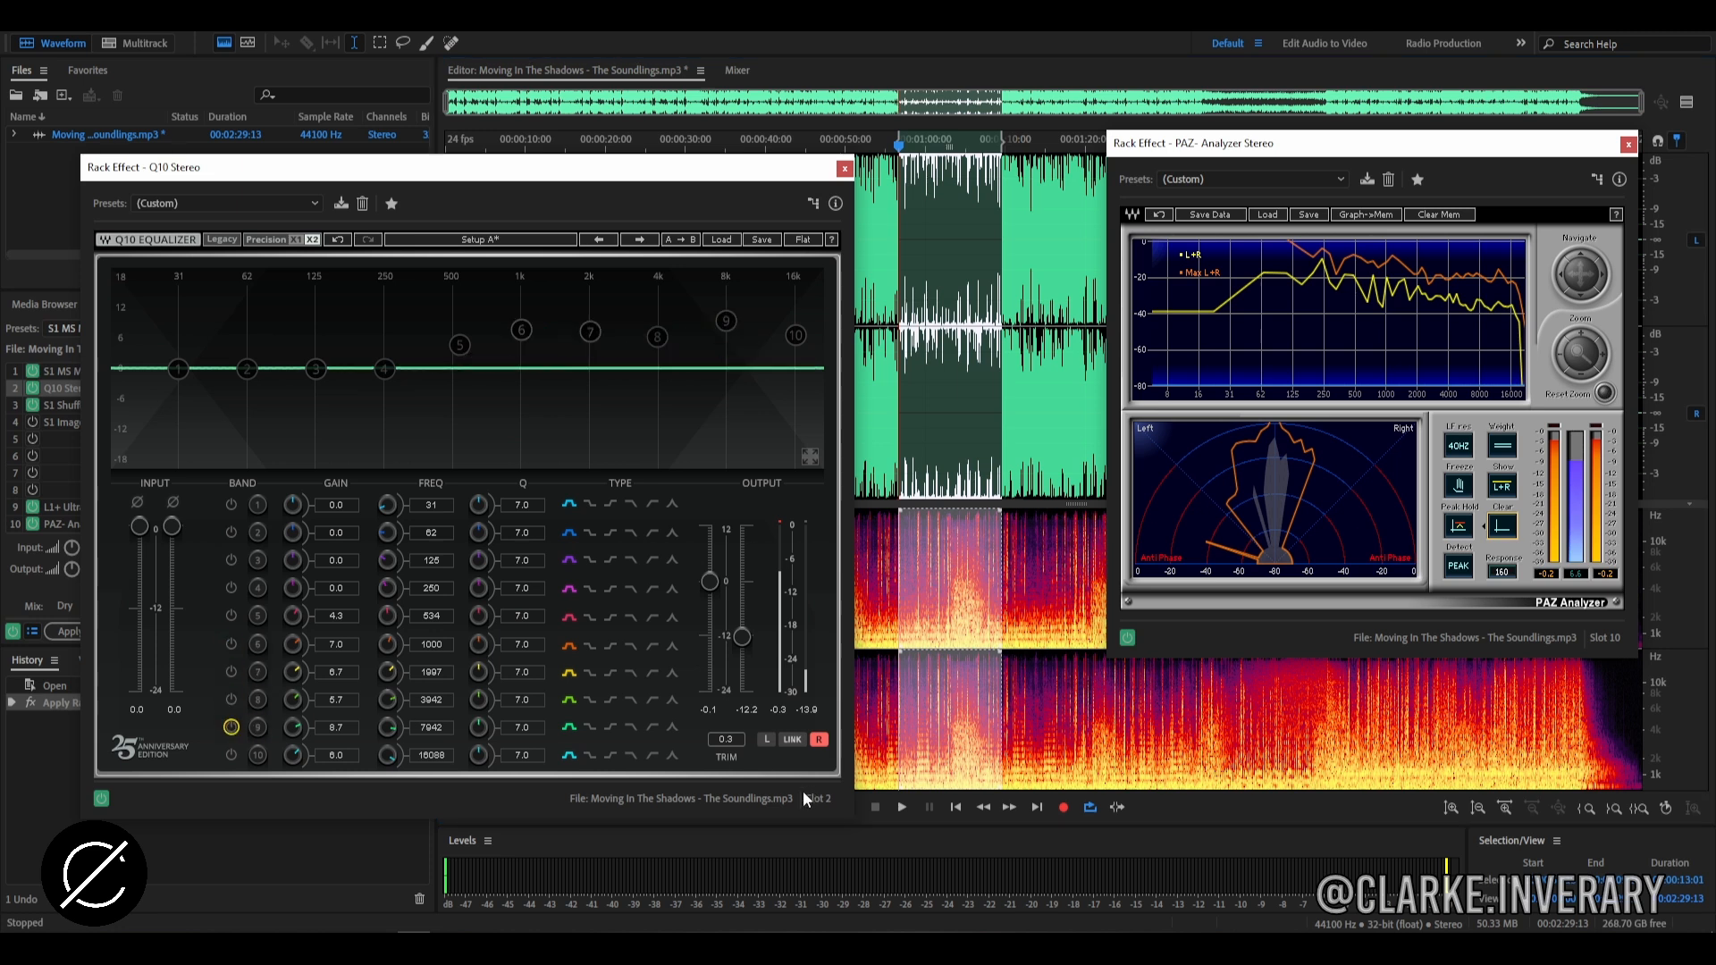
left_click(904, 806)
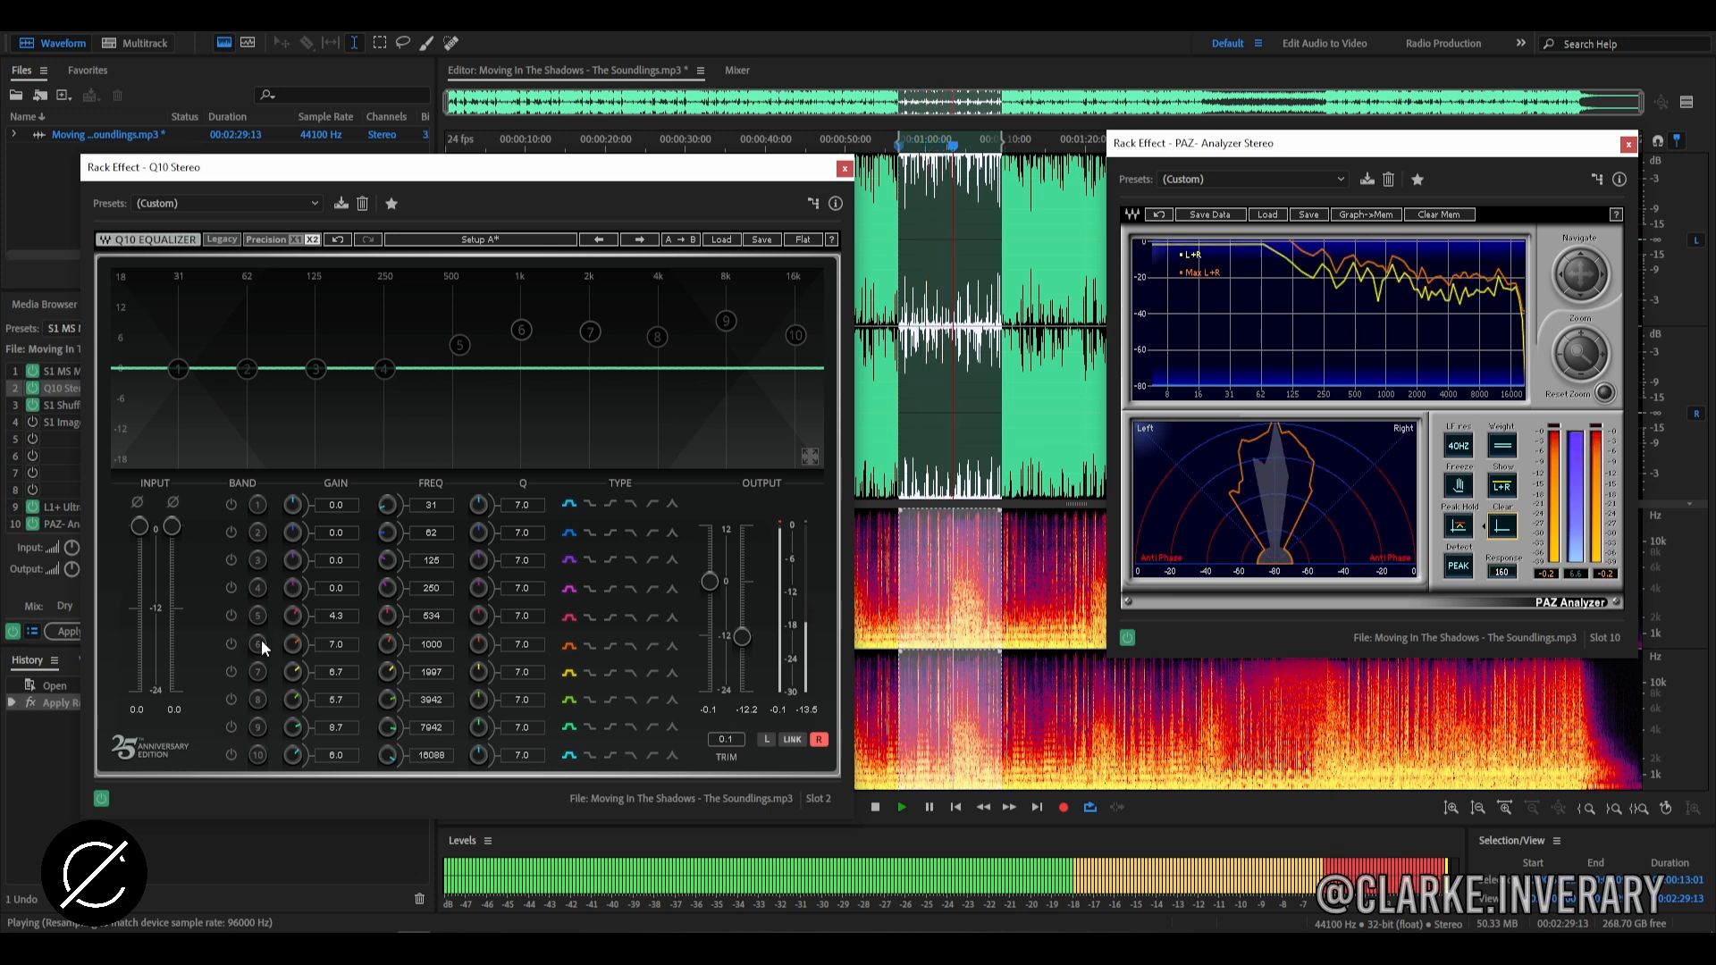
Enable bands 5 to 10 of the Q10's right-channel EQ during playback and stop the track after listening
left_click(231, 645)
left_click(231, 671)
left_click(231, 699)
left_click(231, 726)
left_click(231, 756)
left_click(230, 616)
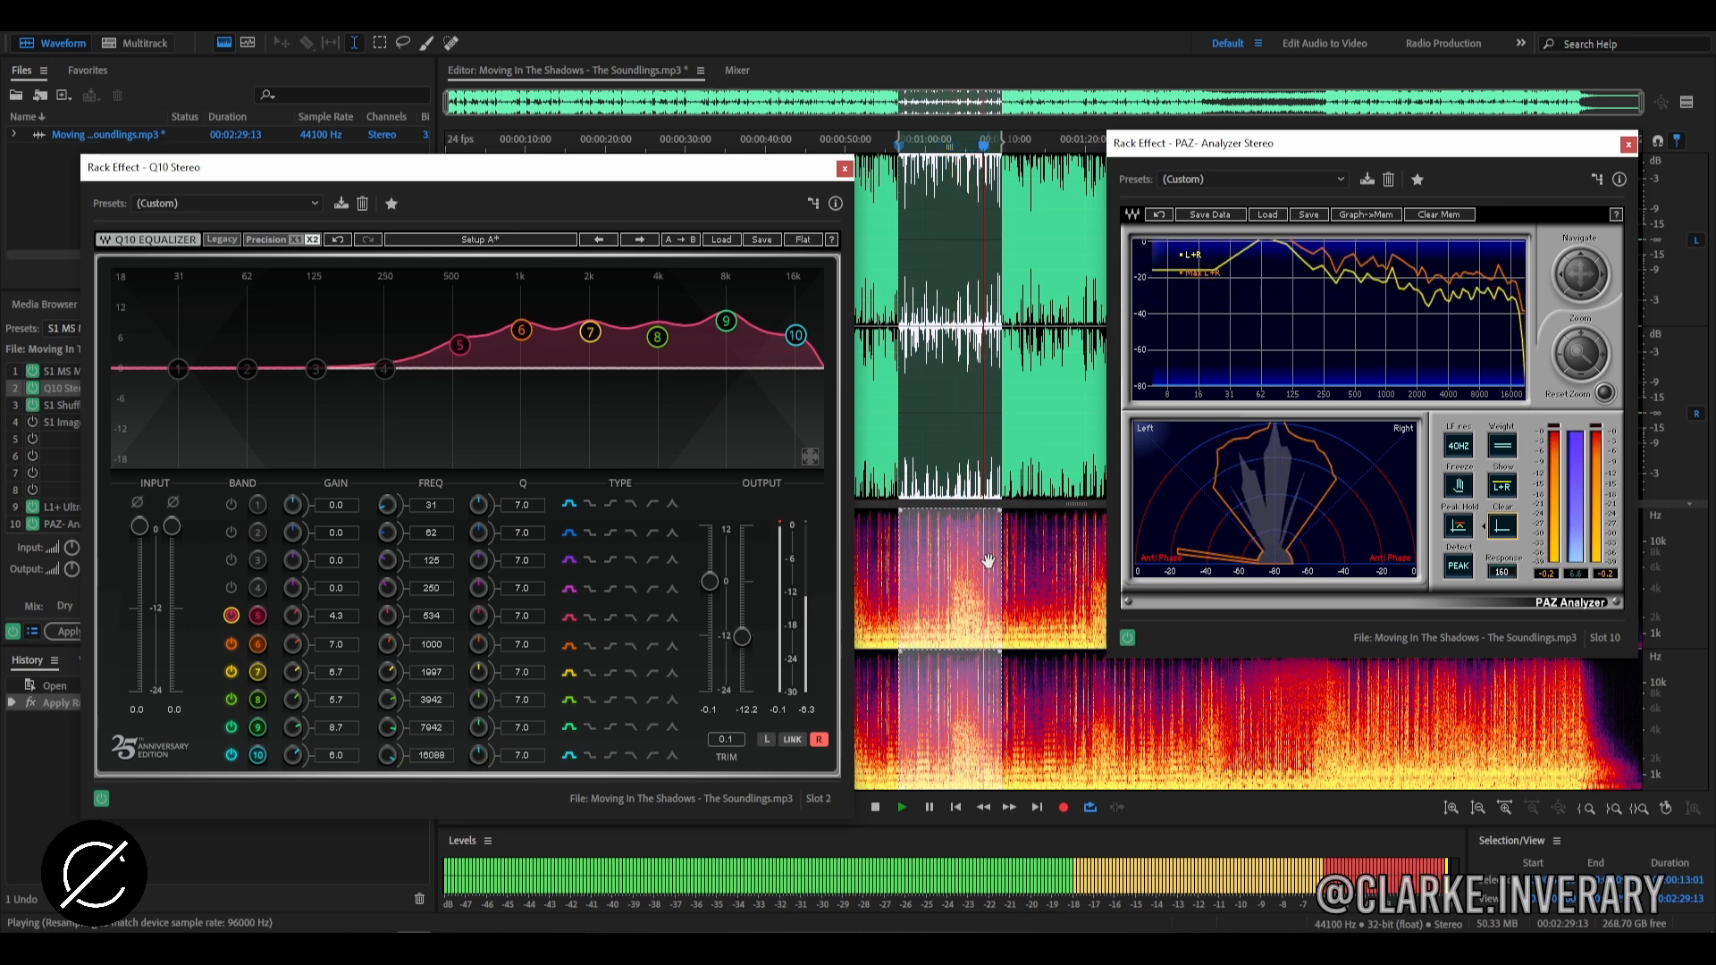
key("space")
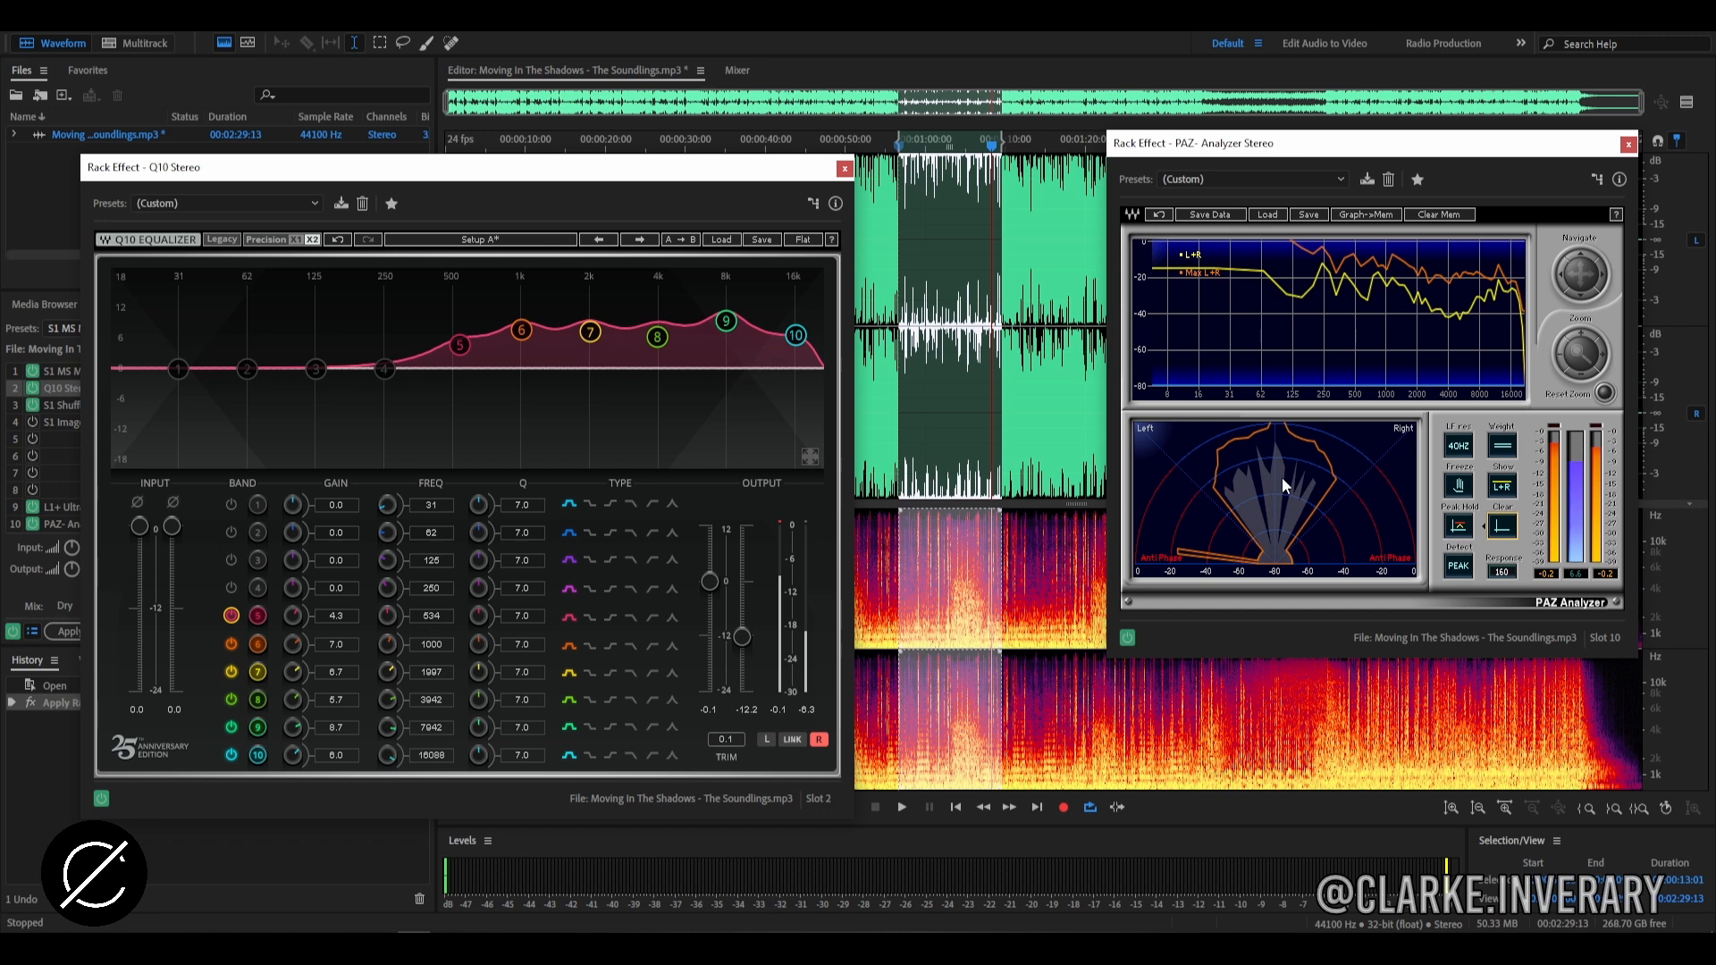
Open the S1 Shuffler and, while the passage plays, set its bass trim to 3.0 and frequency to about 641
double_click(196, 413)
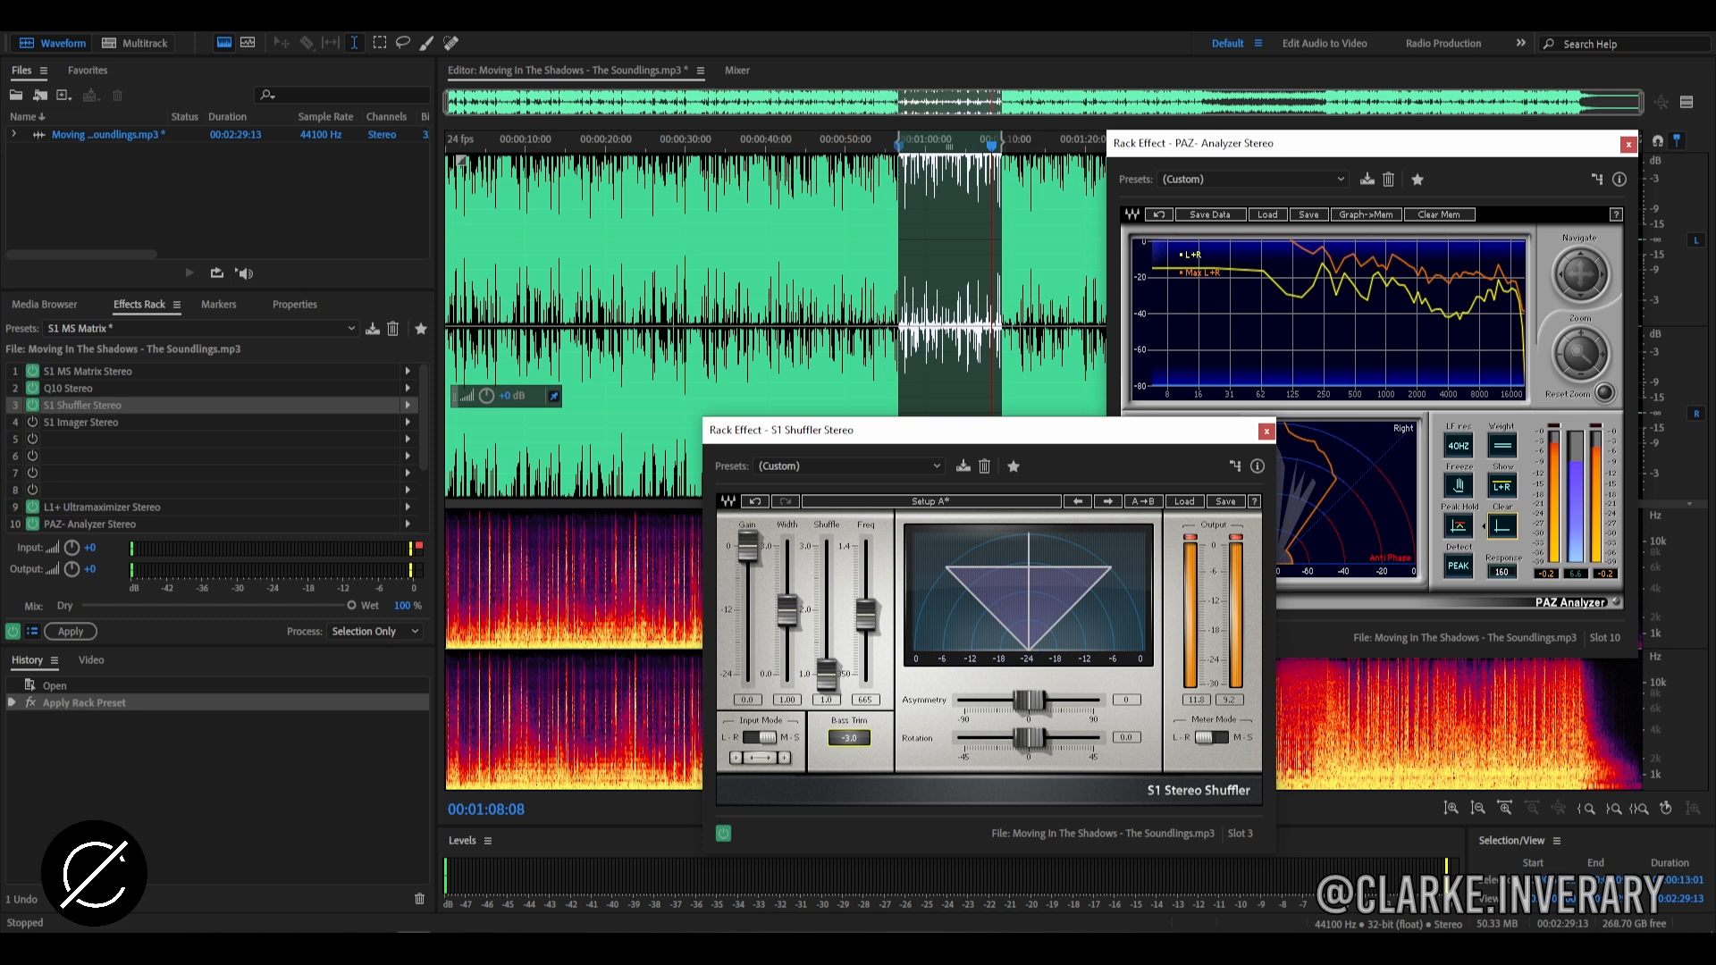
key("space")
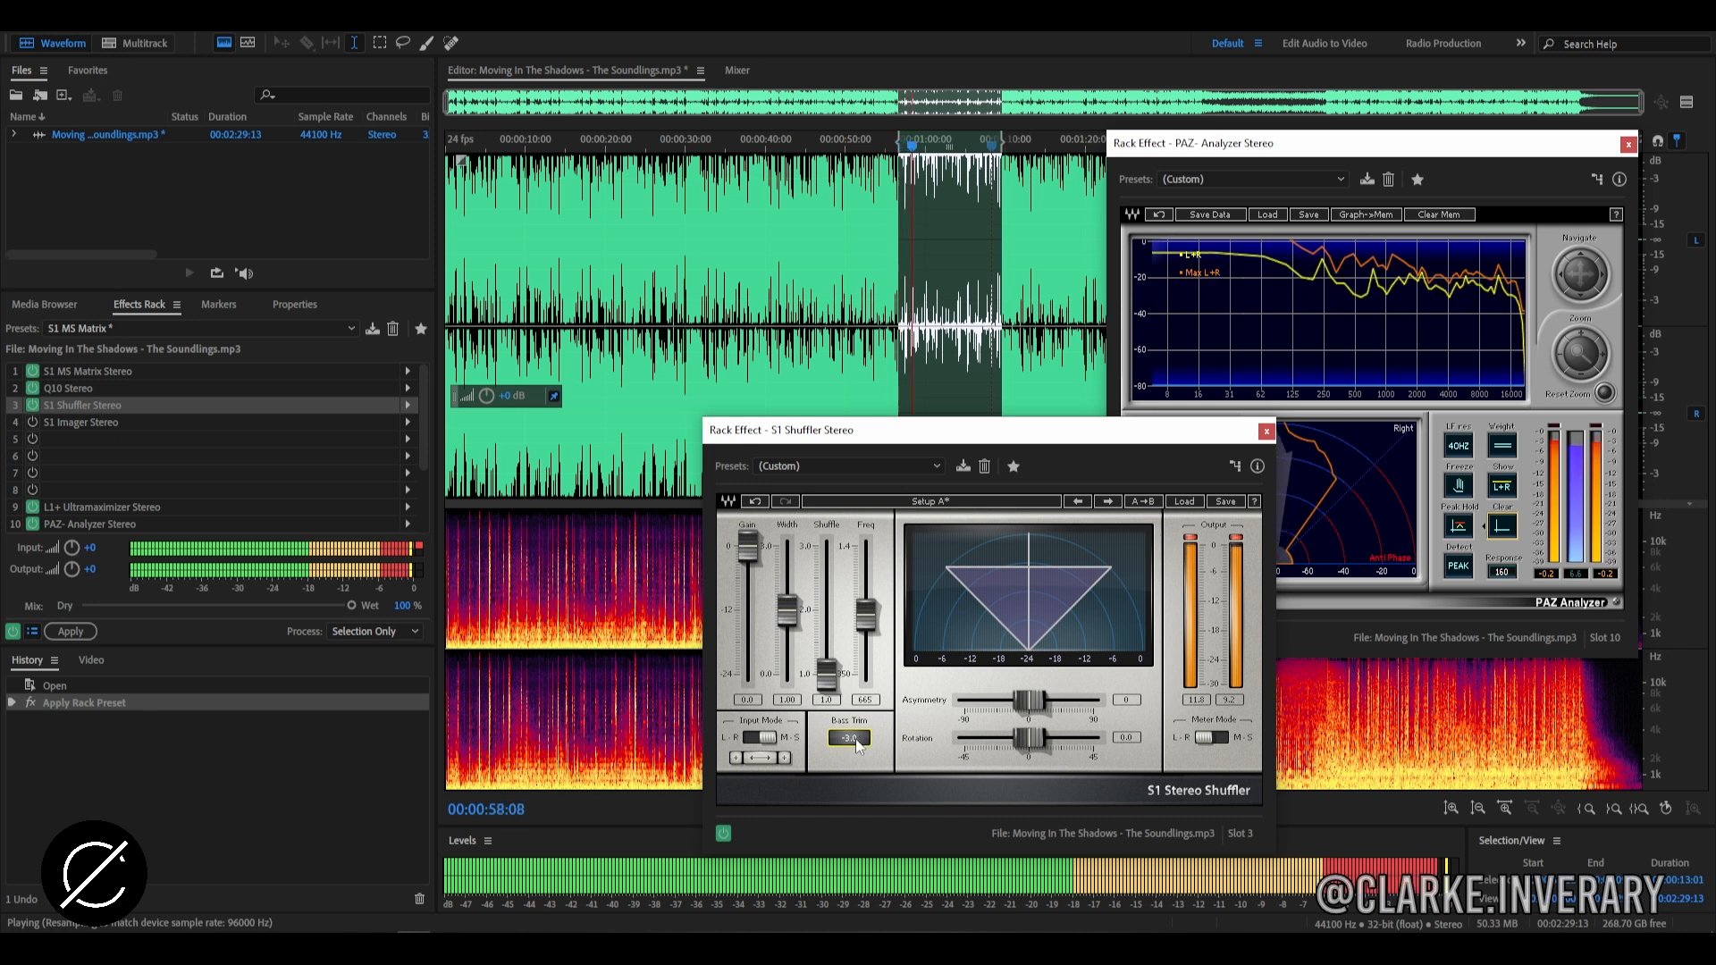
left_click_drag(856, 744, 858, 743)
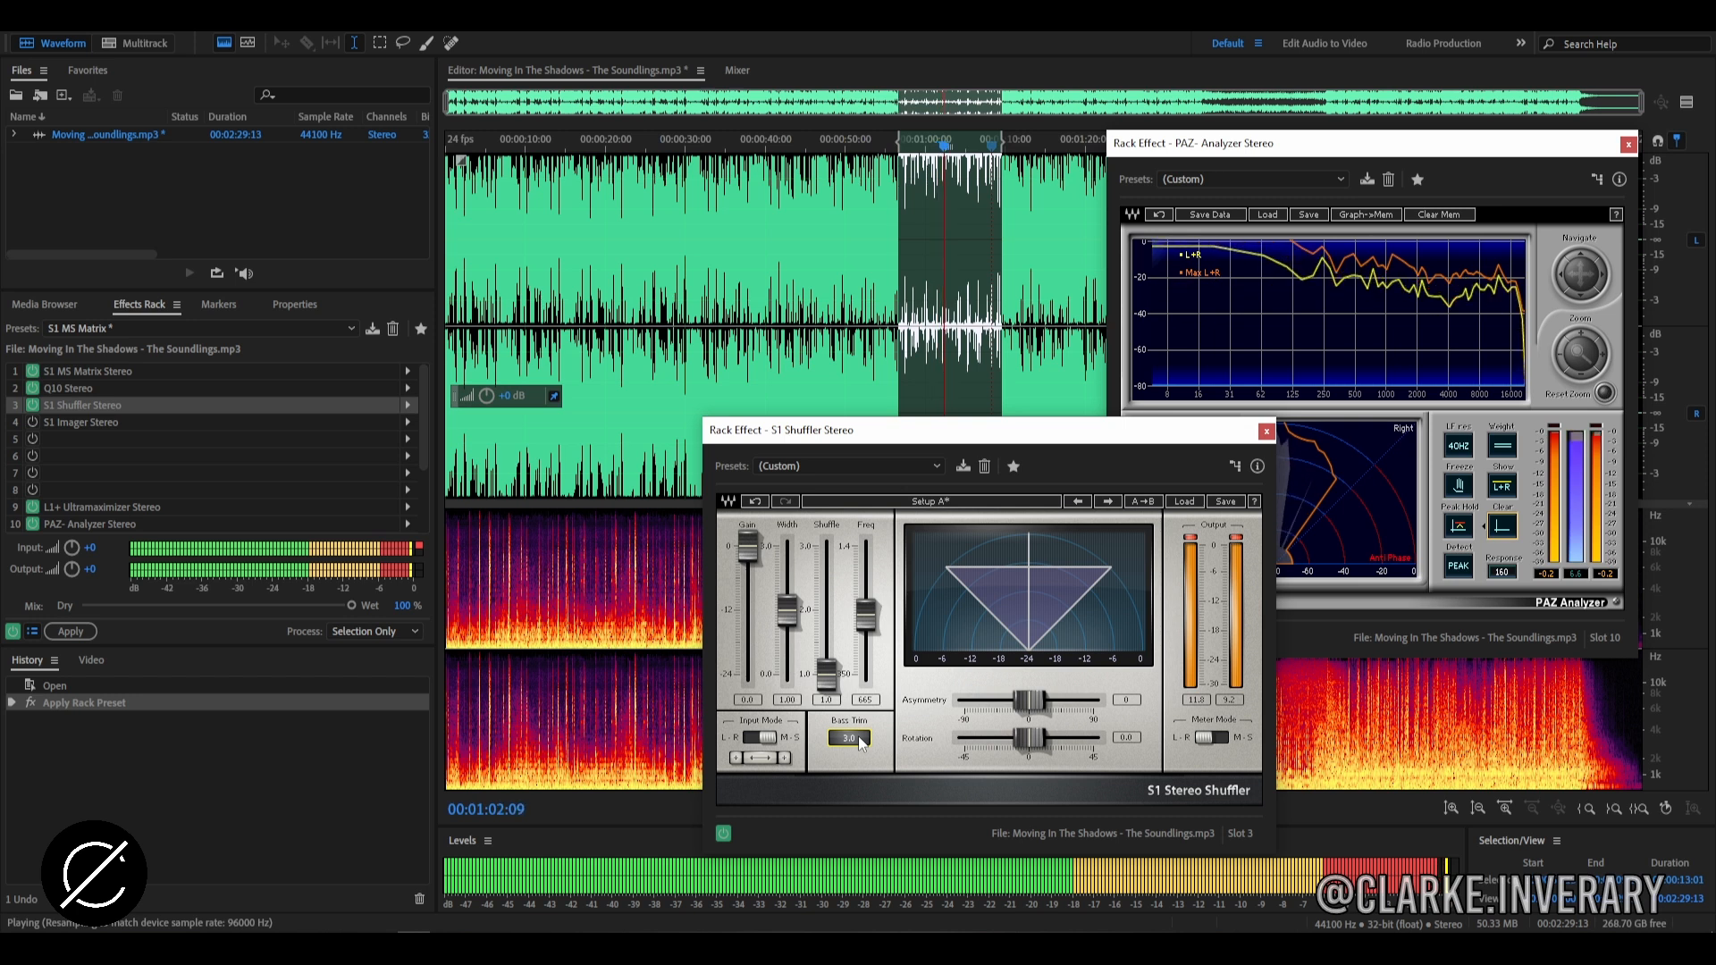
mouse_move(827, 676)
left_mouse_down()
mouse_move(830, 550)
mouse_move(827, 676)
left_mouse_up()
left_click(865, 615)
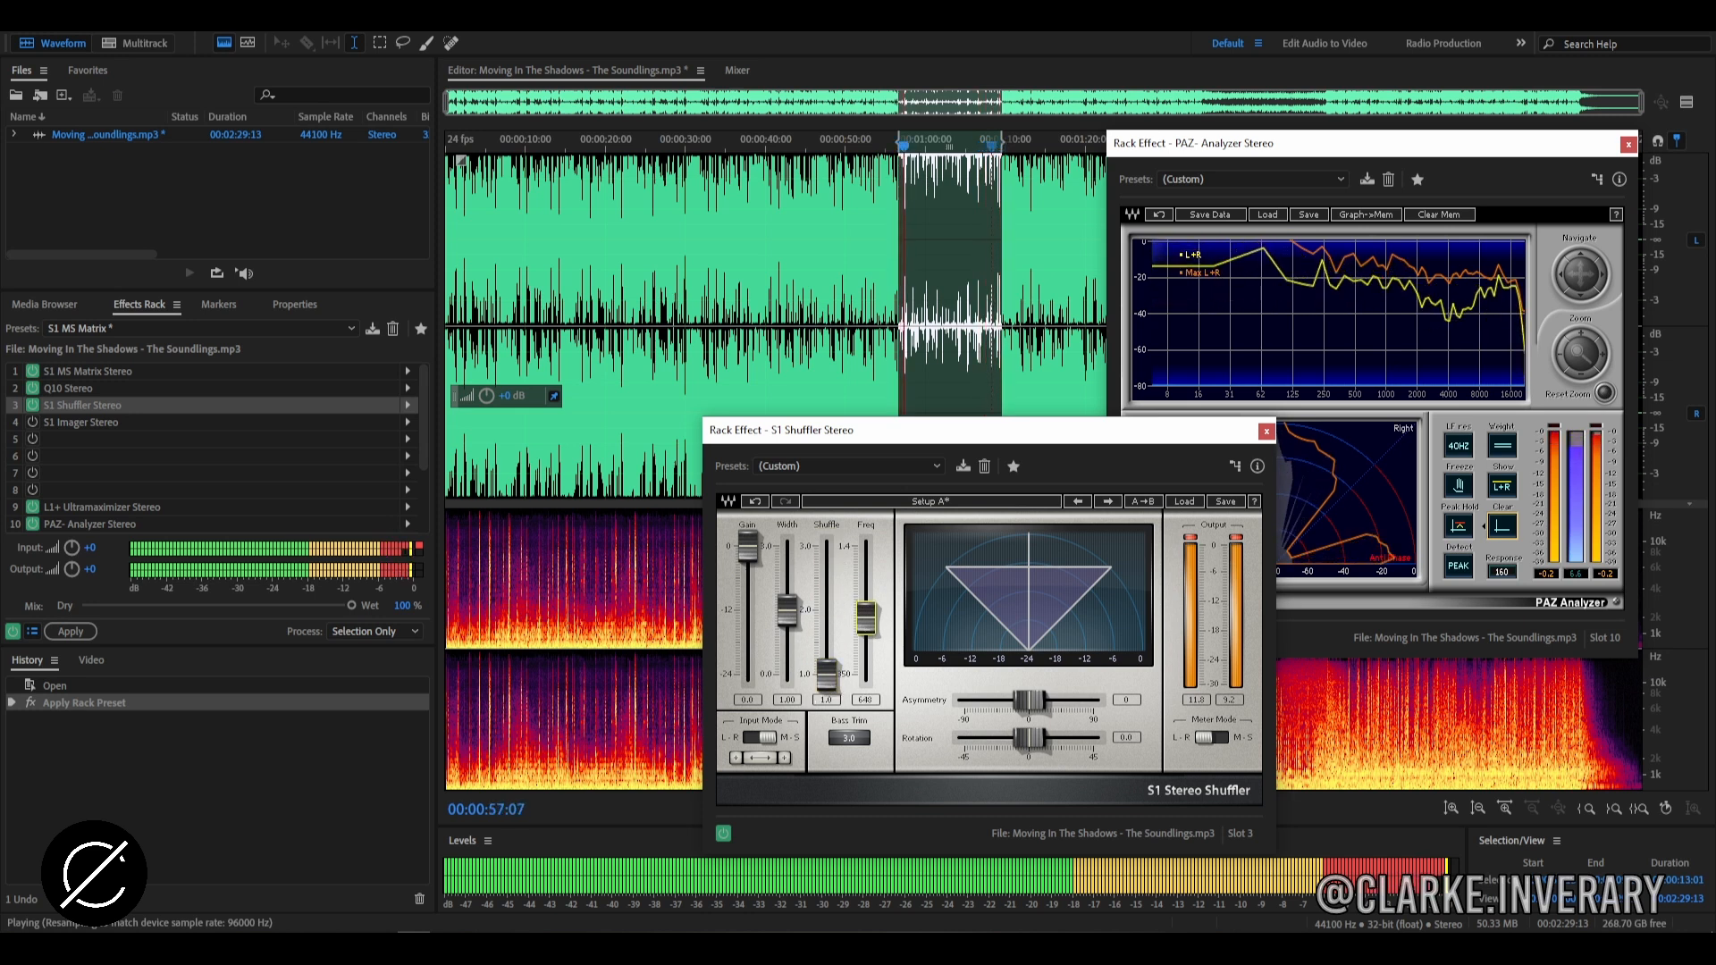
Reset the S1 Shuffler's output peak readings, set its meter mode to M-S, and close its window
left_click(1236, 551)
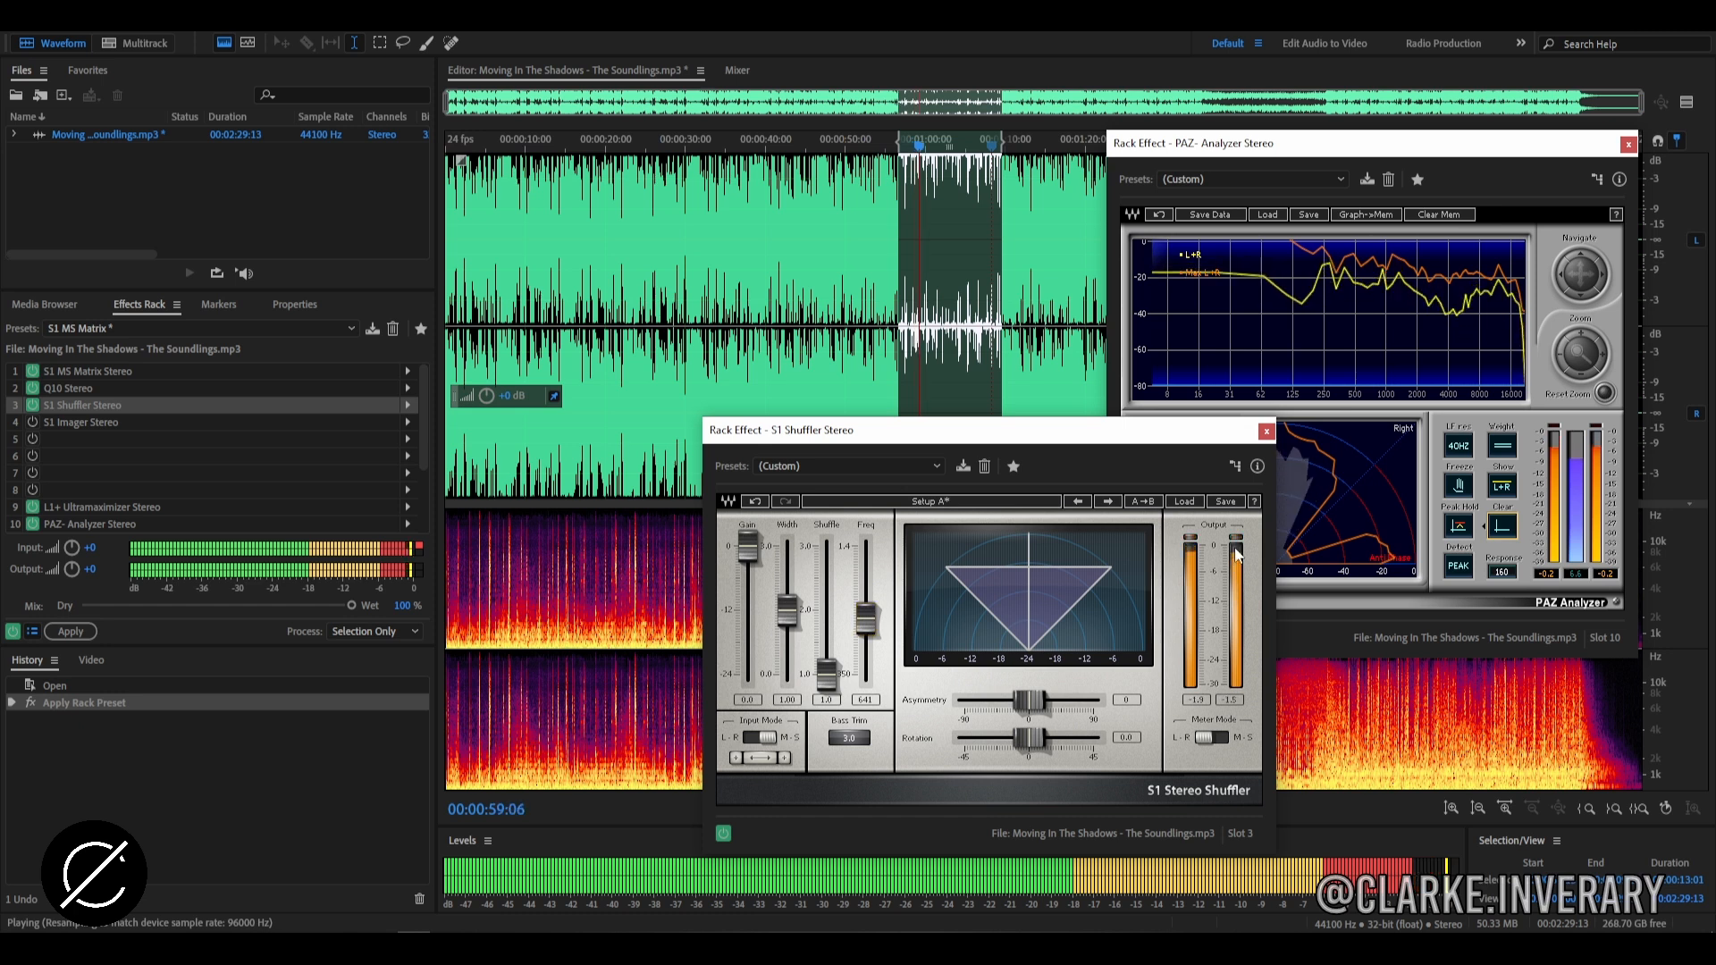
left_click(1223, 738)
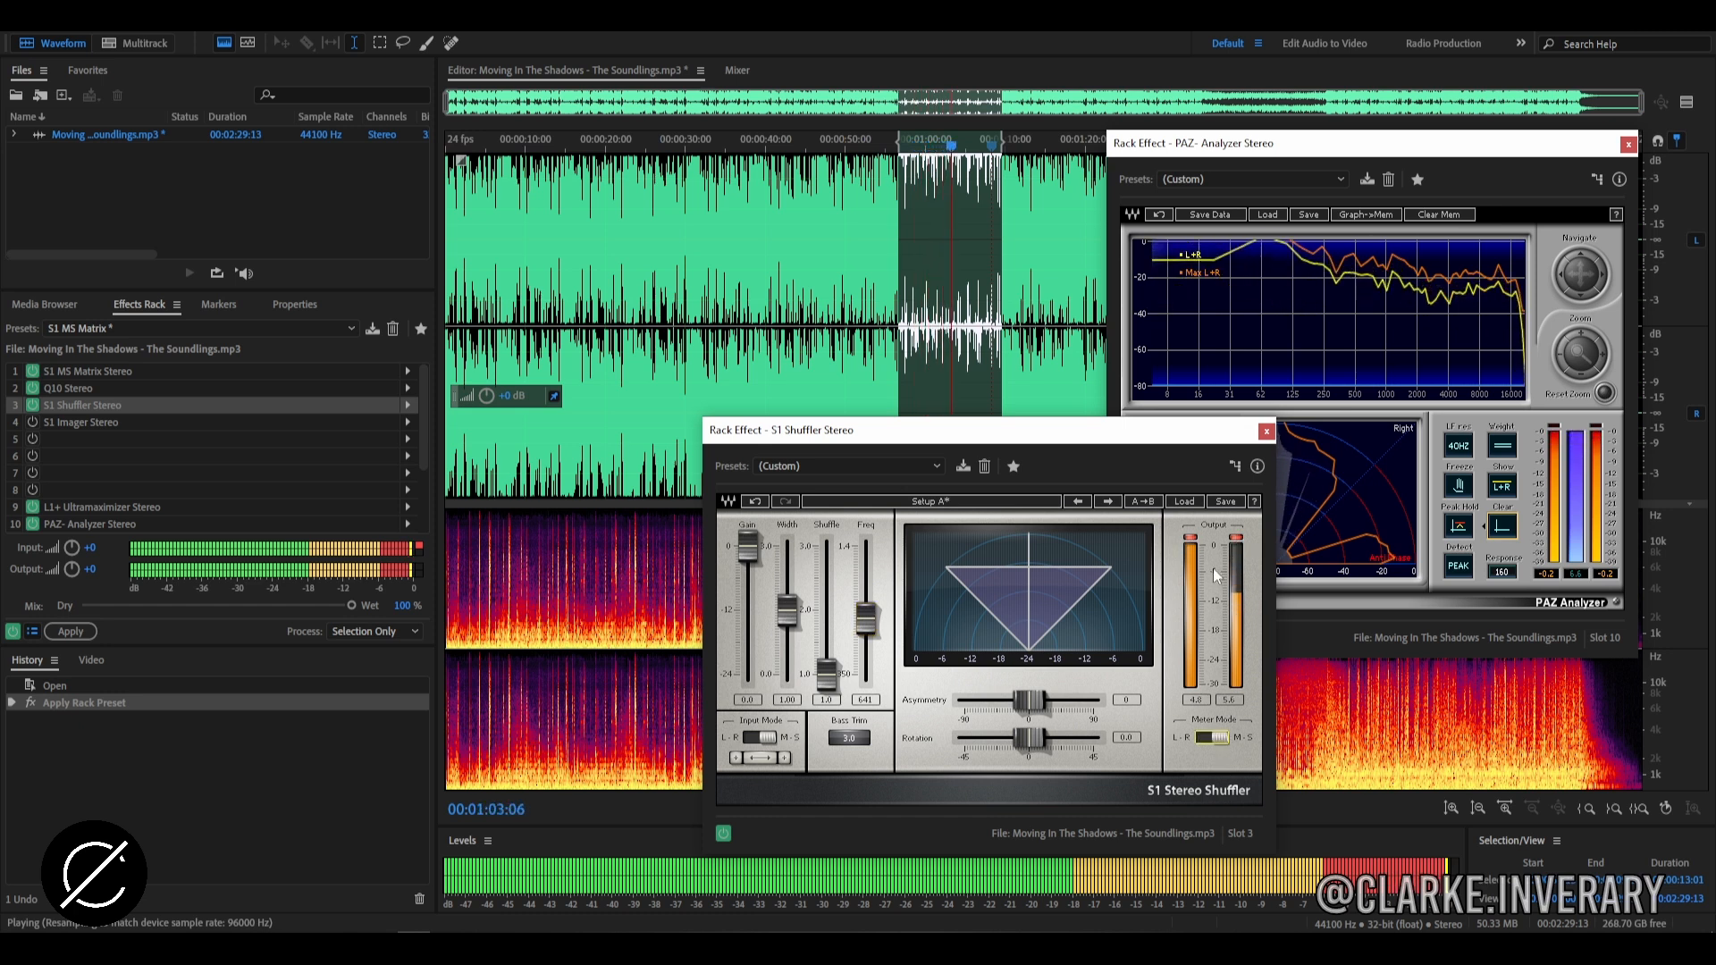
left_click(1267, 432)
Deselect the passage and let the track play on while examining its stereo spread in the PAZ Analyzer
left_click(1062, 290)
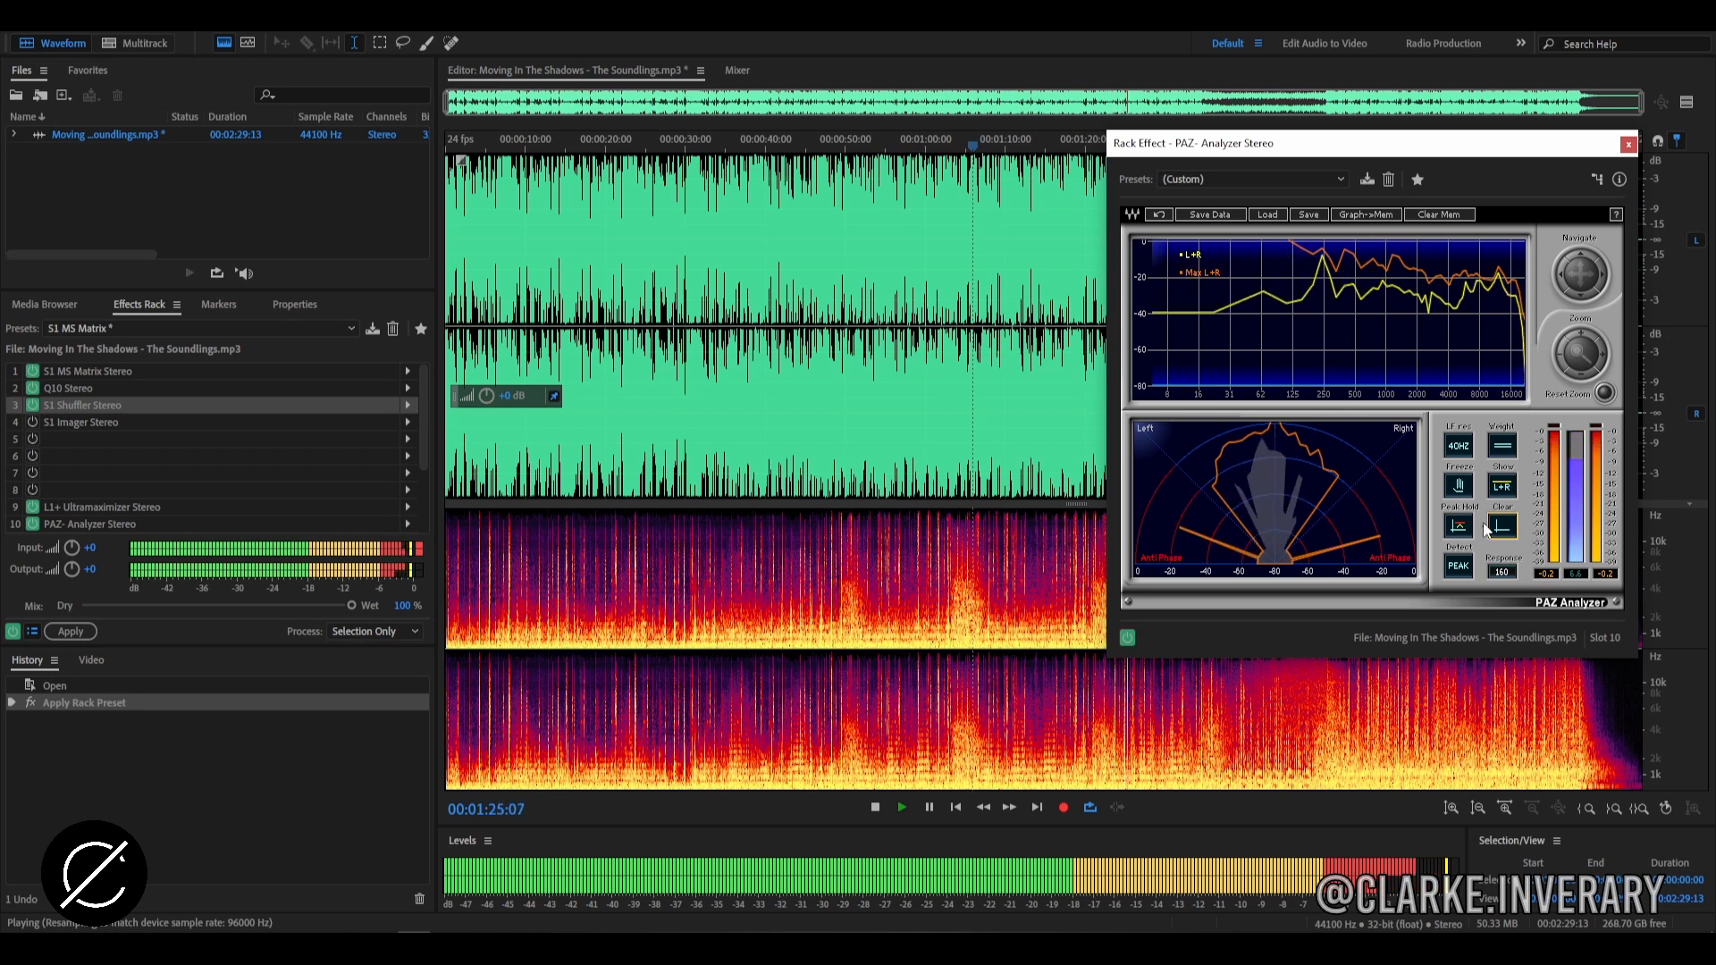
key("space")
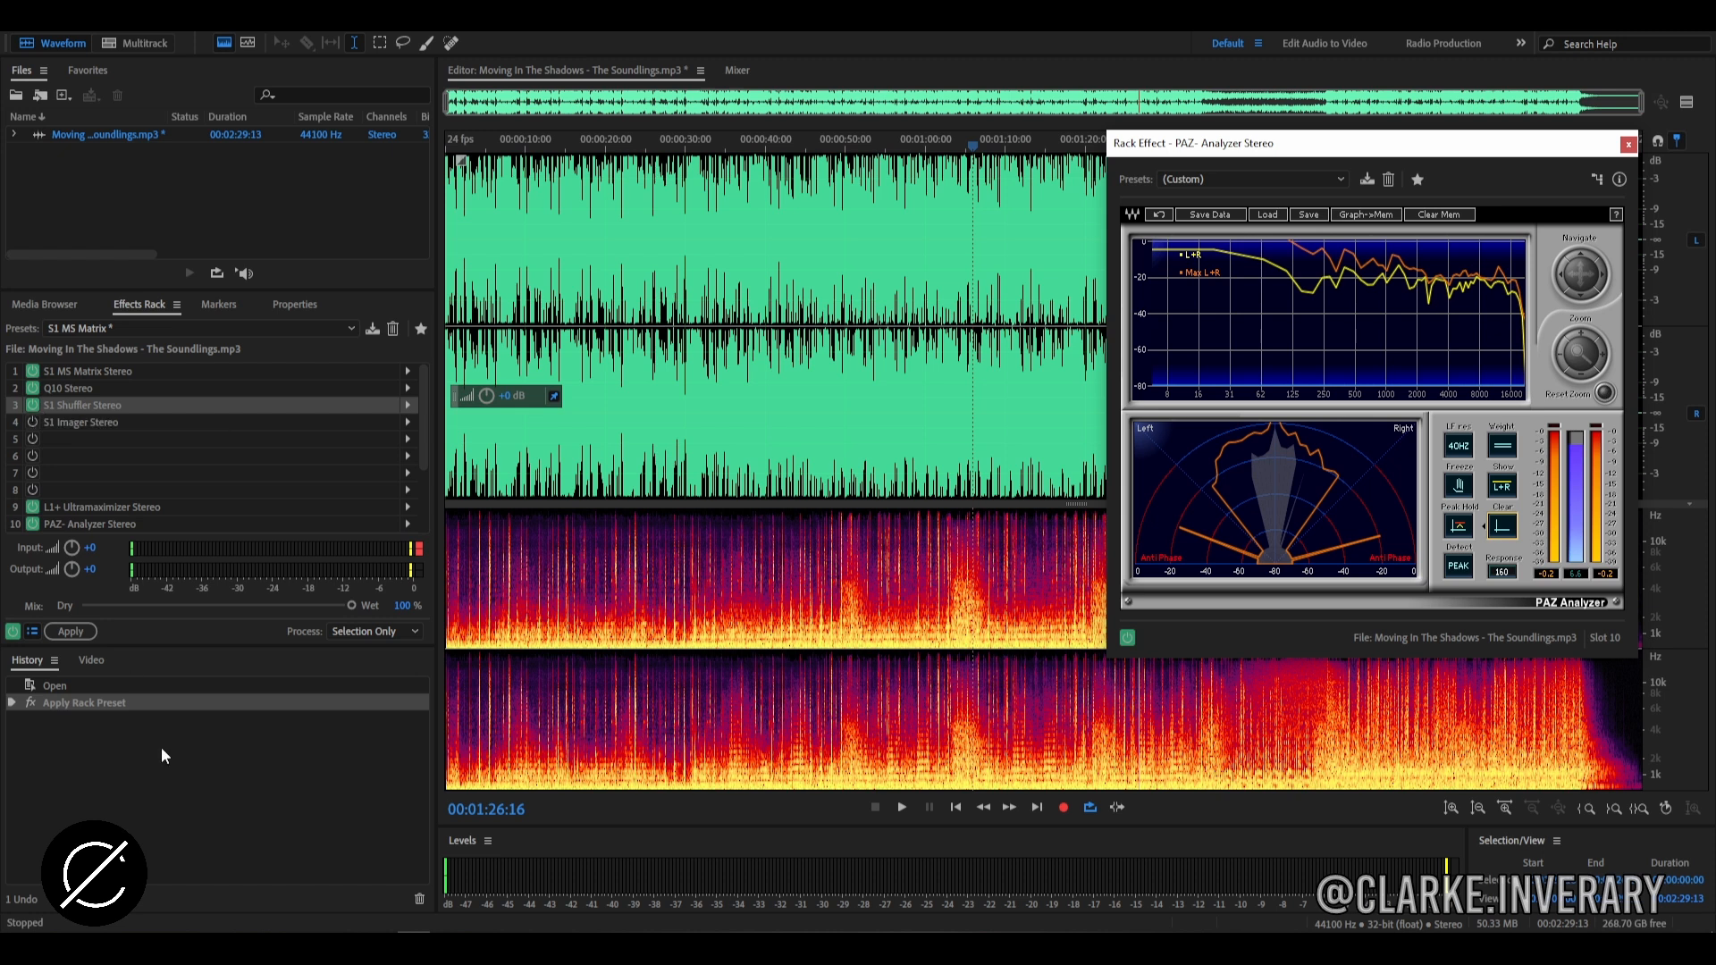
Bypass the S1 MS Matrix, Q10 and S1 Shuffler, and enable and open the S1 Imager in slot 4
left_click(32, 406)
left_click(33, 389)
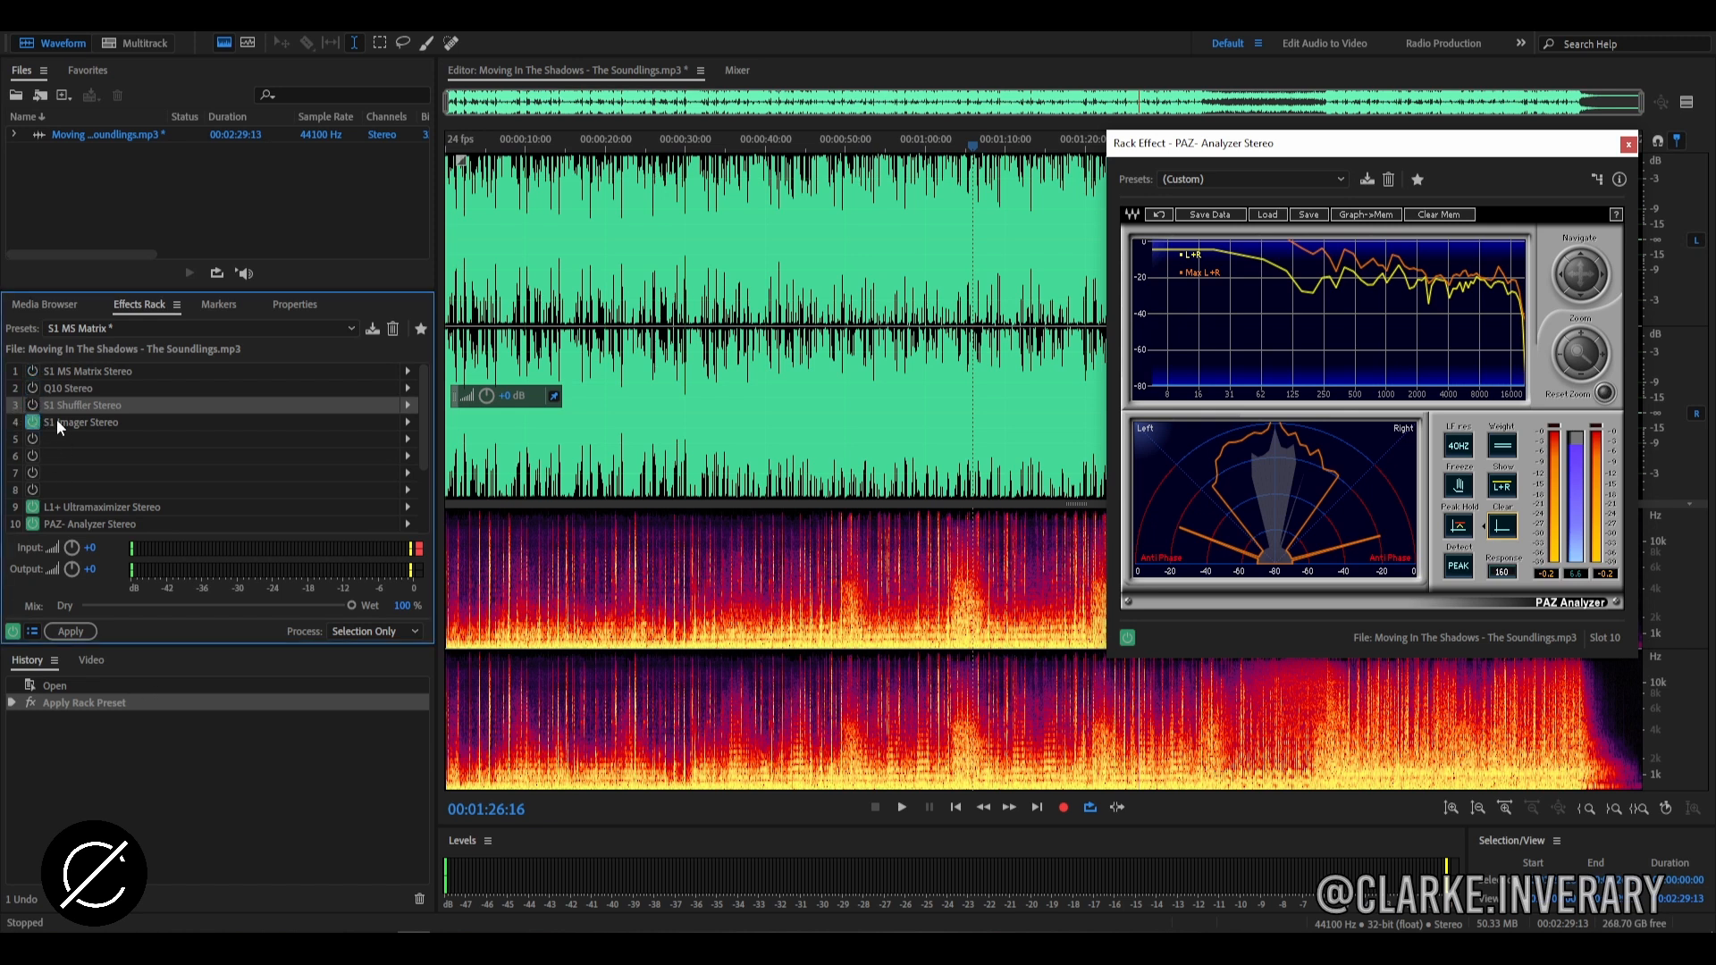
double_click(56, 420)
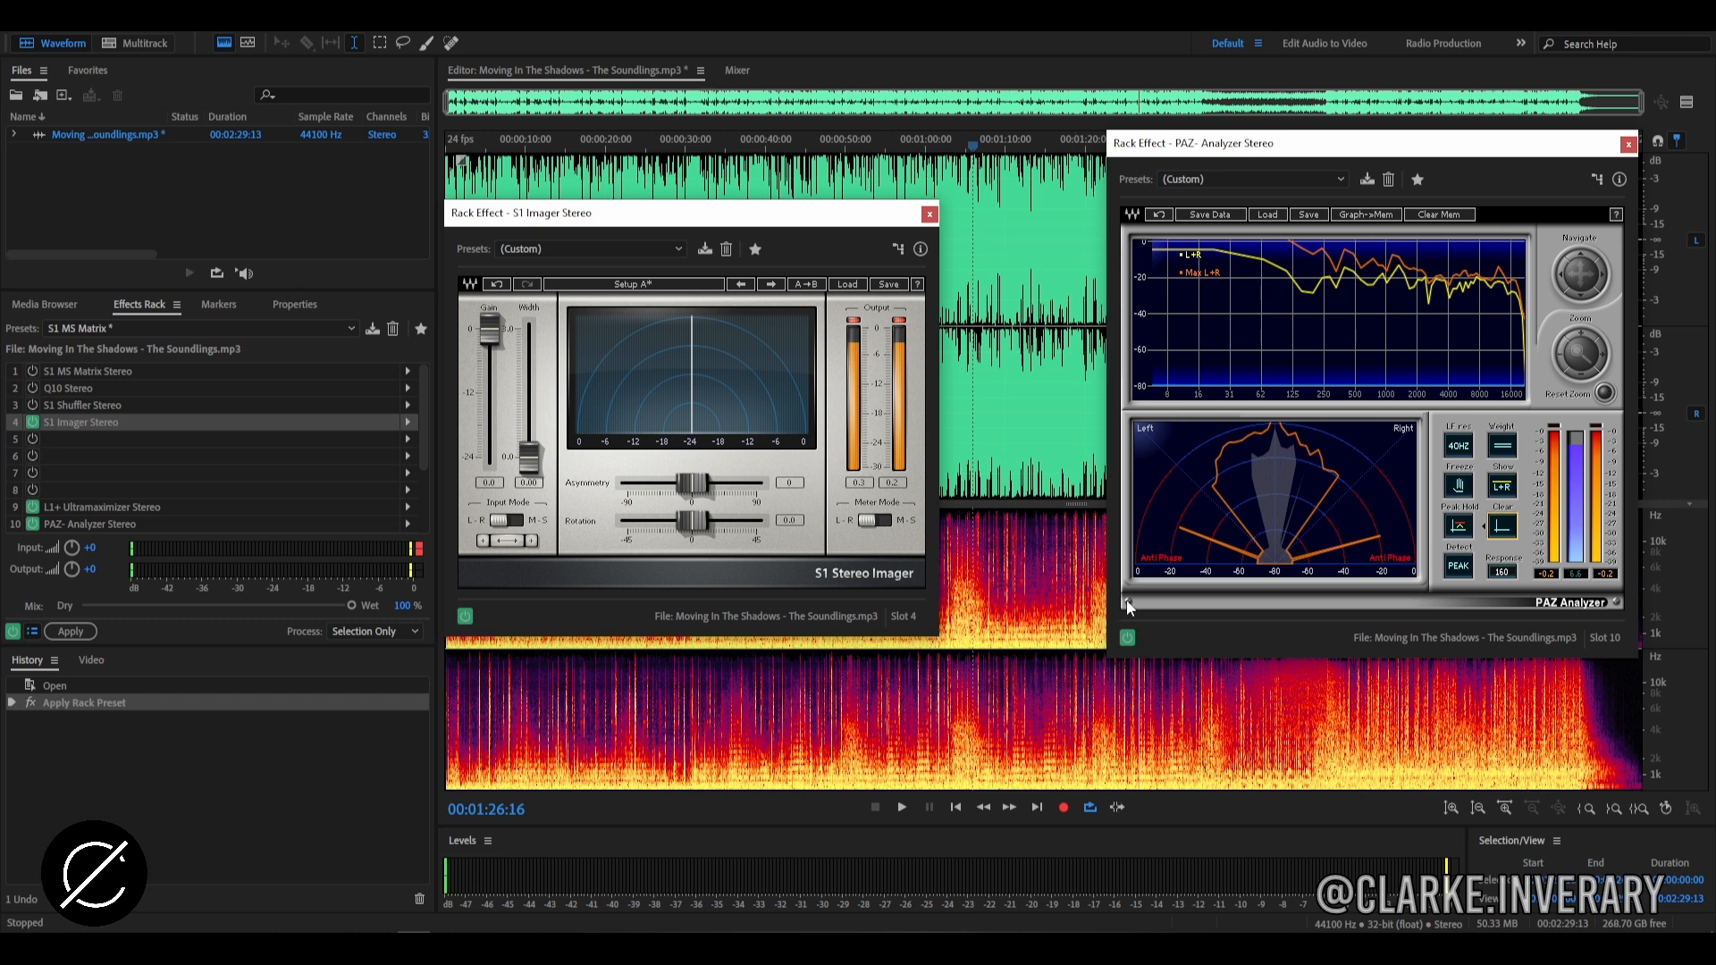
Set the S1 Imager's width to 1.00 and play the track from about 0:37
left_click(738, 138)
left_click_drag(530, 459, 529, 393)
key("space")
key("space")
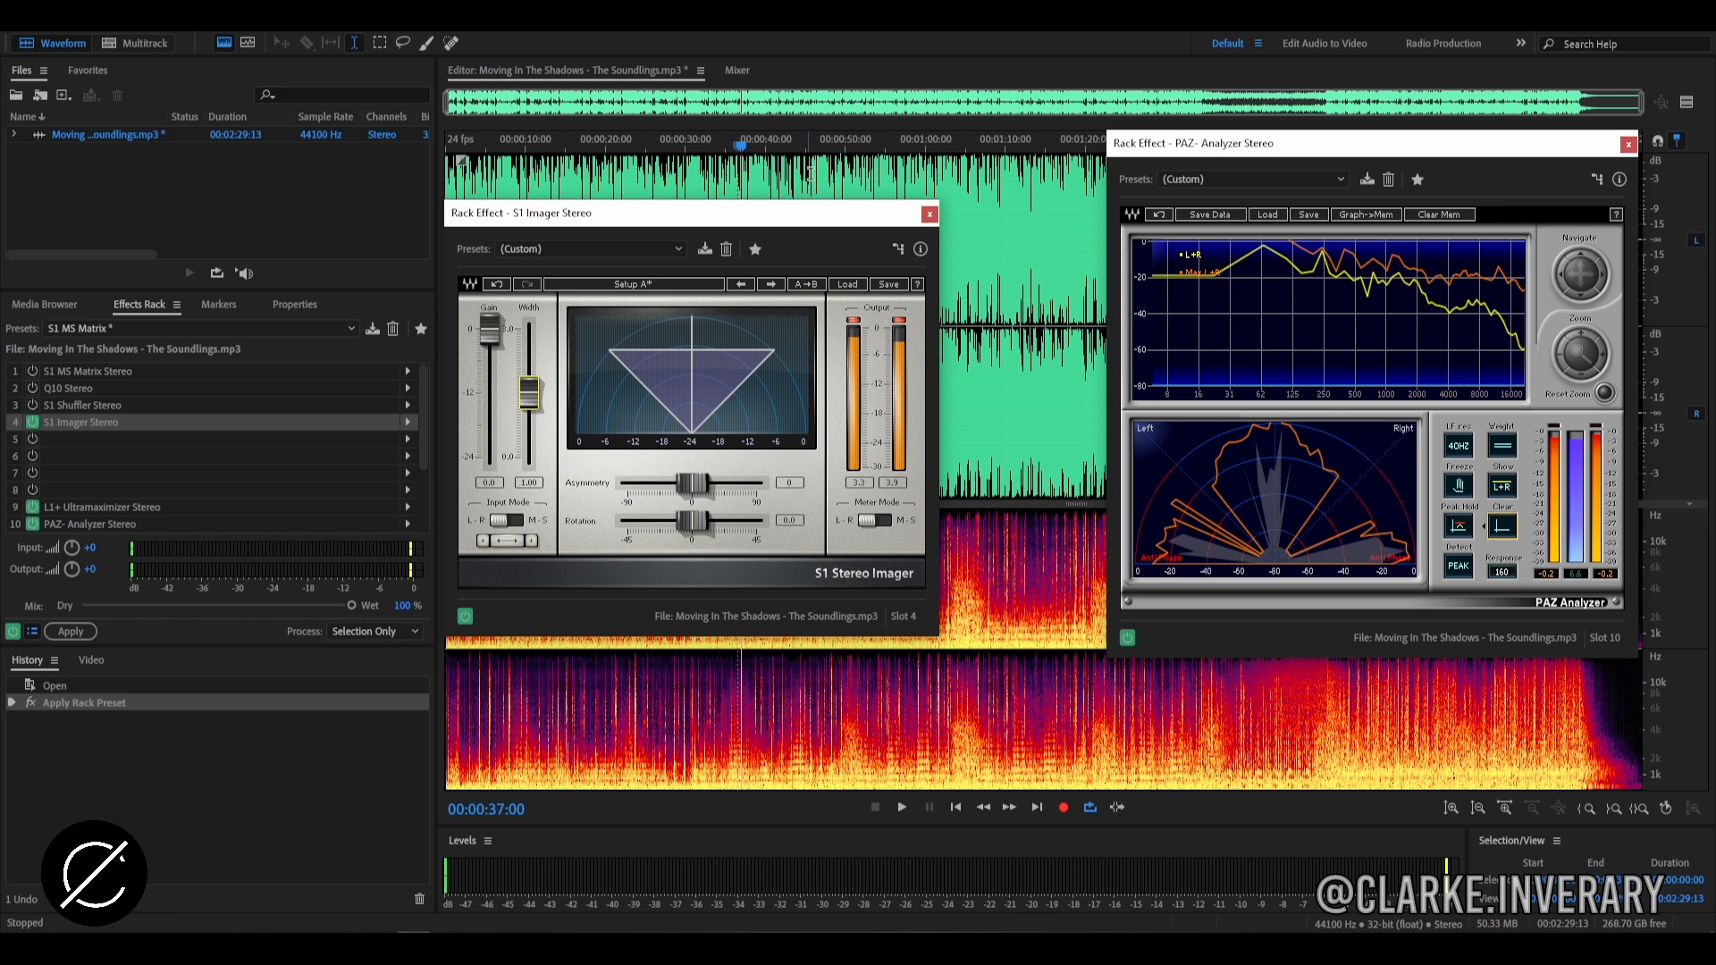
key("space")
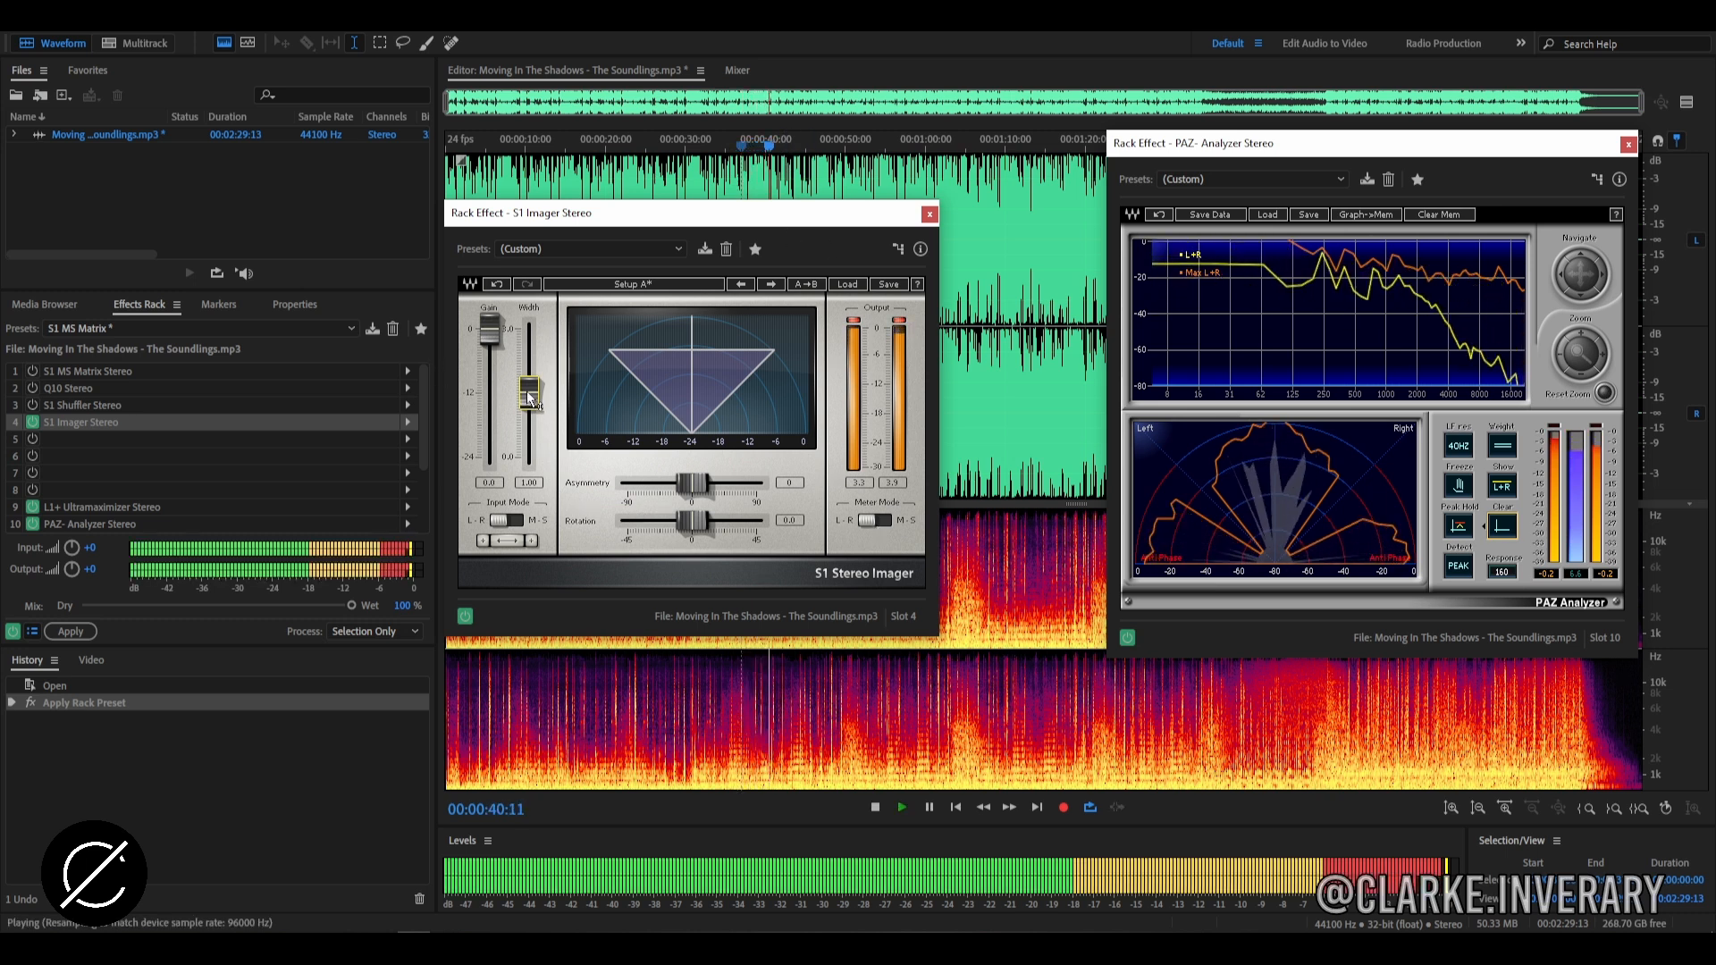
Narrow the S1 Imager's width to 0.00 during playback and restore it to 1.00 for comparison
left_click_drag(531, 396, 530, 460)
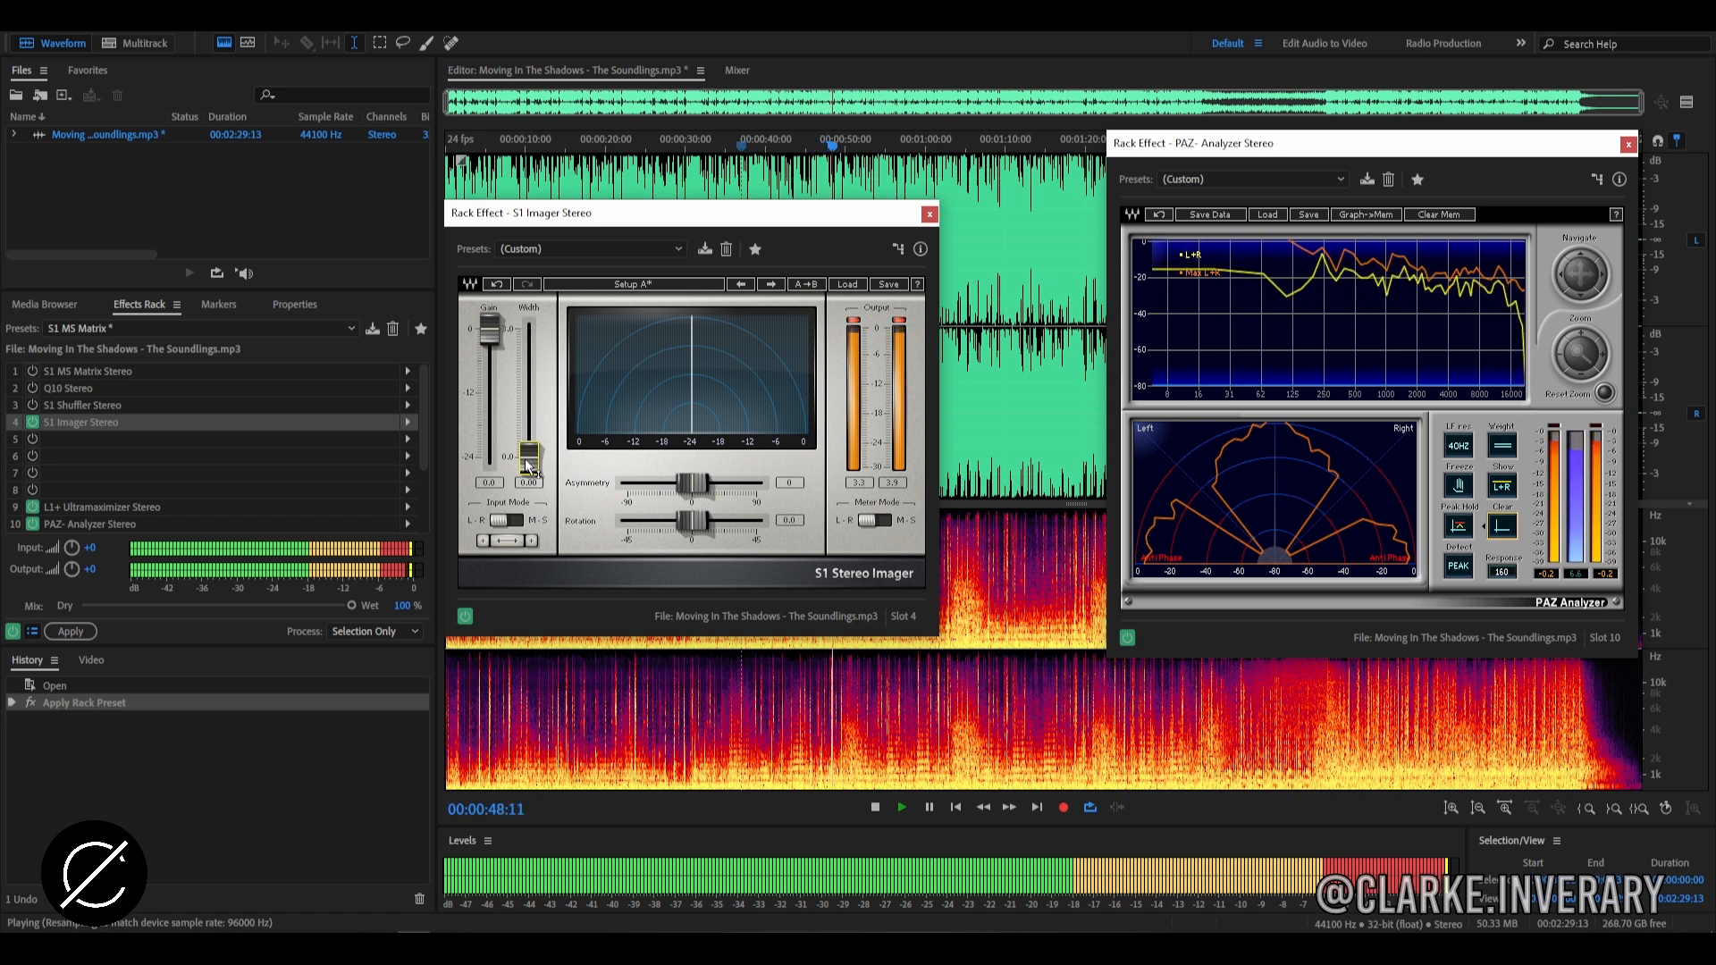
left_click_drag(527, 464, 529, 391)
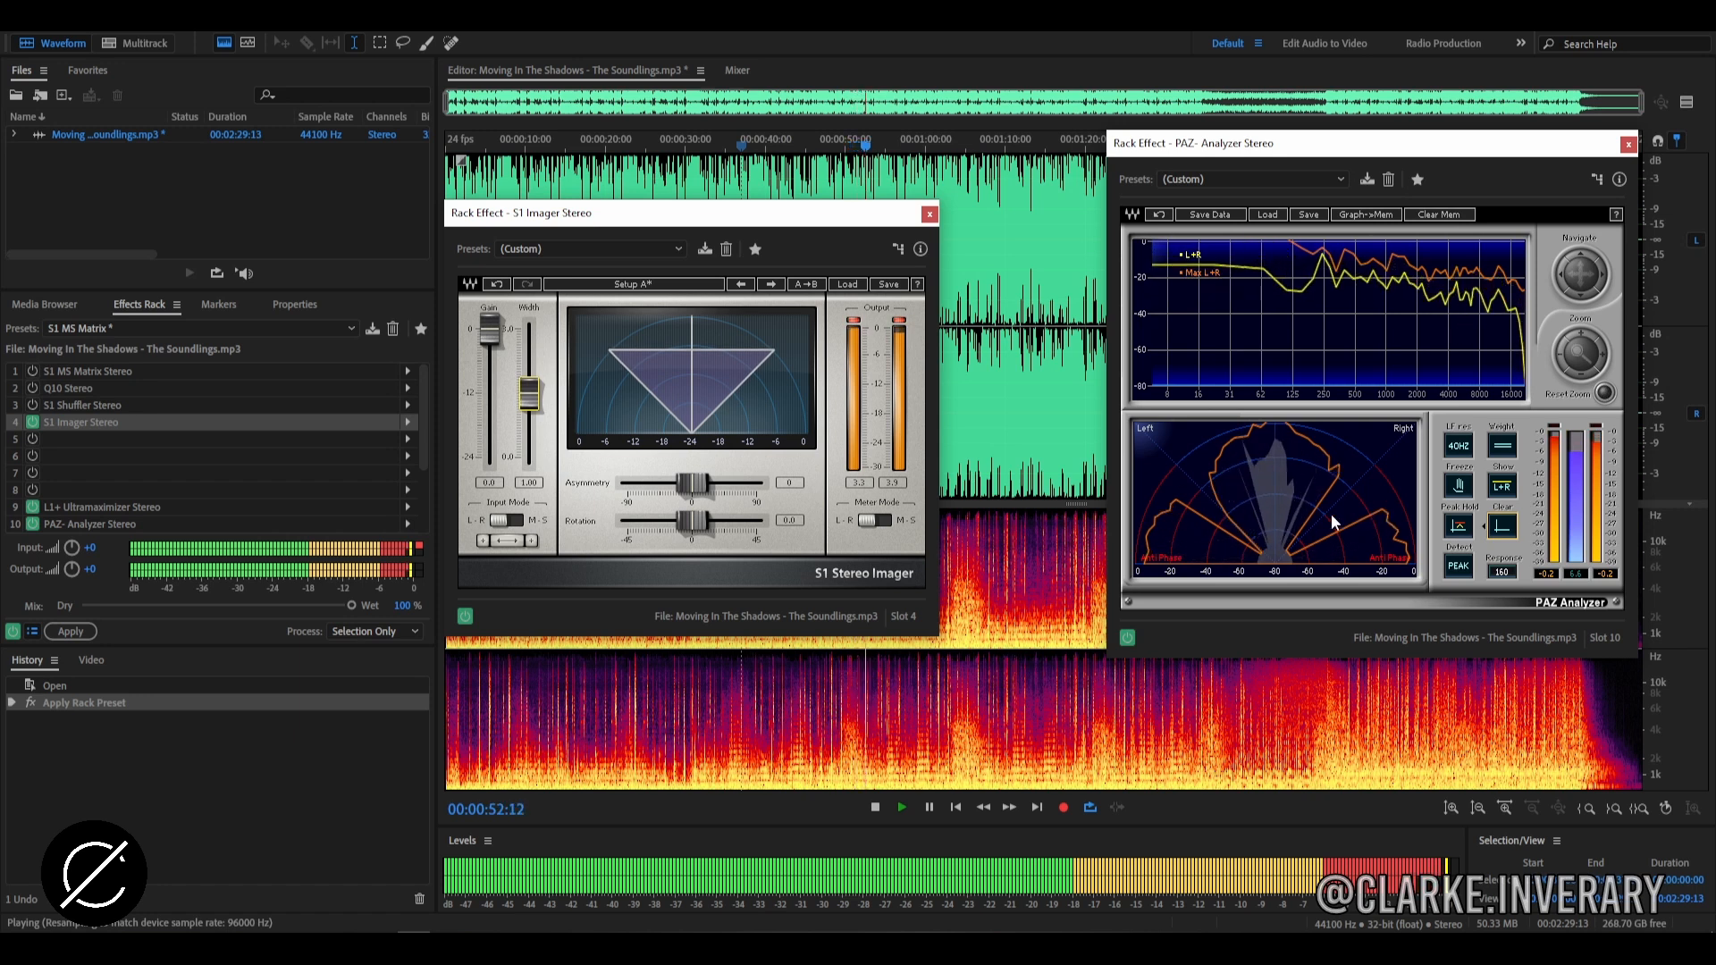
key("space")
key("space")
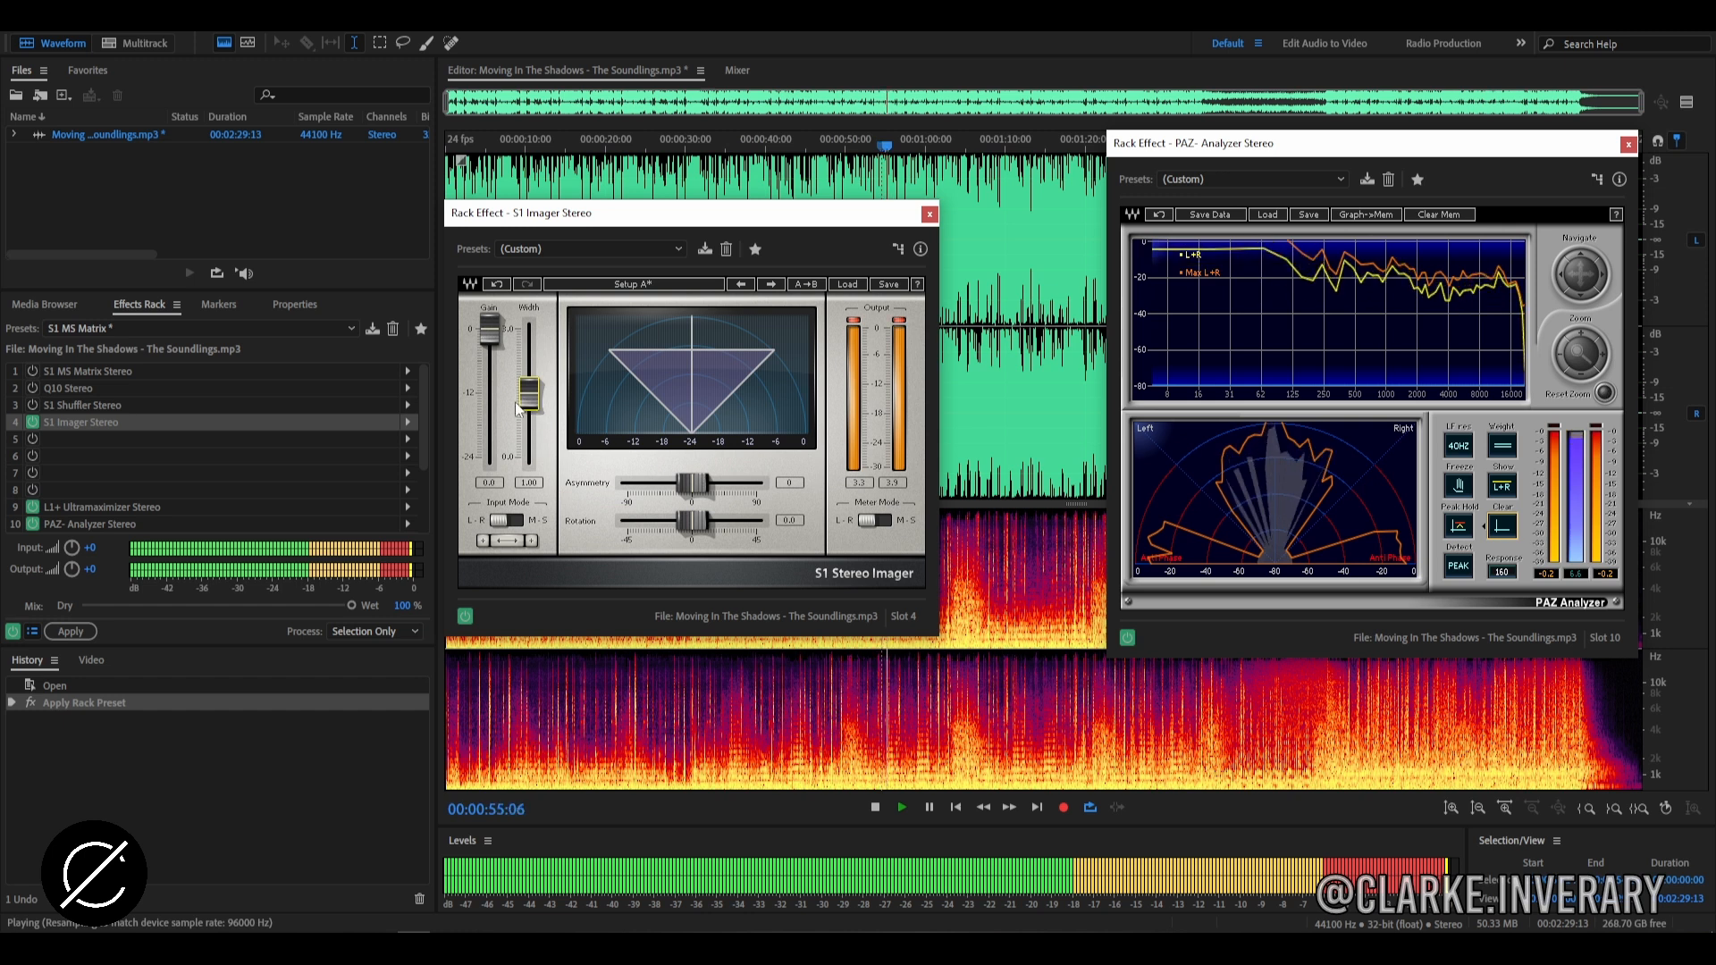
Reduce the S1 Imager's width to 0.40 during playback and clear the PAZ Analyzer's peak hold to check the spread
left_click_drag(527, 399, 536, 426)
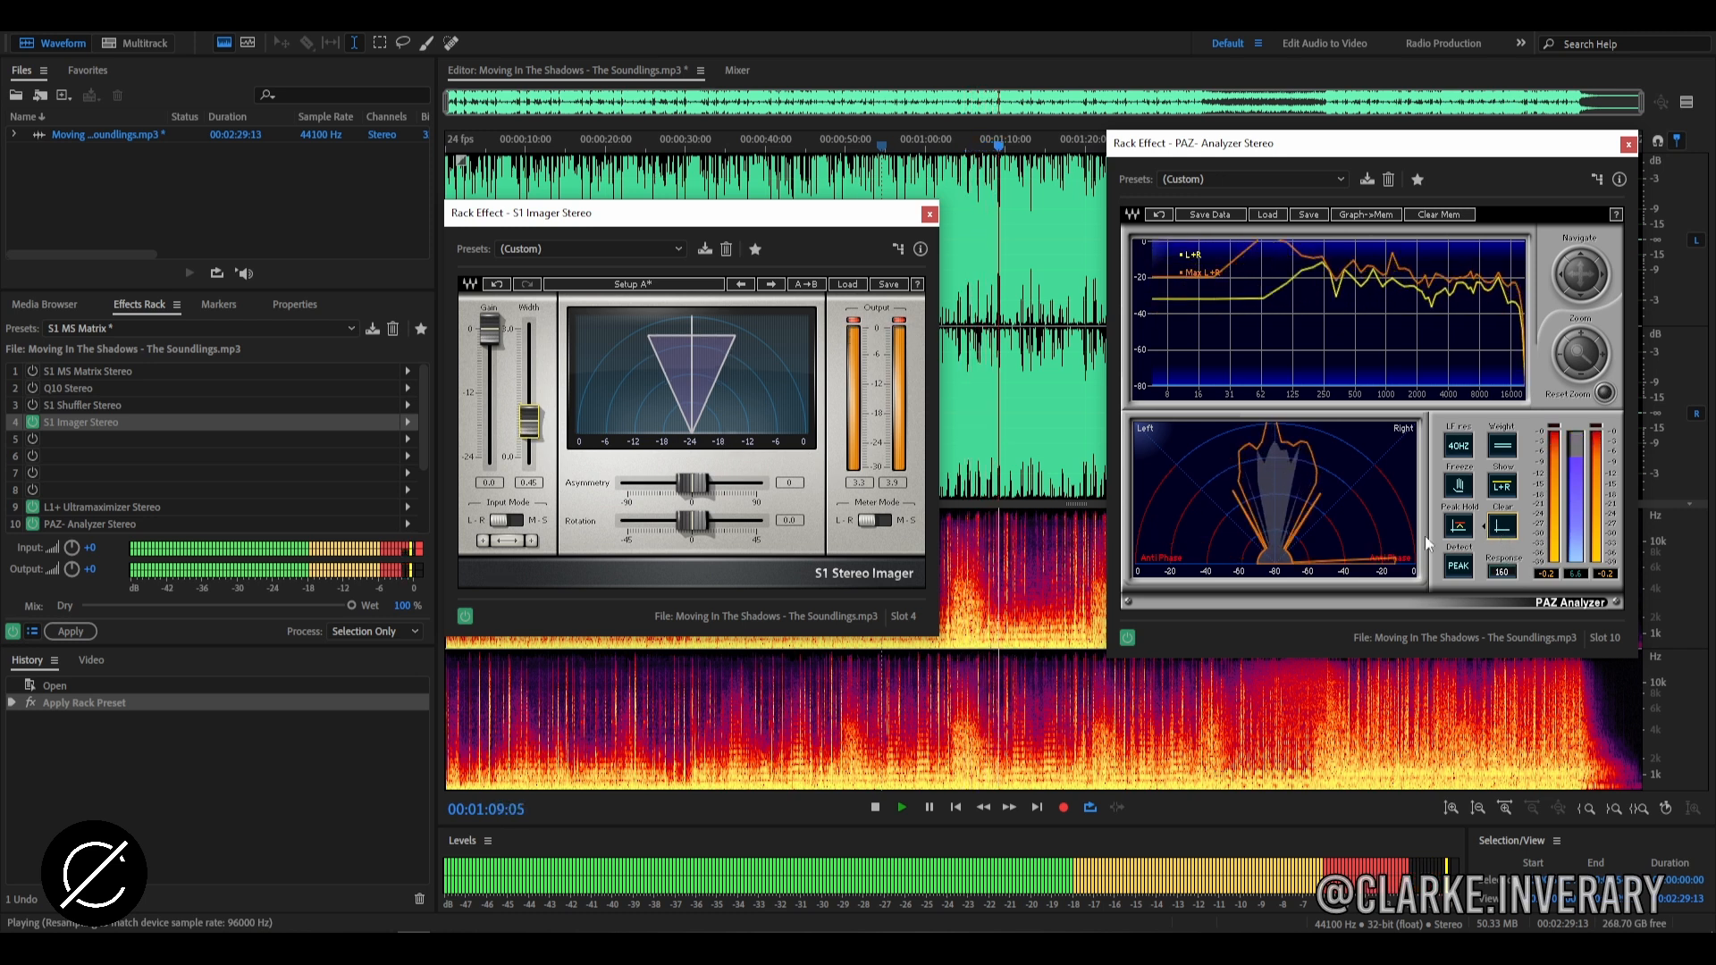
left_click_drag(536, 422, 537, 429)
left_click(1507, 534)
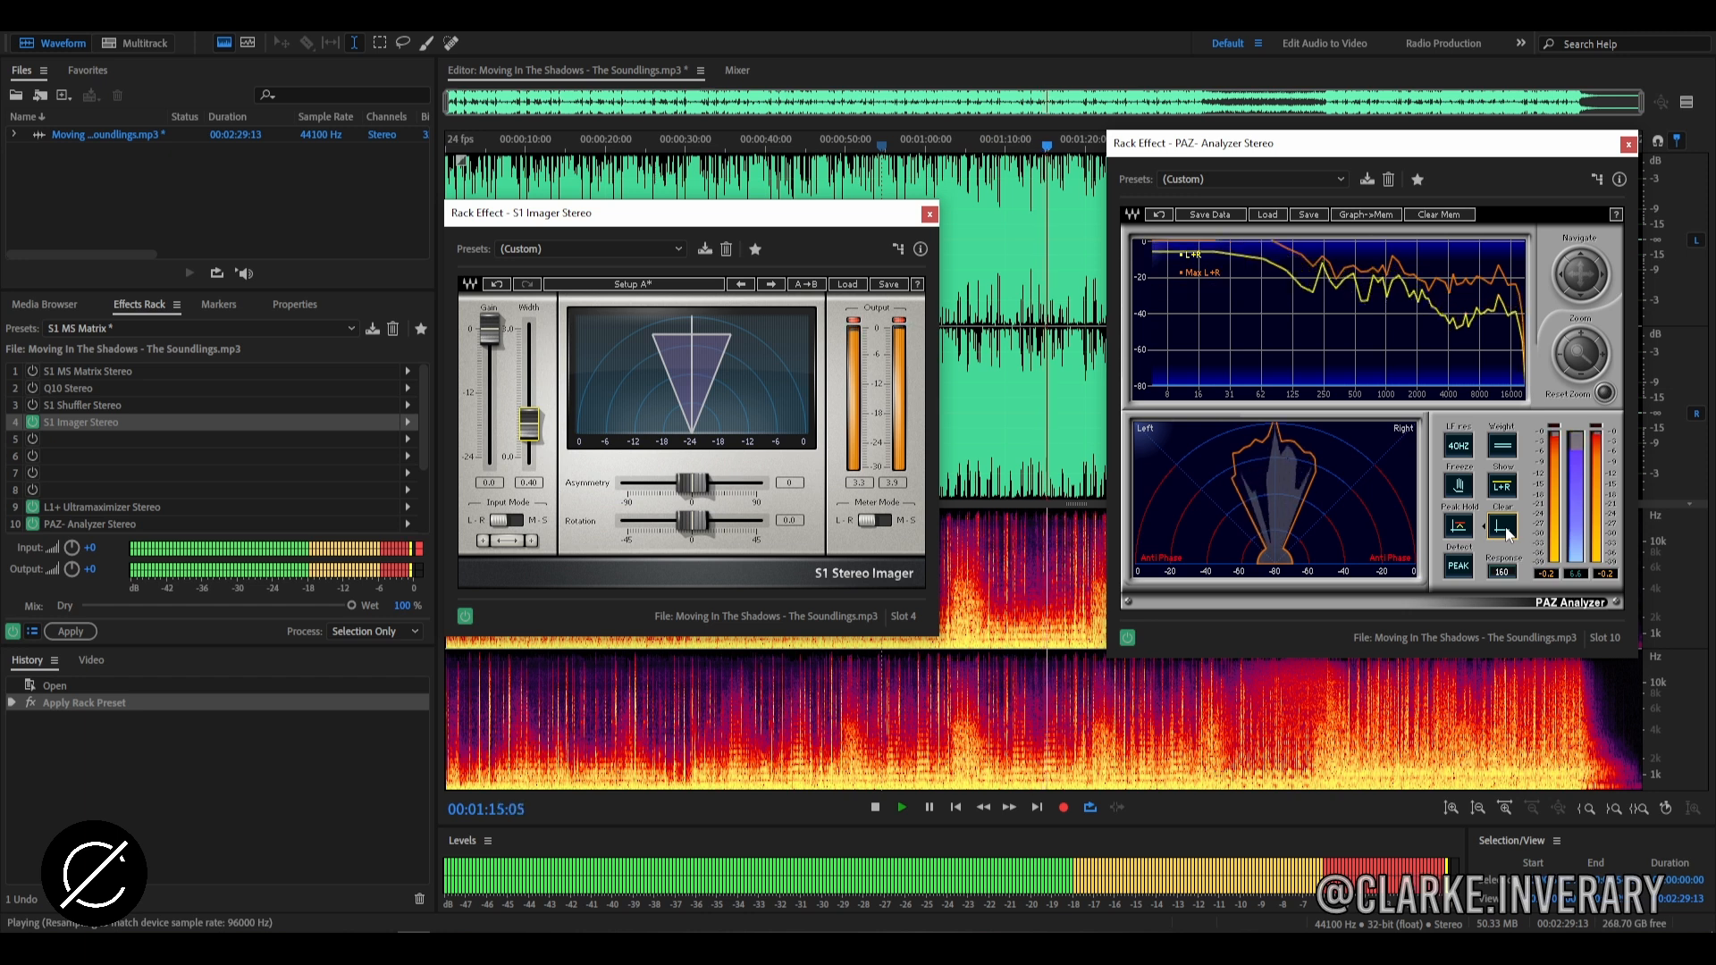
key("space")
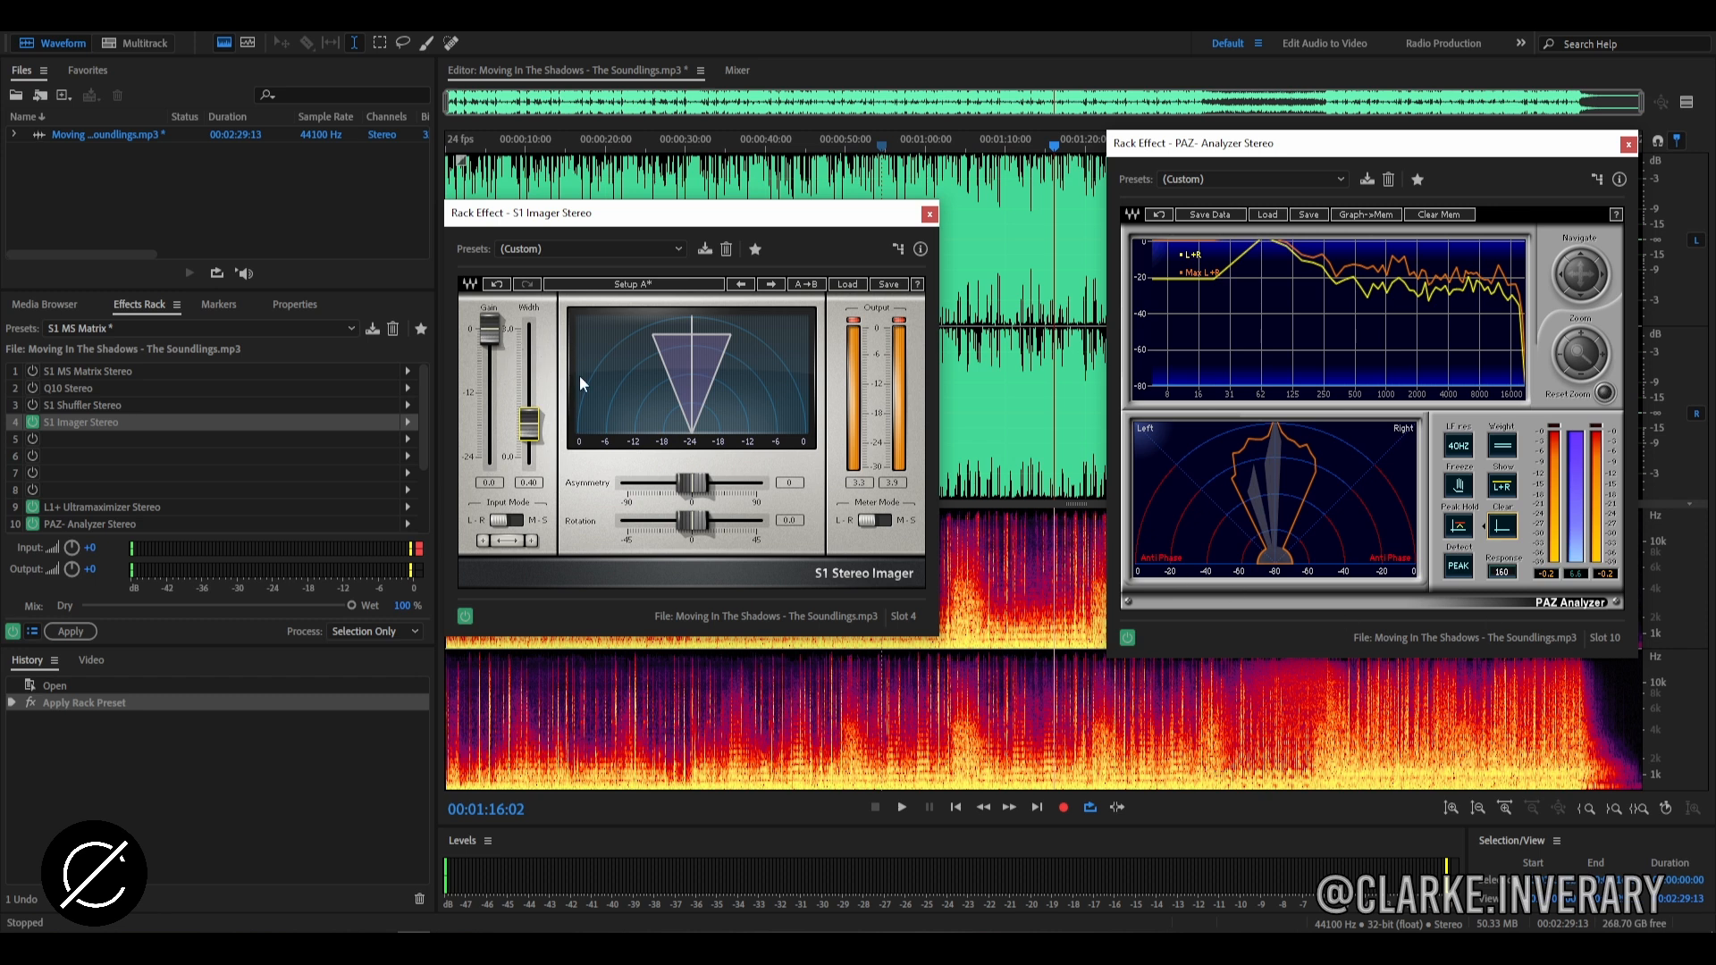
key("space")
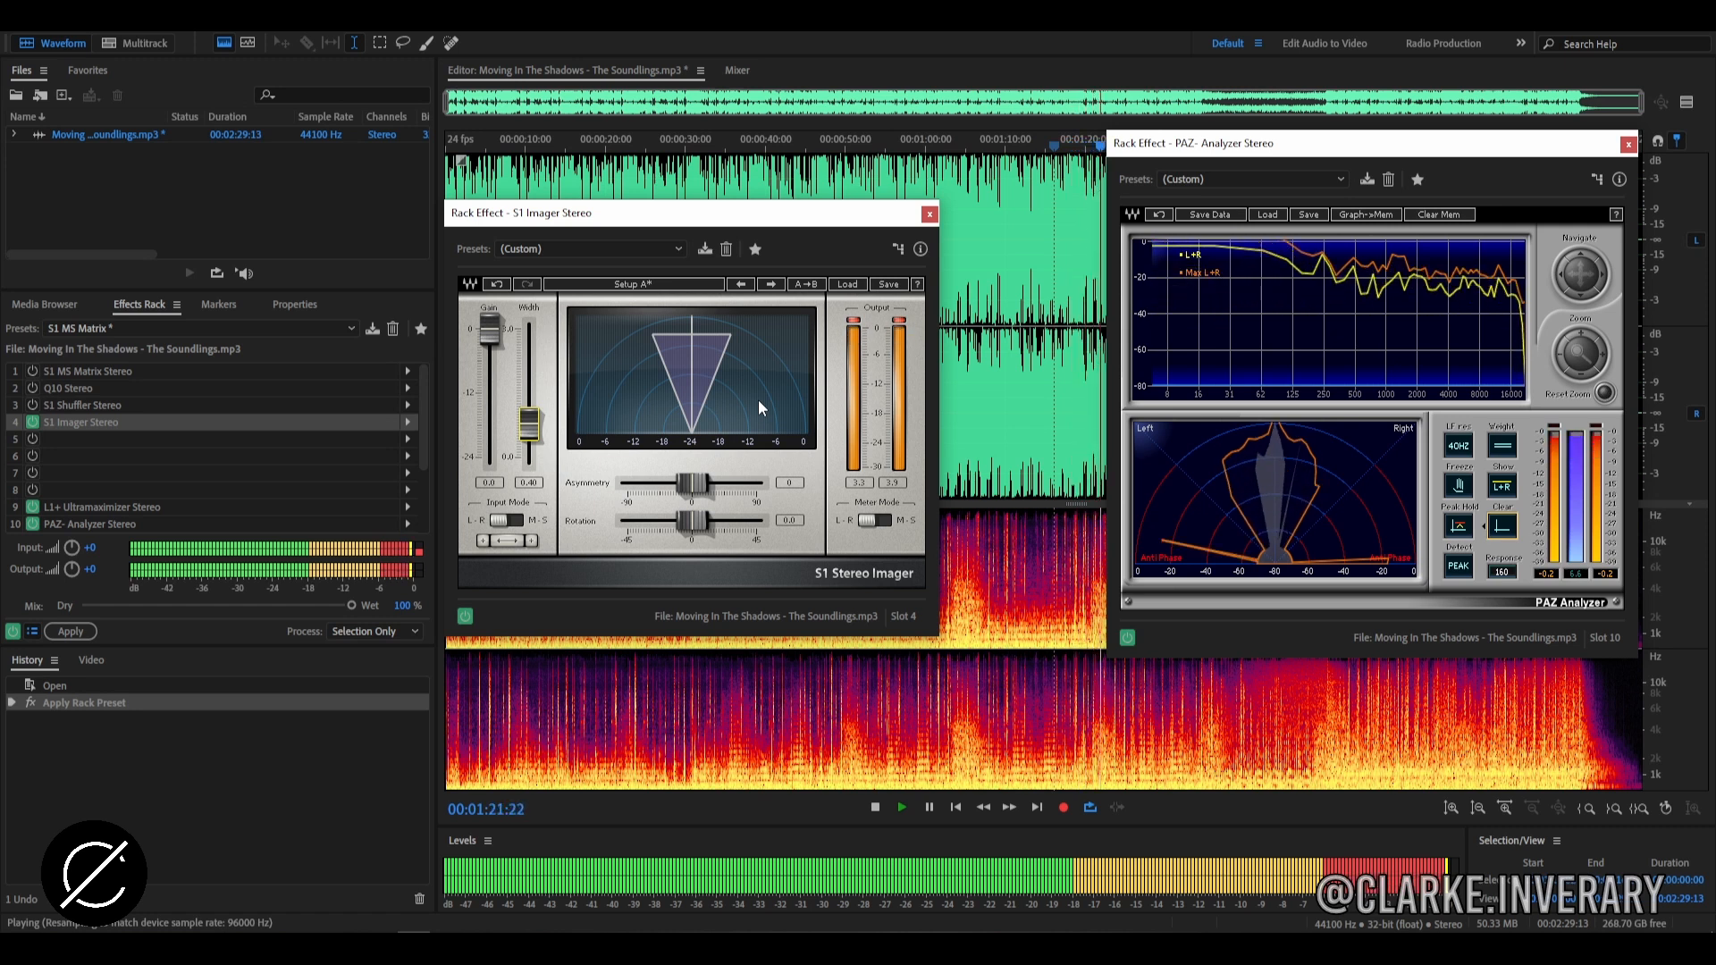
key("space")
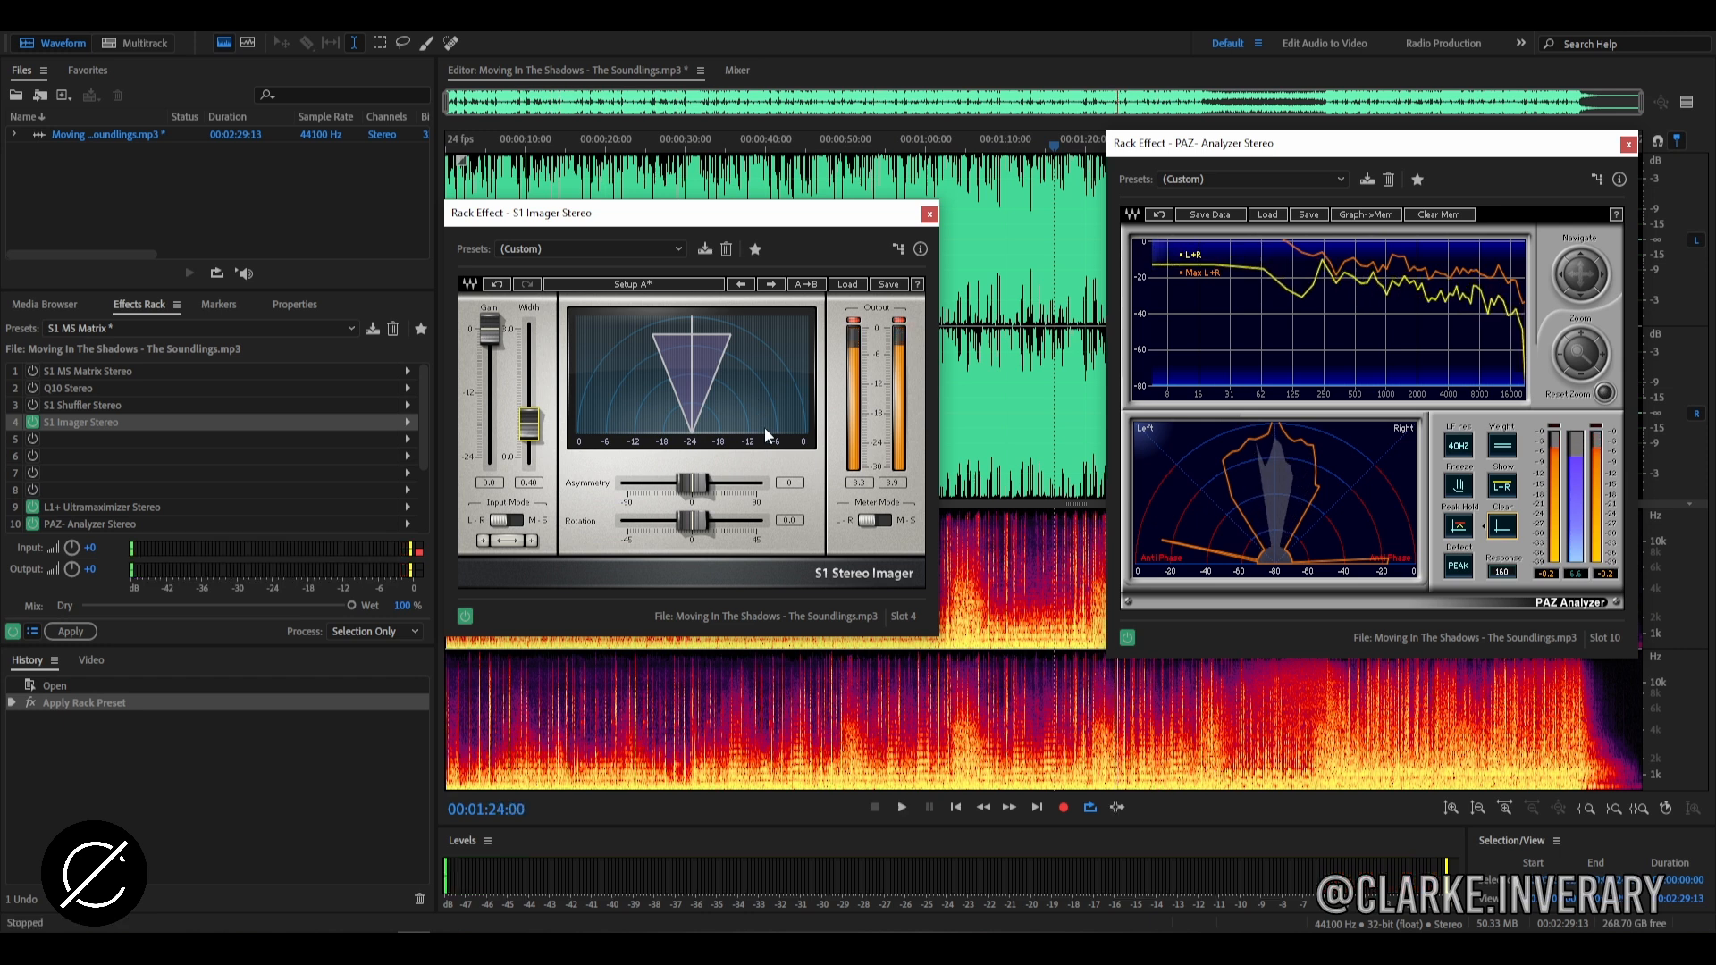
Bypass the S1 Imager and re-enable the S1 Shuffler, Q10 and S1 MS Matrix in the Effects Rack
left_click(32, 423)
left_click(32, 406)
left_click(33, 389)
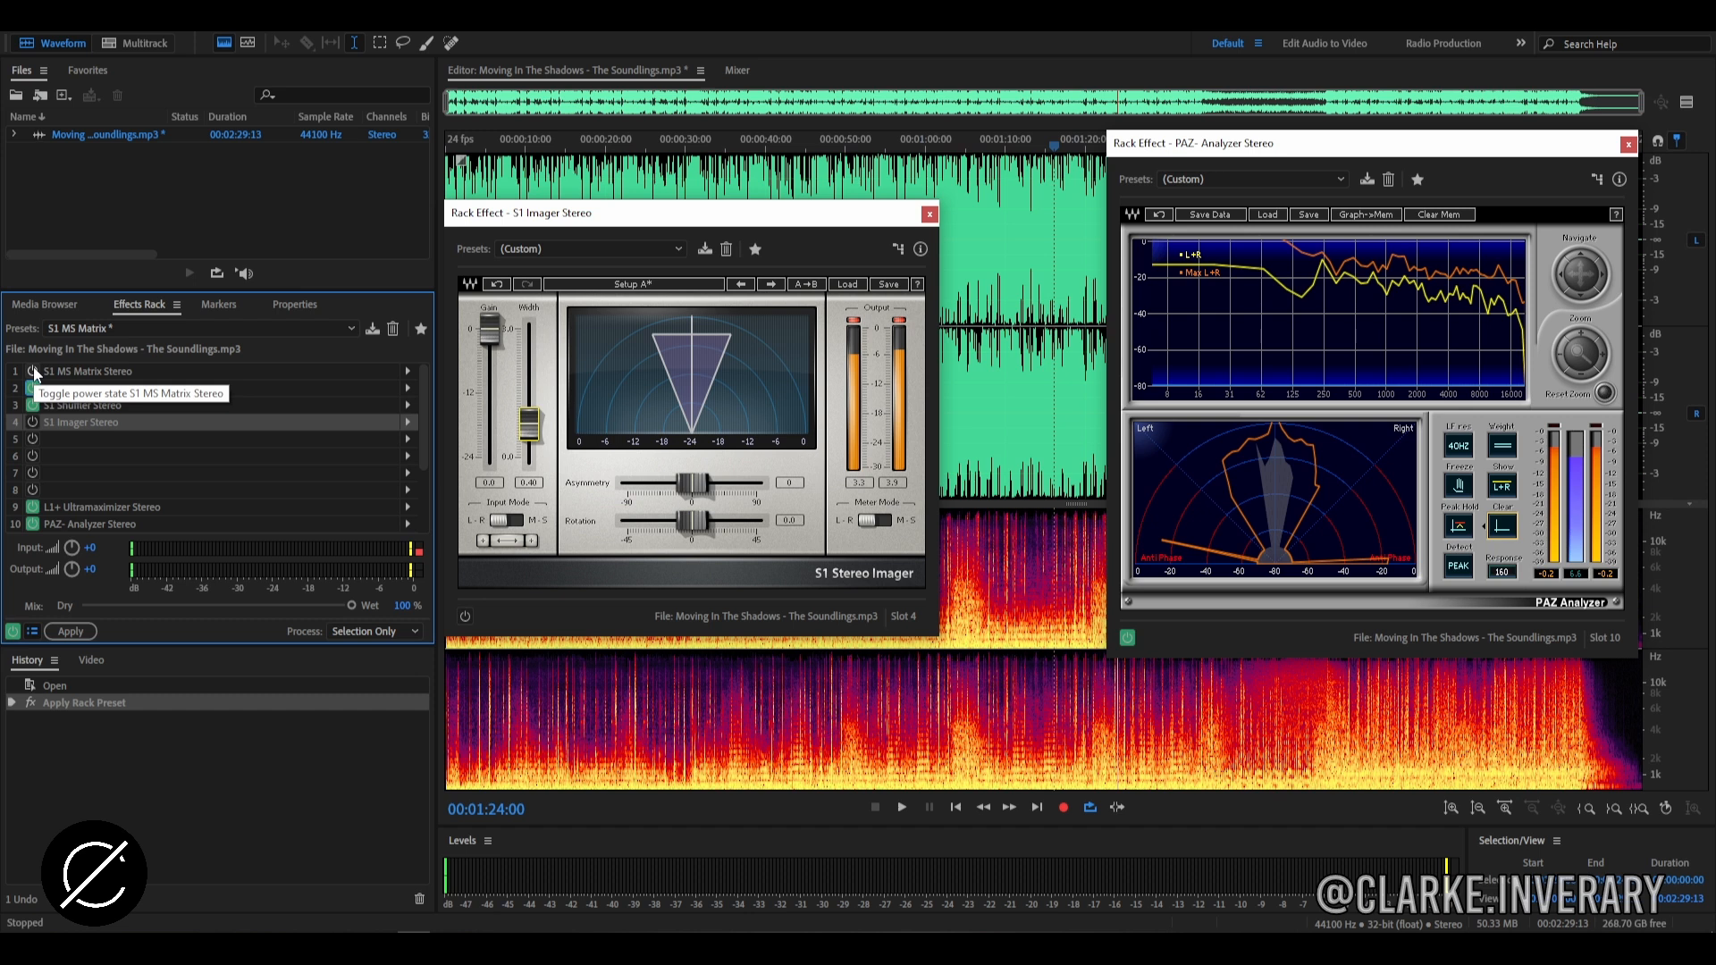
left_click(32, 371)
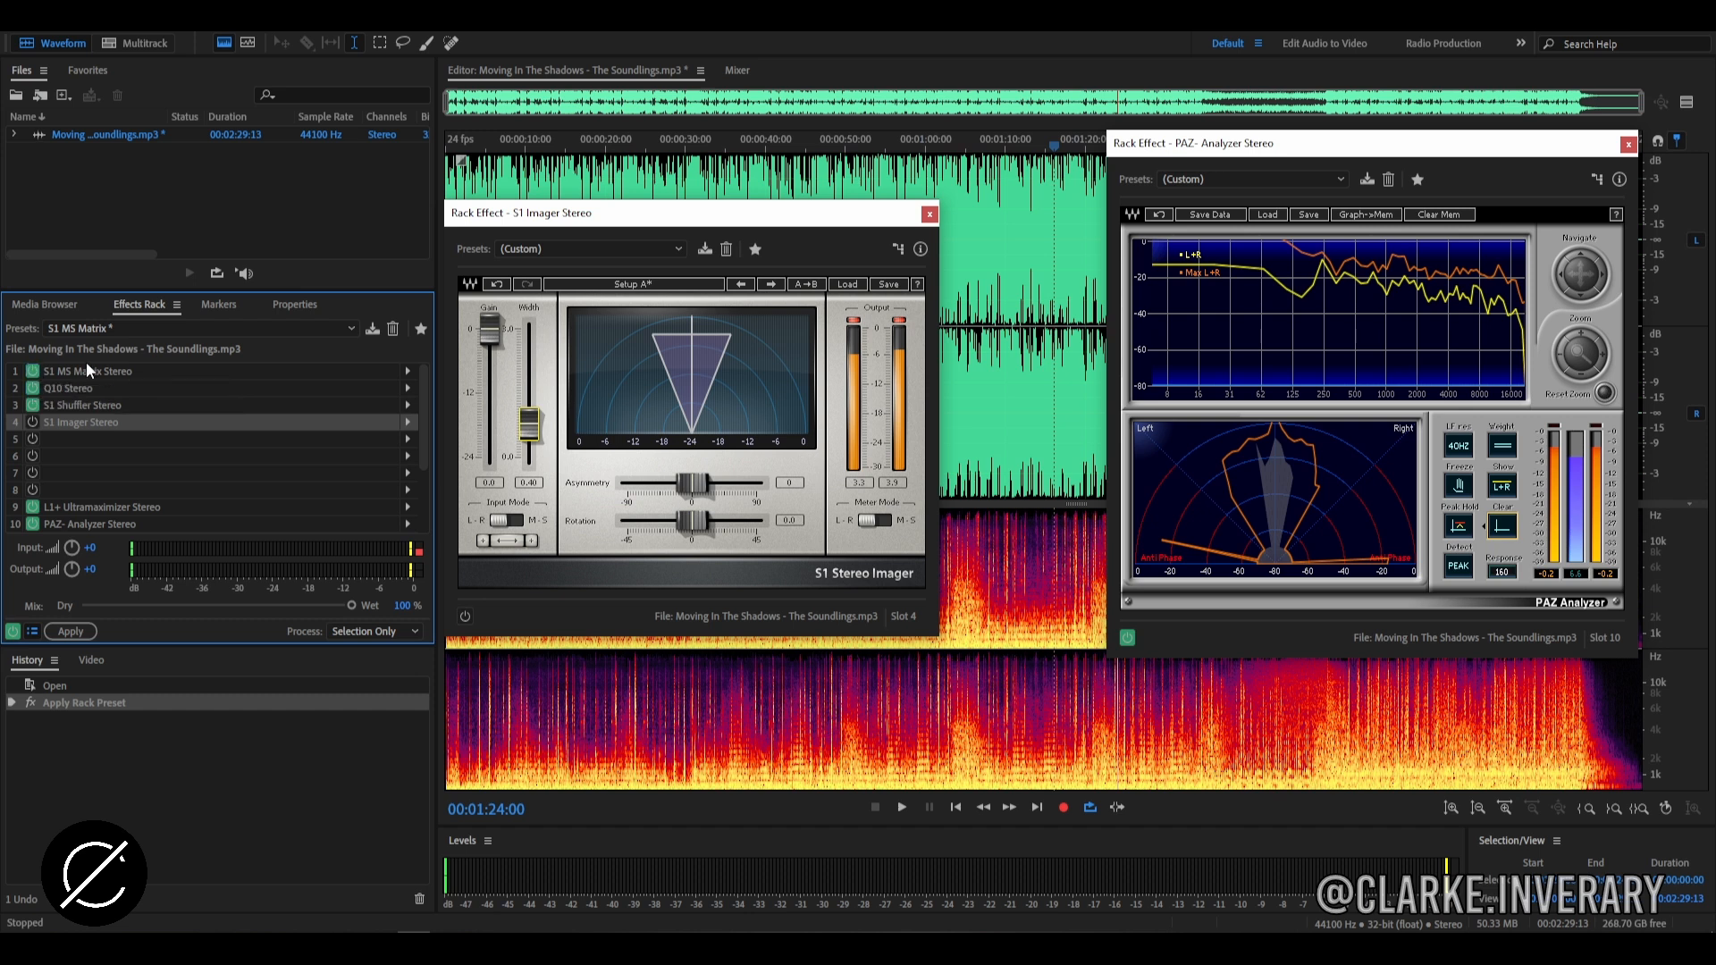
Close the S1 Imager window and arrange the S1 MS Matrix and Q10 windows side by side over the editor
double_click(89, 370)
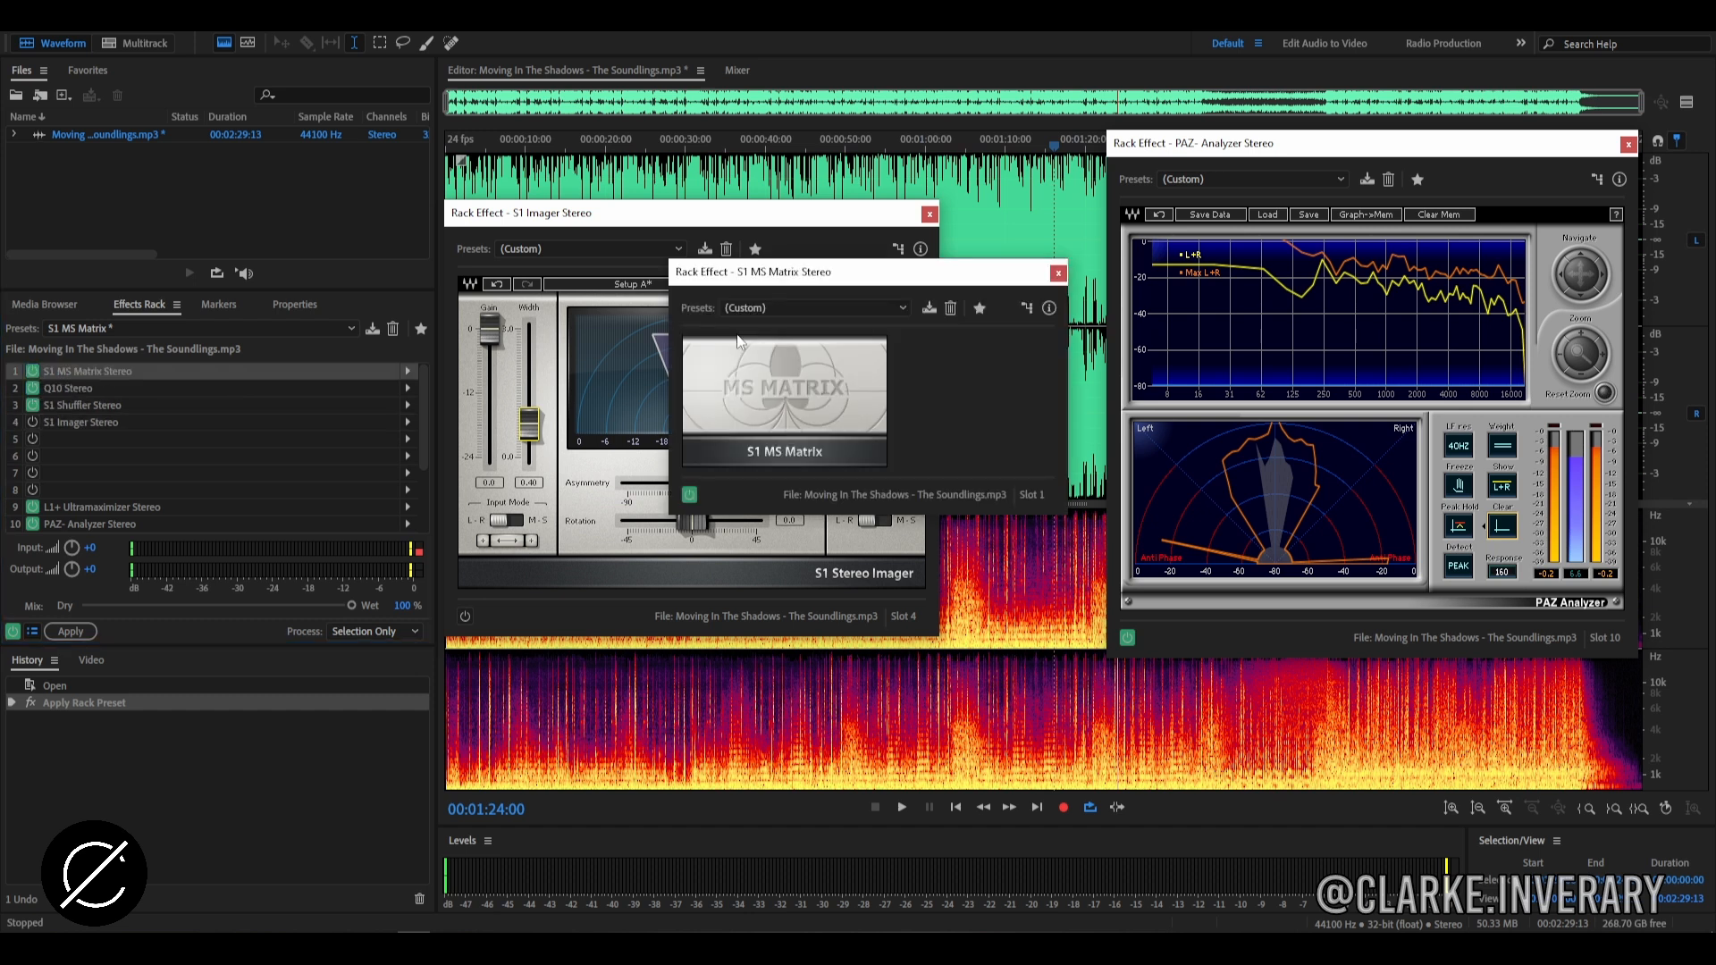
left_click(930, 215)
left_click_drag(953, 275, 867, 224)
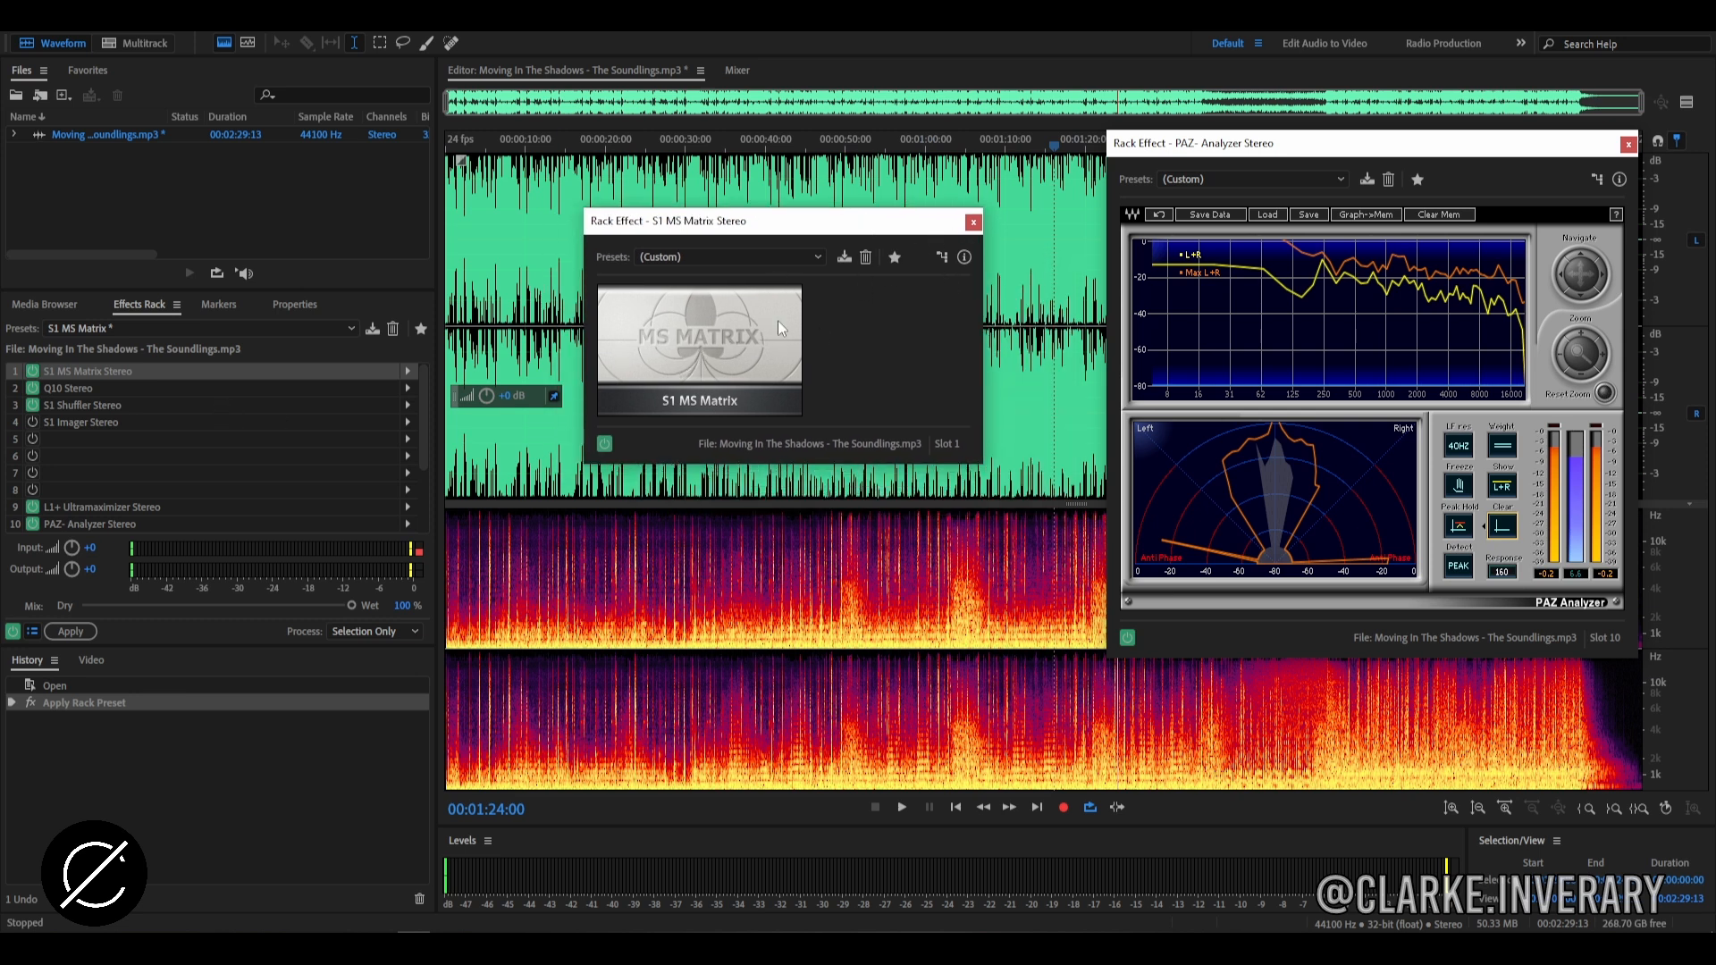
left_click_drag(901, 236, 948, 225)
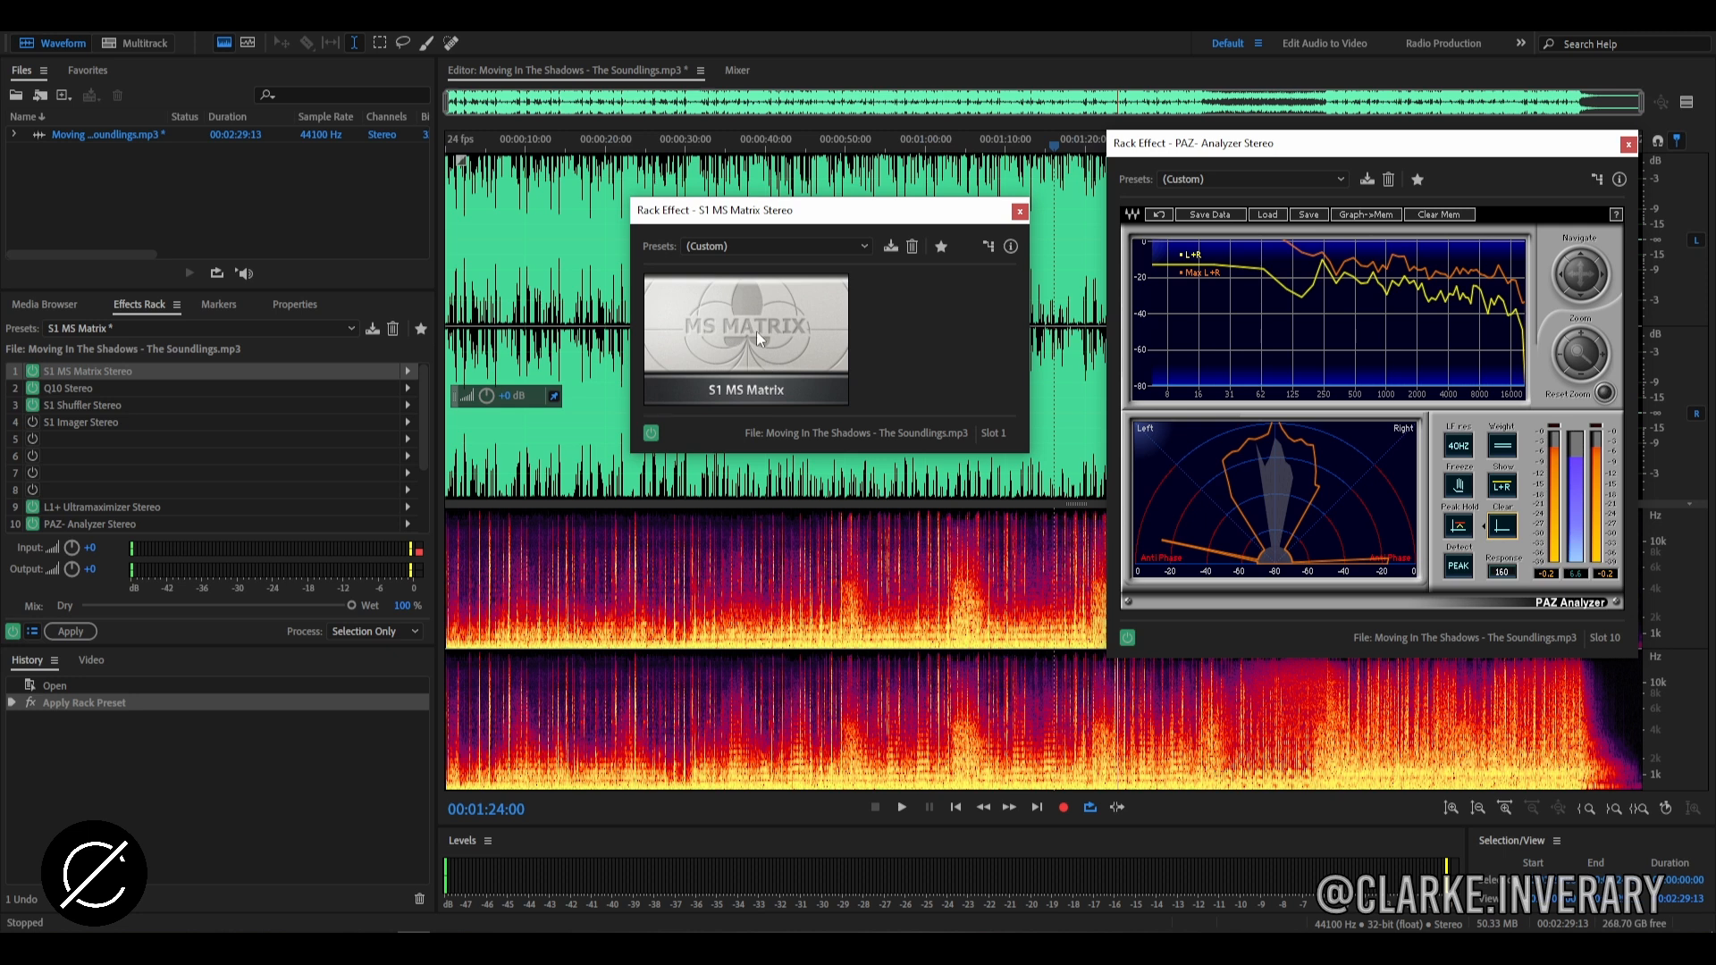
double_click(87, 388)
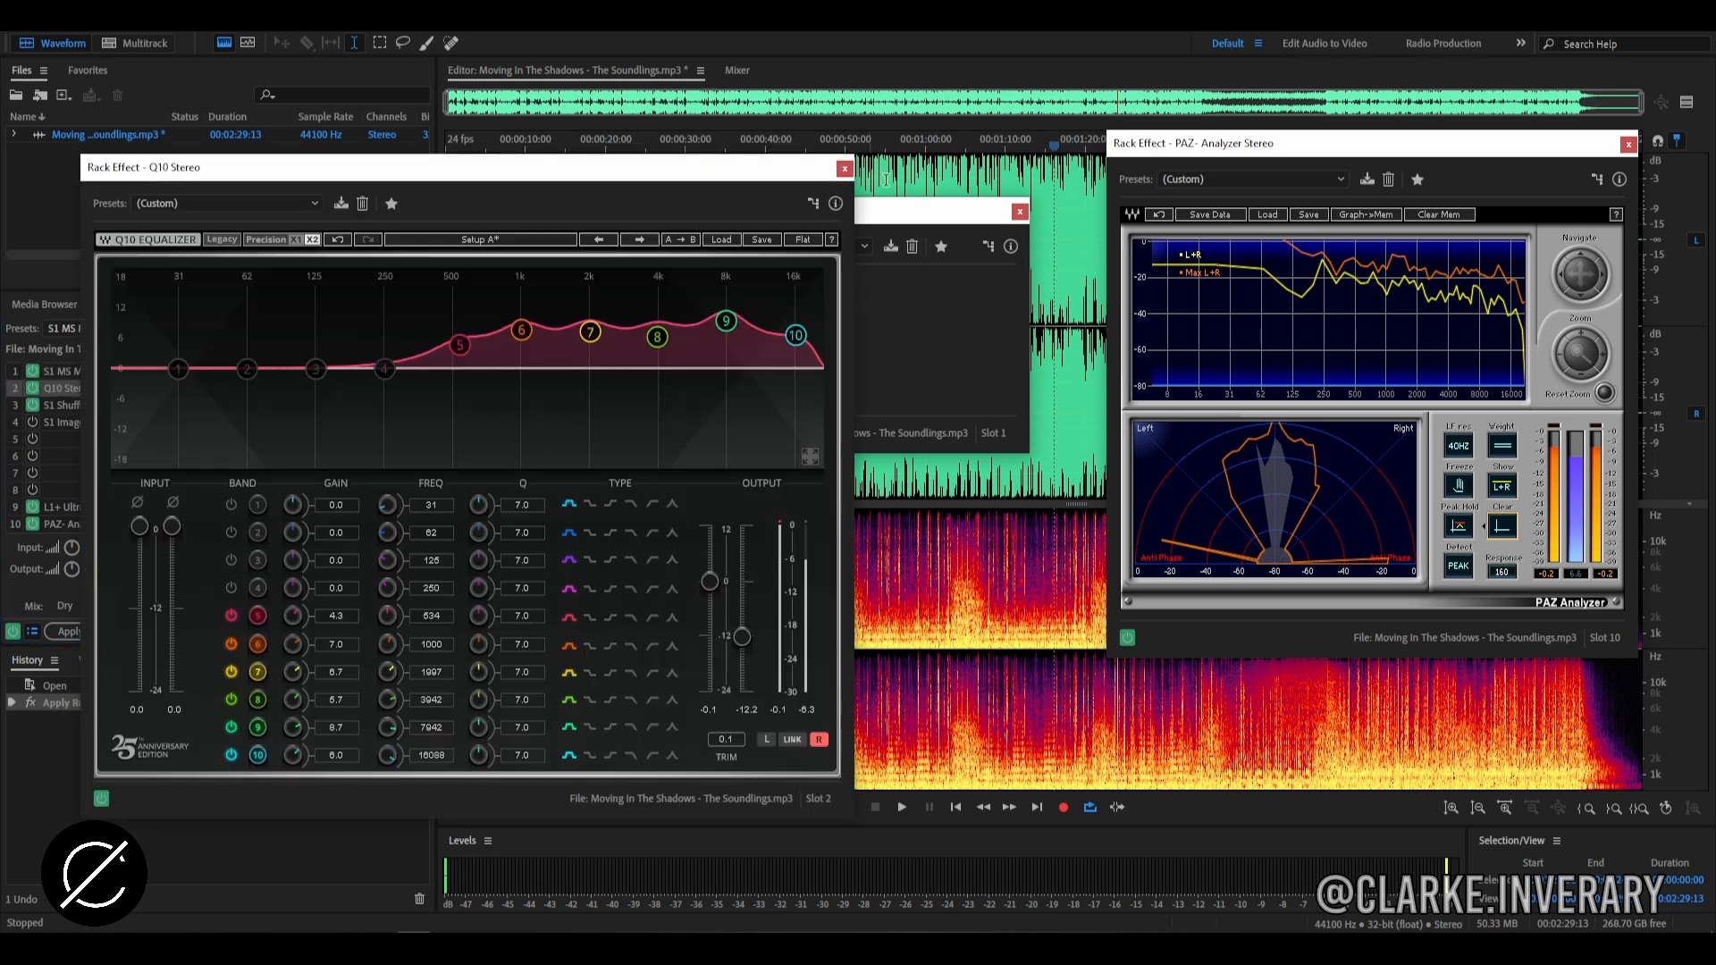
left_click_drag(781, 178, 1511, 152)
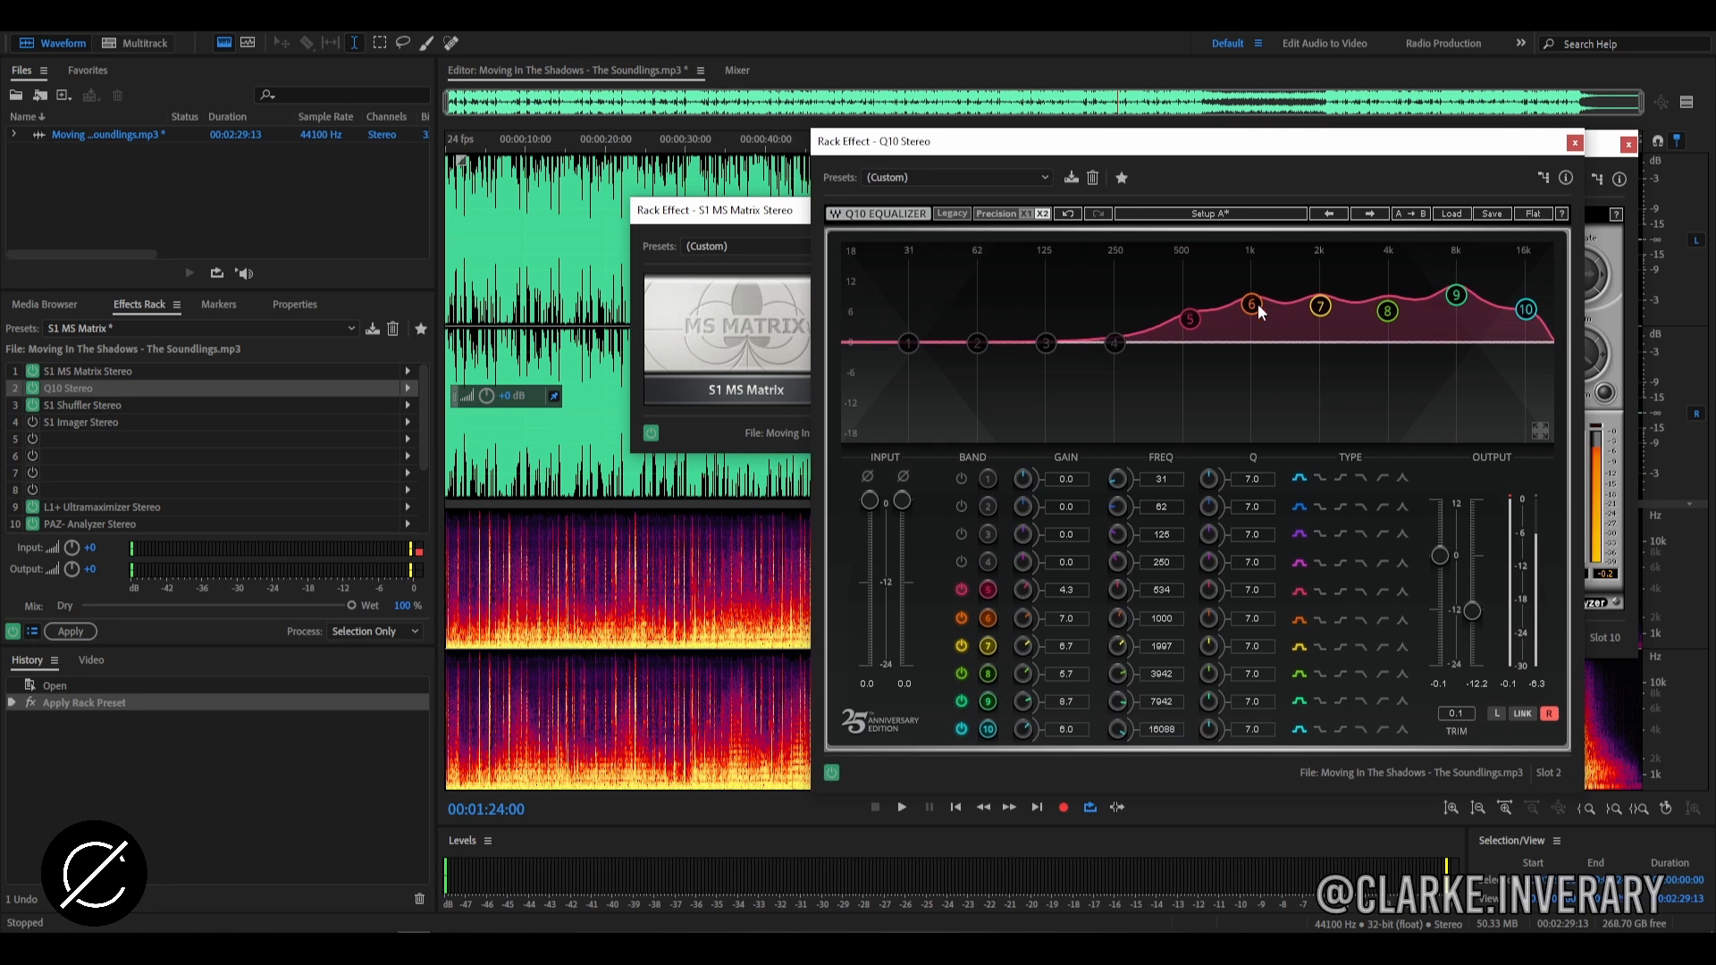
Move the S1 MS Matrix window clear of the Q10, and close both plugin windows
left_click_drag(729, 219, 554, 241)
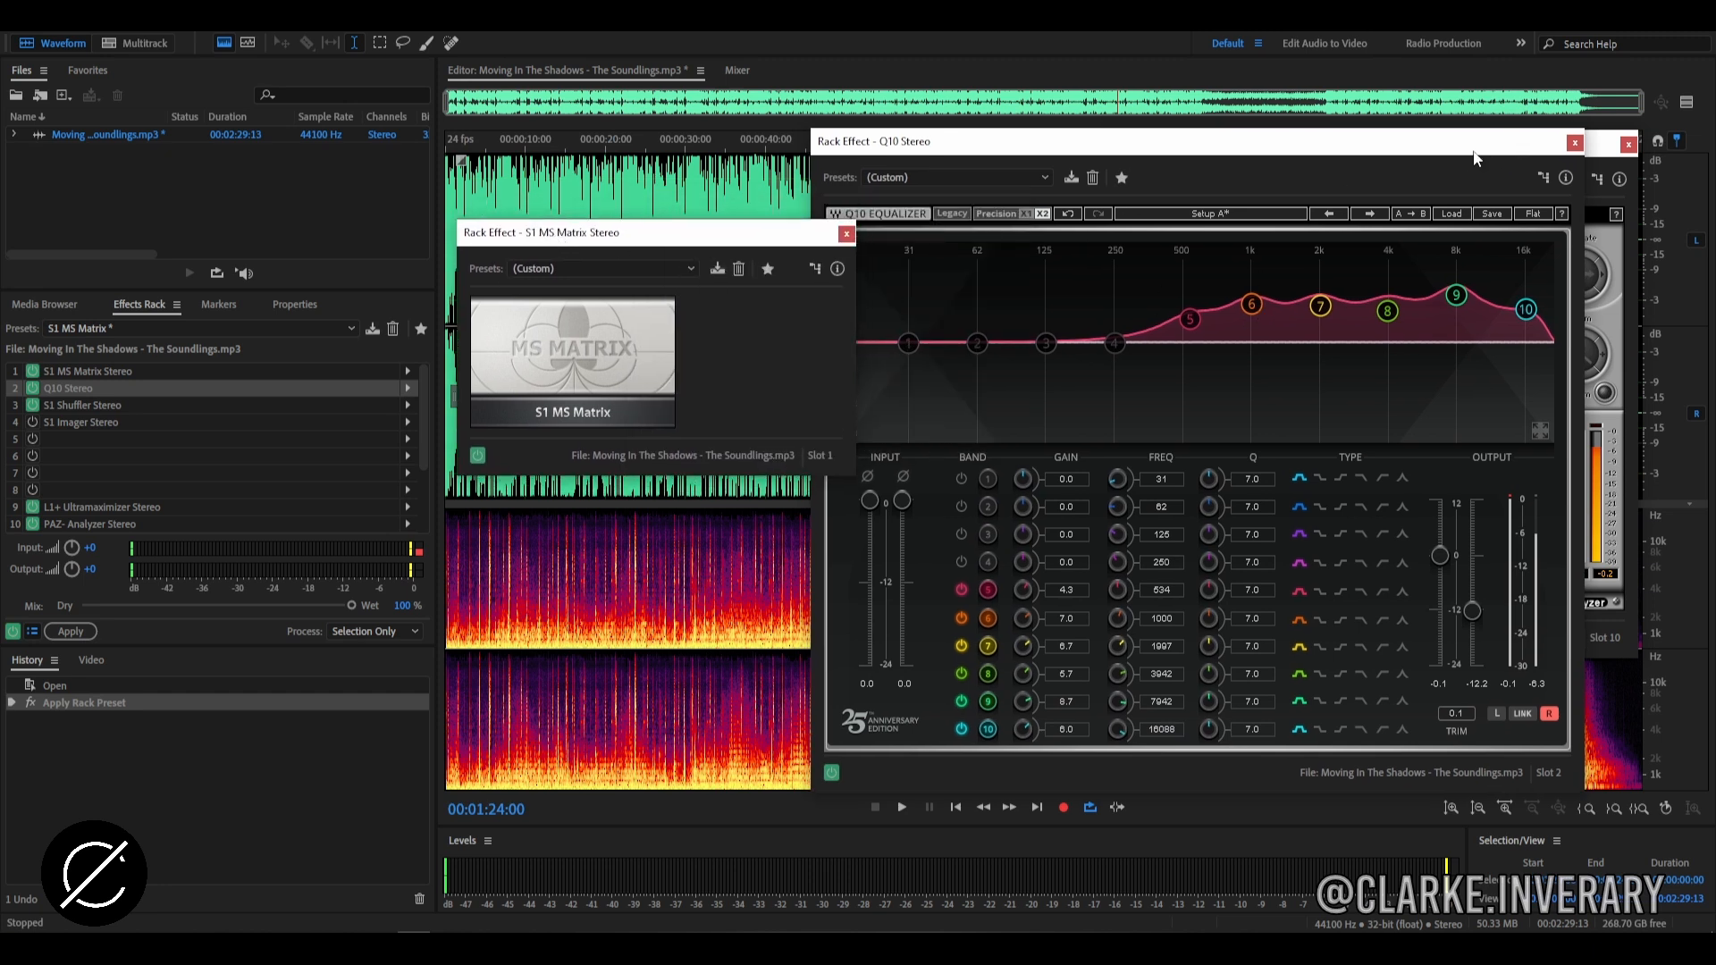
left_click(1575, 143)
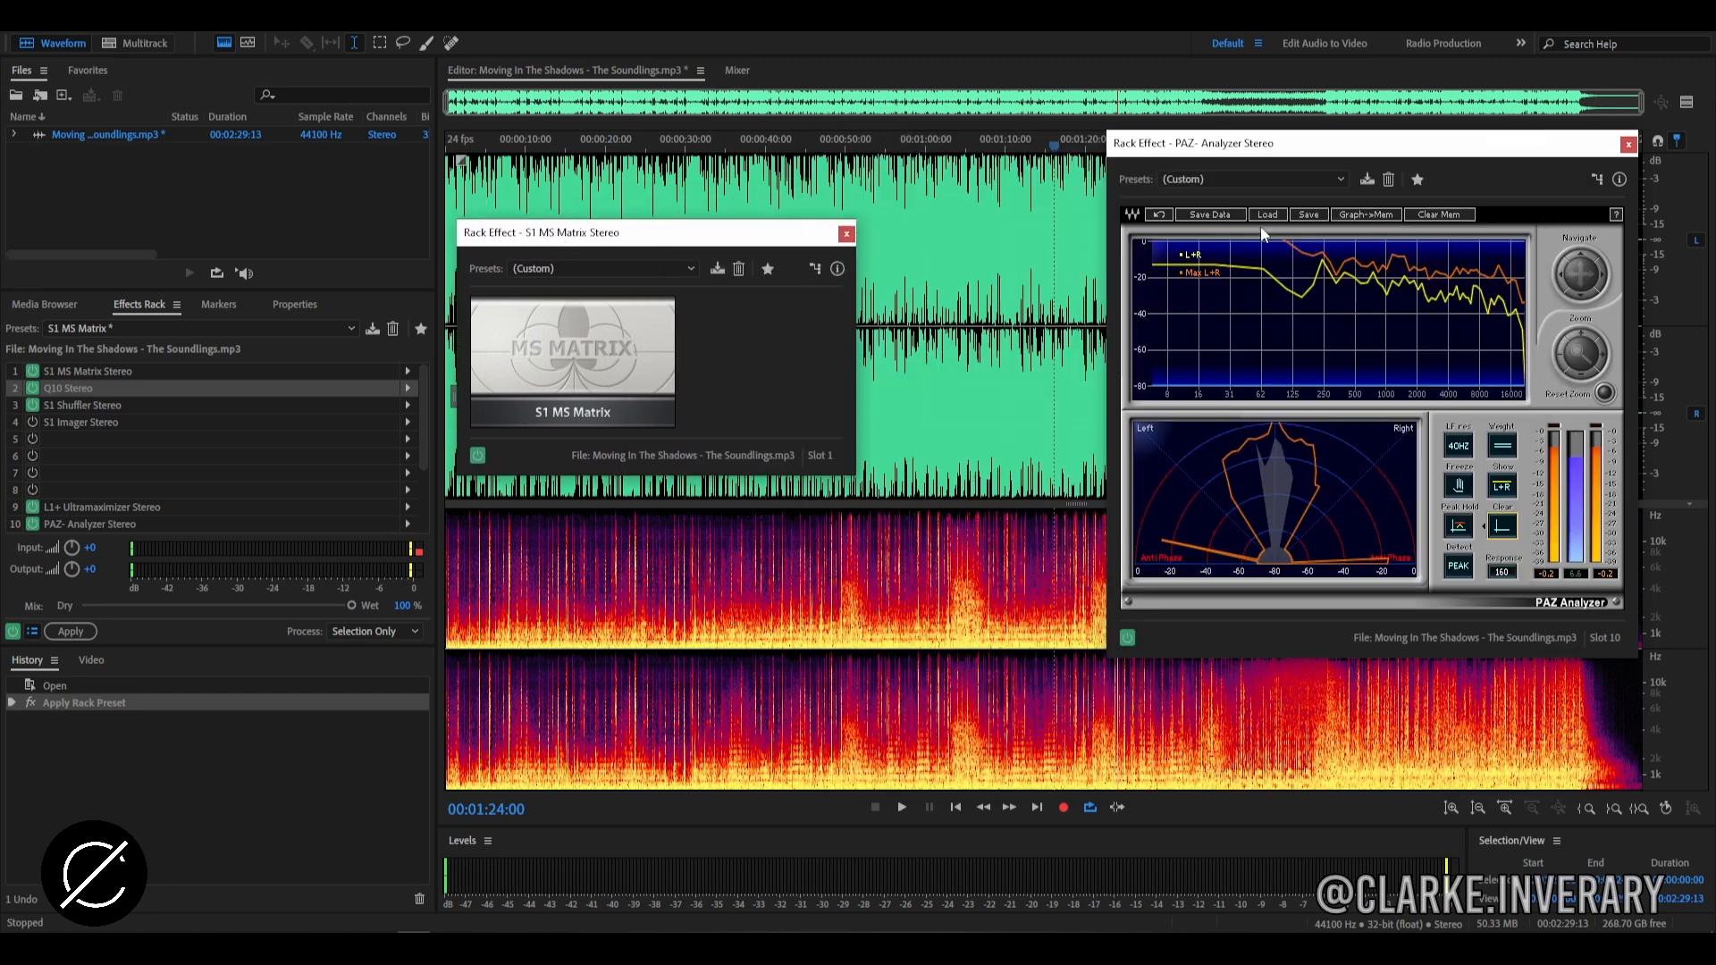
left_click(847, 234)
Review the S1 Shuffler and S1 MS Matrix plugin windows one after the other, closing each
double_click(127, 404)
left_click_drag(1077, 437, 1027, 234)
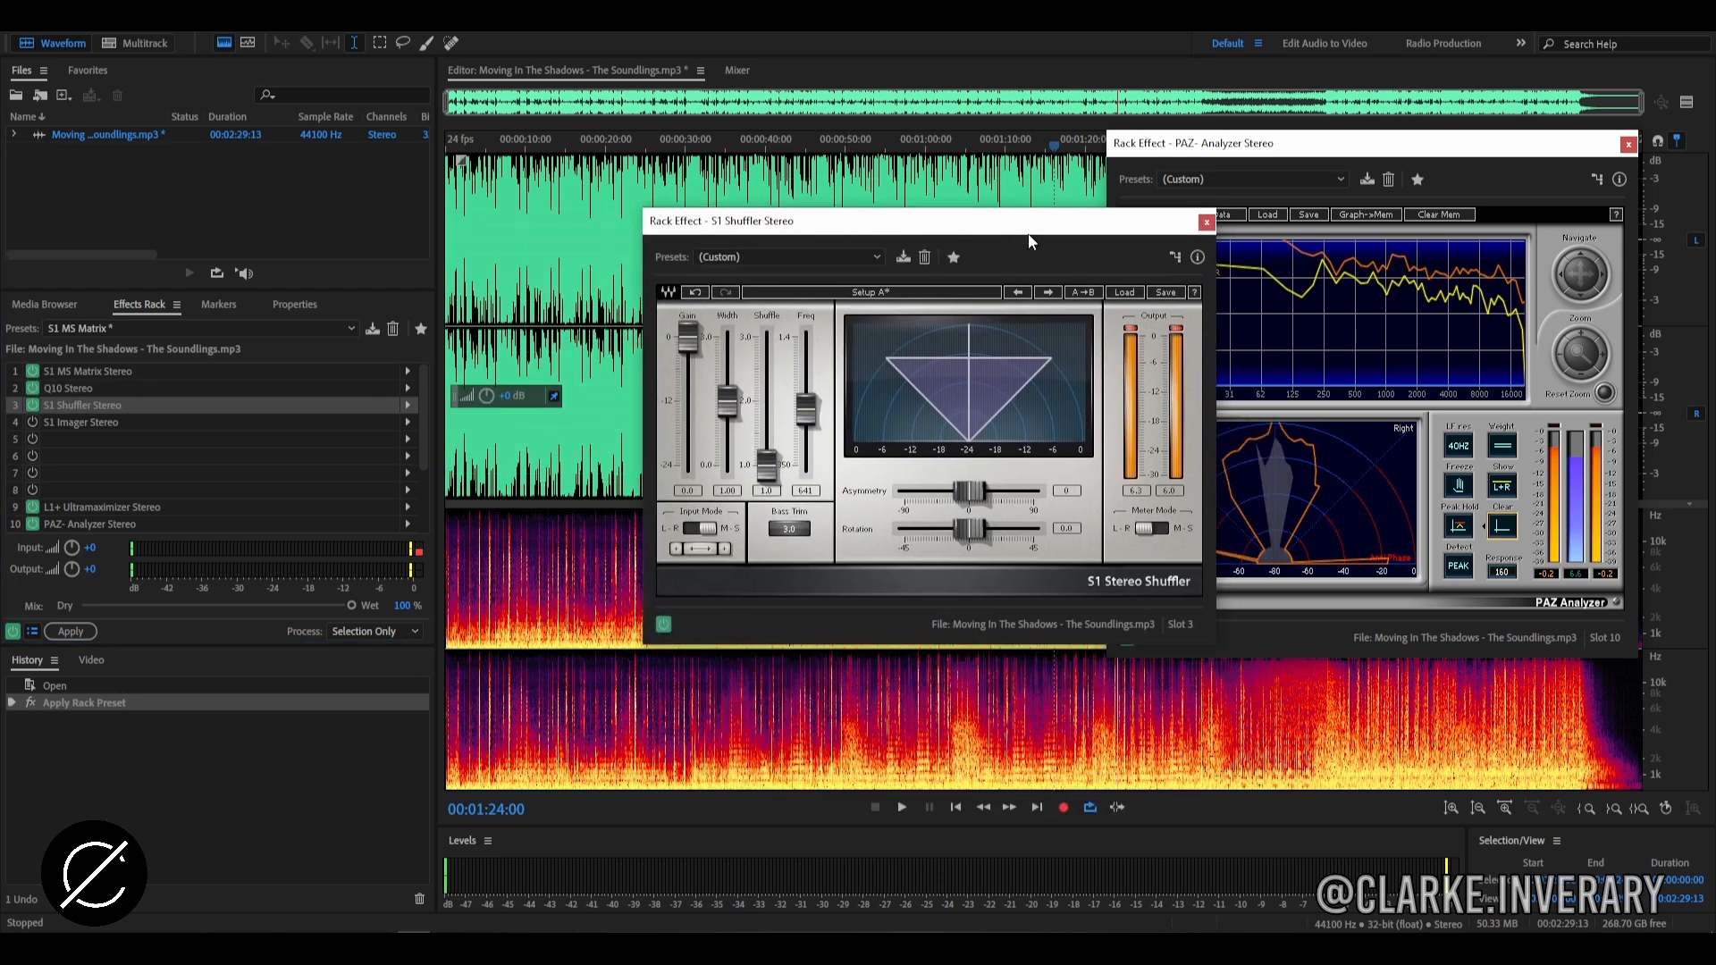
left_click(1206, 223)
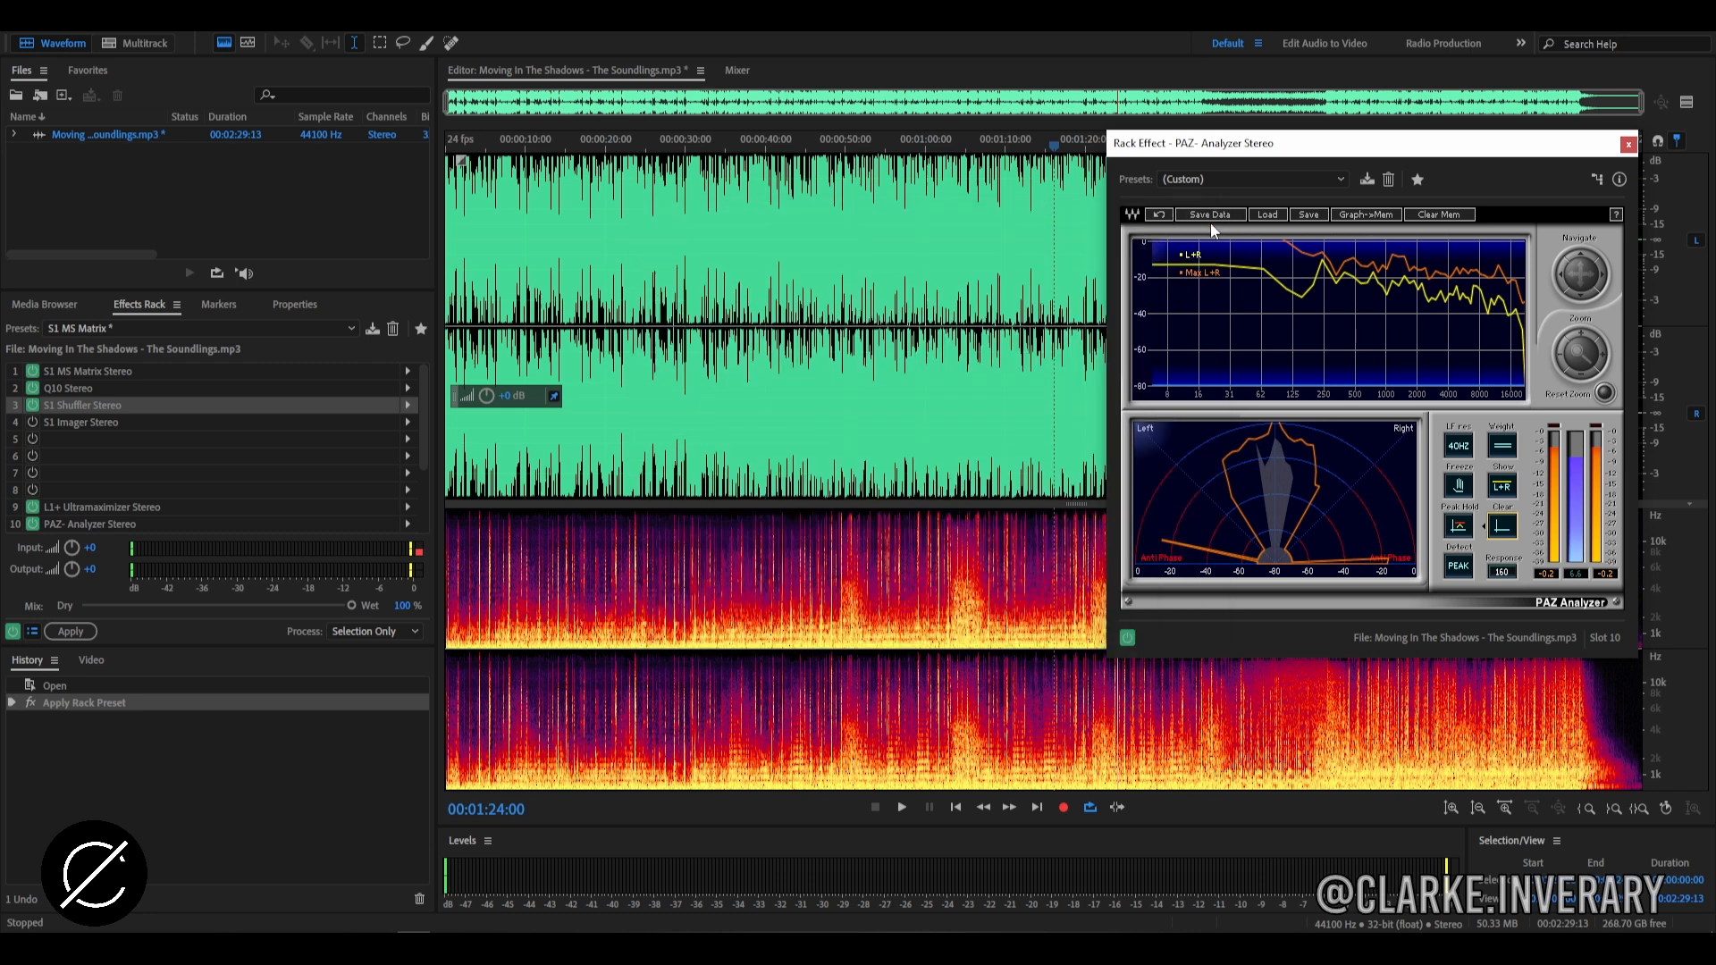
double_click(125, 372)
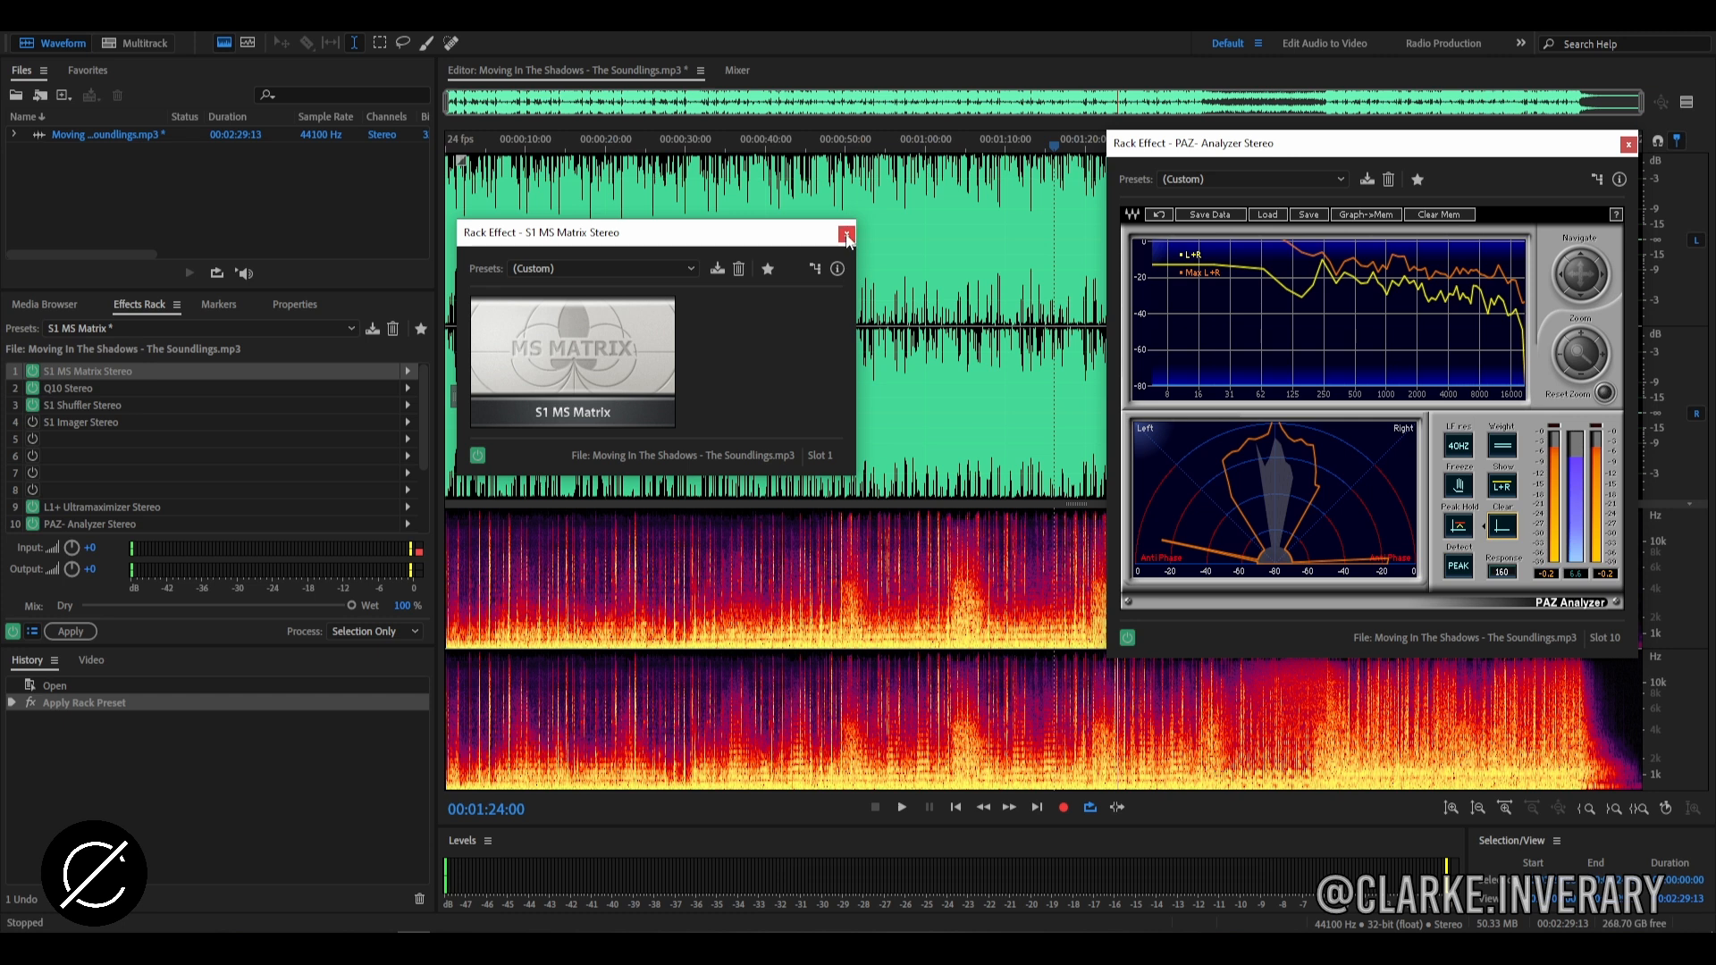
left_click(845, 235)
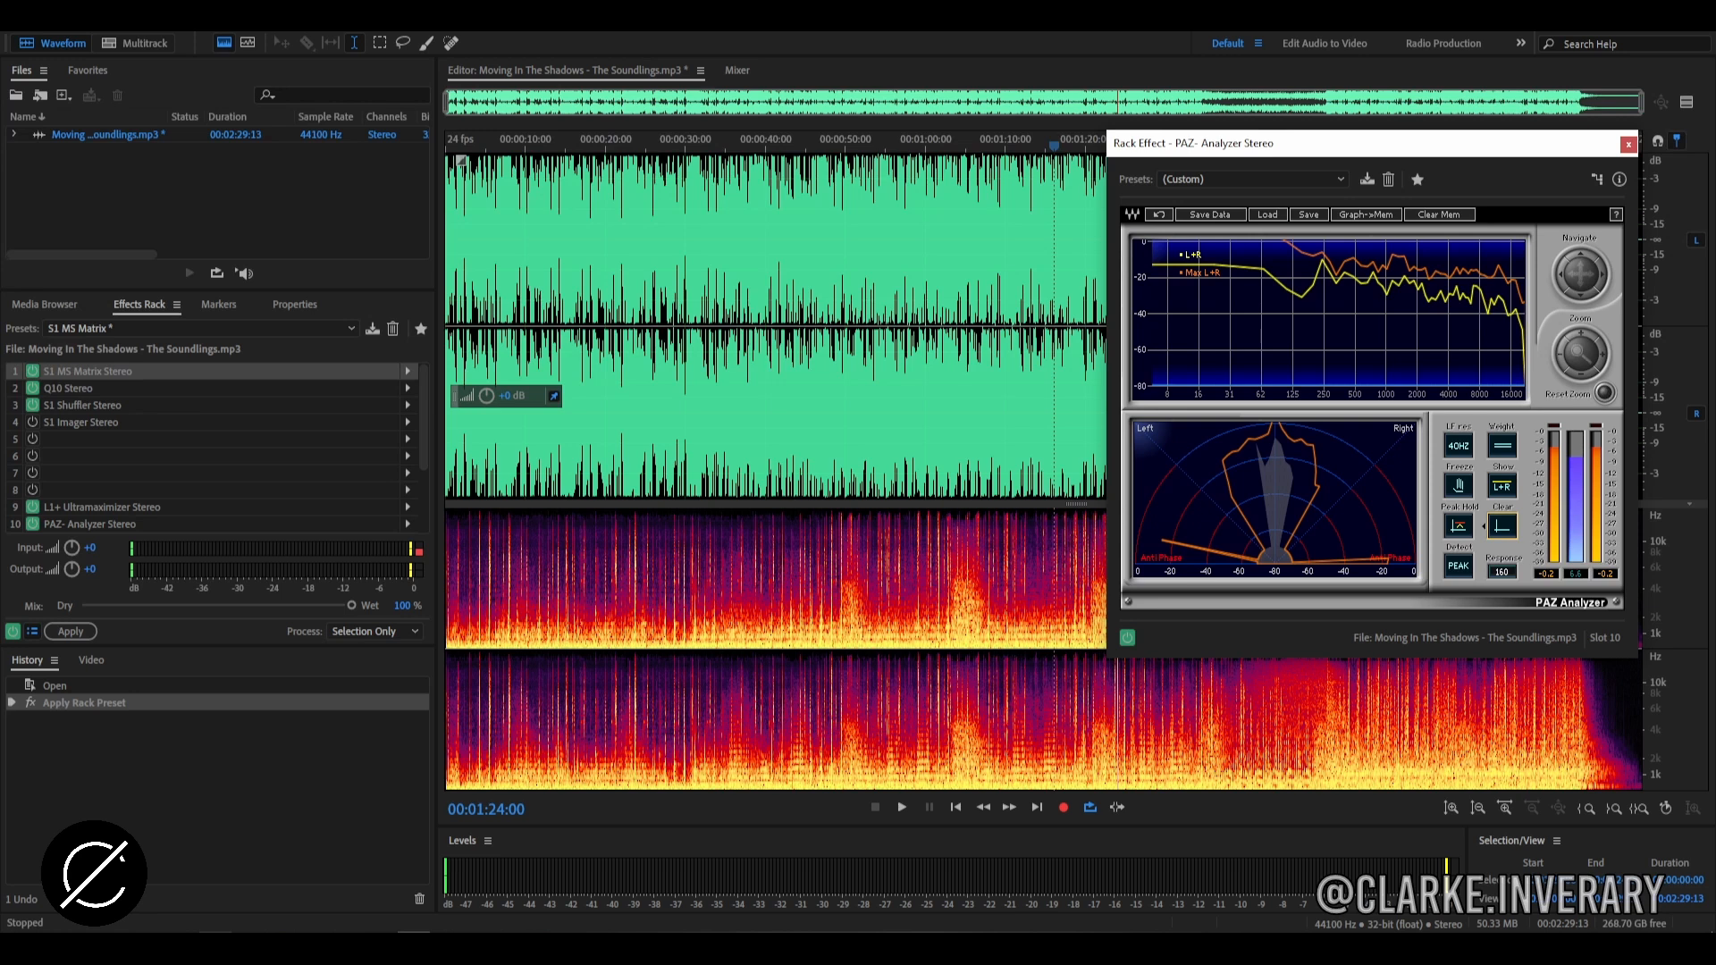
Start playback and open the S1 MS Matrix window, placing it above the waveform clear of the PAZ Analyzer
left_click(903, 808)
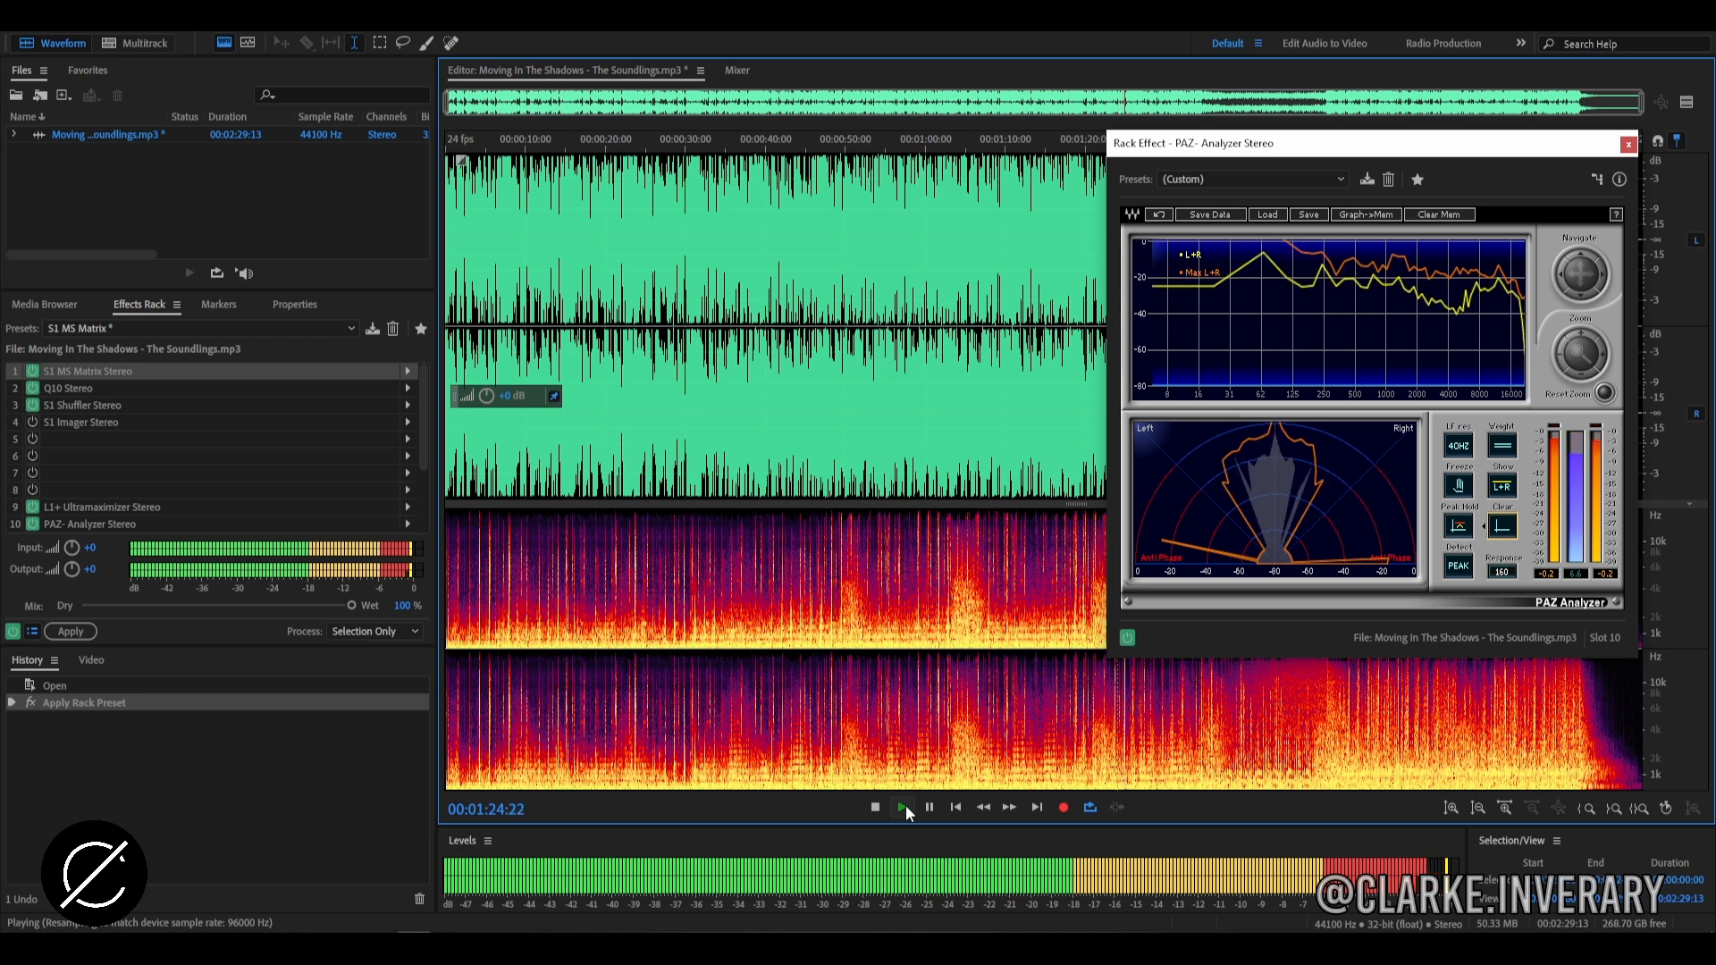
double_click(131, 368)
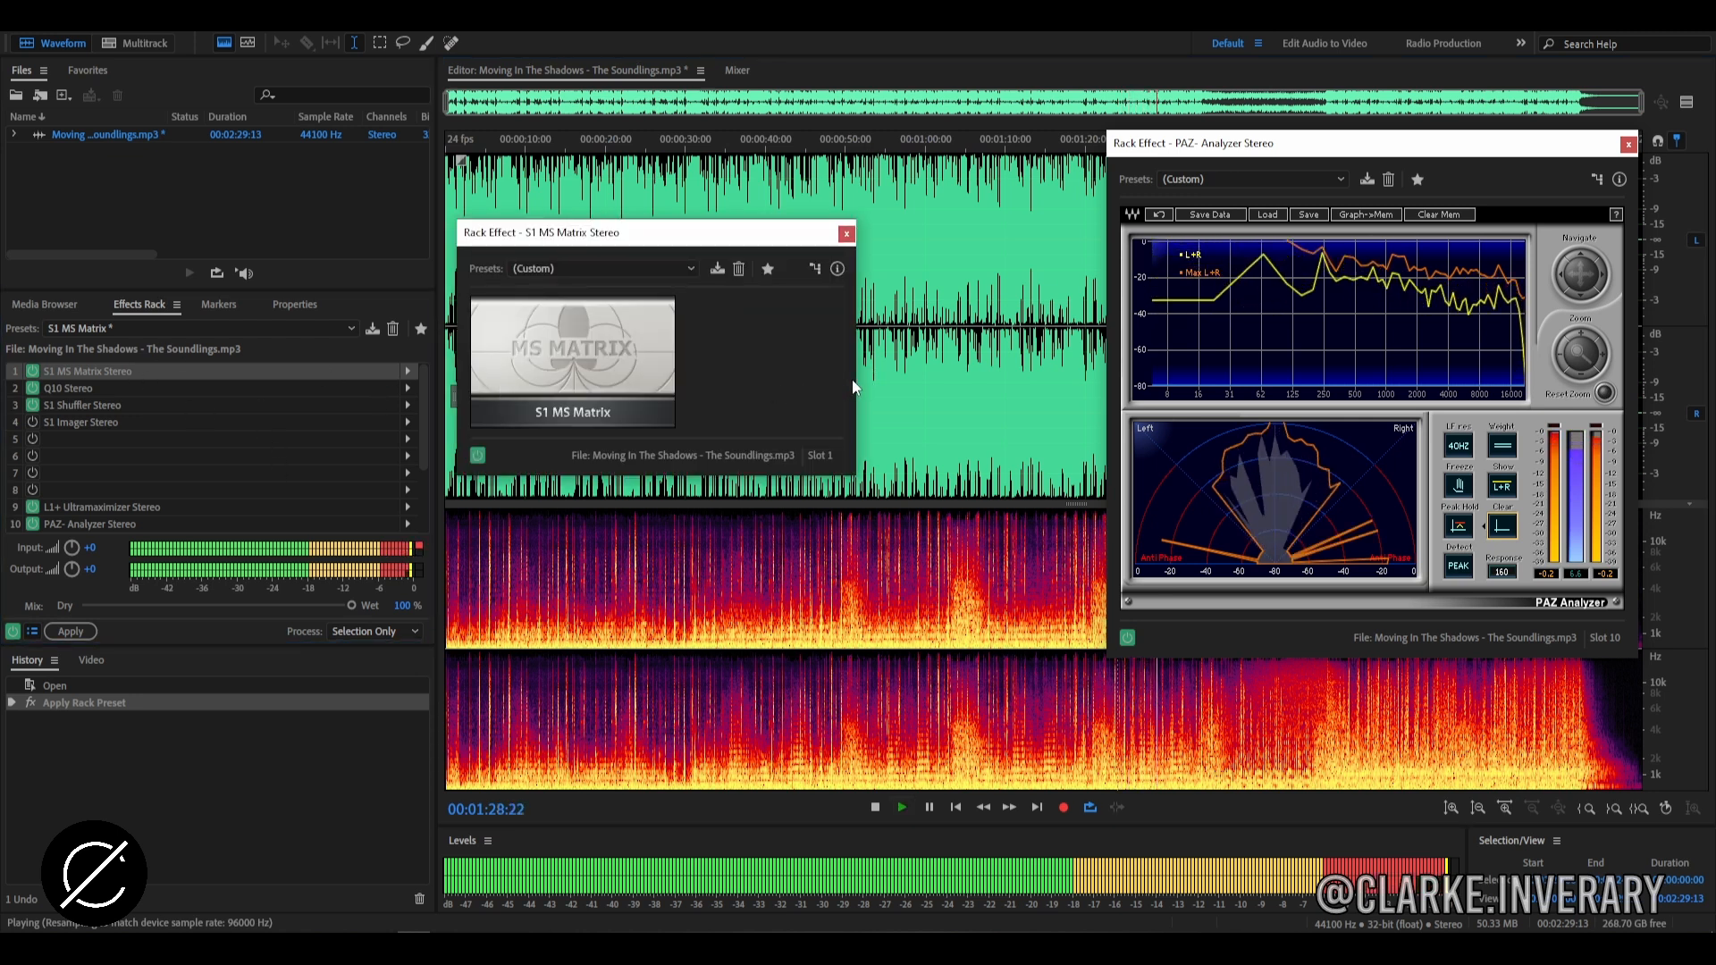
left_click_drag(610, 238, 782, 116)
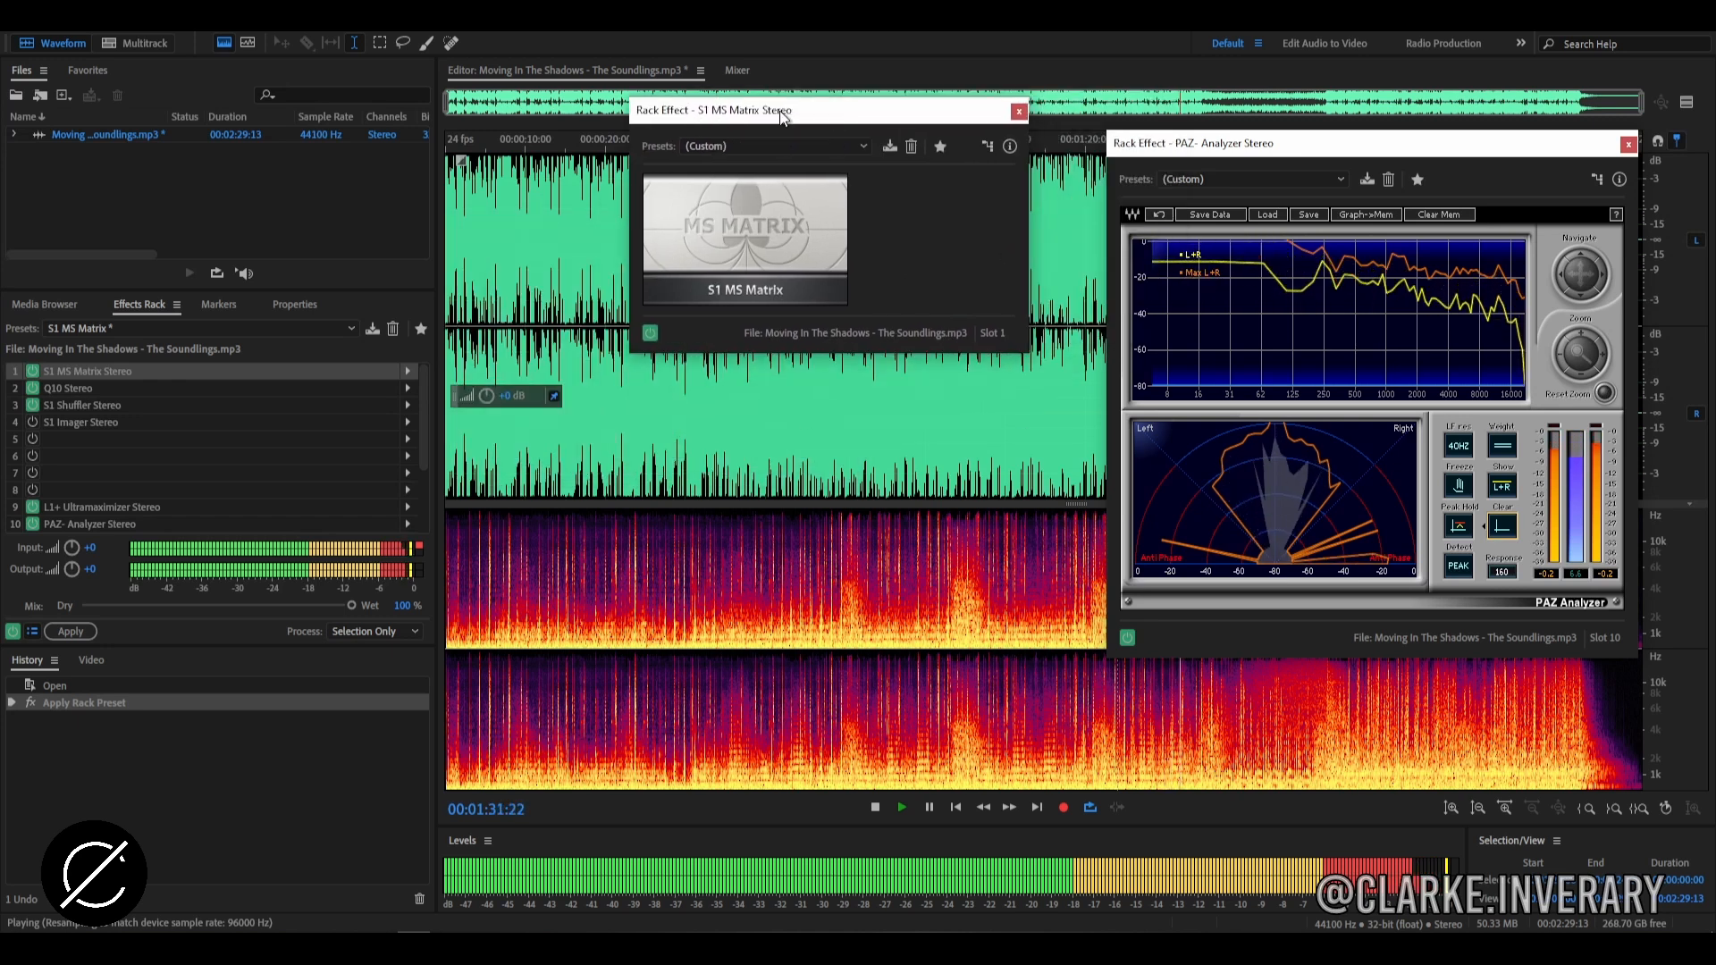
Open the Q10 window and bypass and re-enable the Q10 in the Effects Rack to compare the sound
double_click(93, 387)
left_click_drag(1307, 152, 1044, 177)
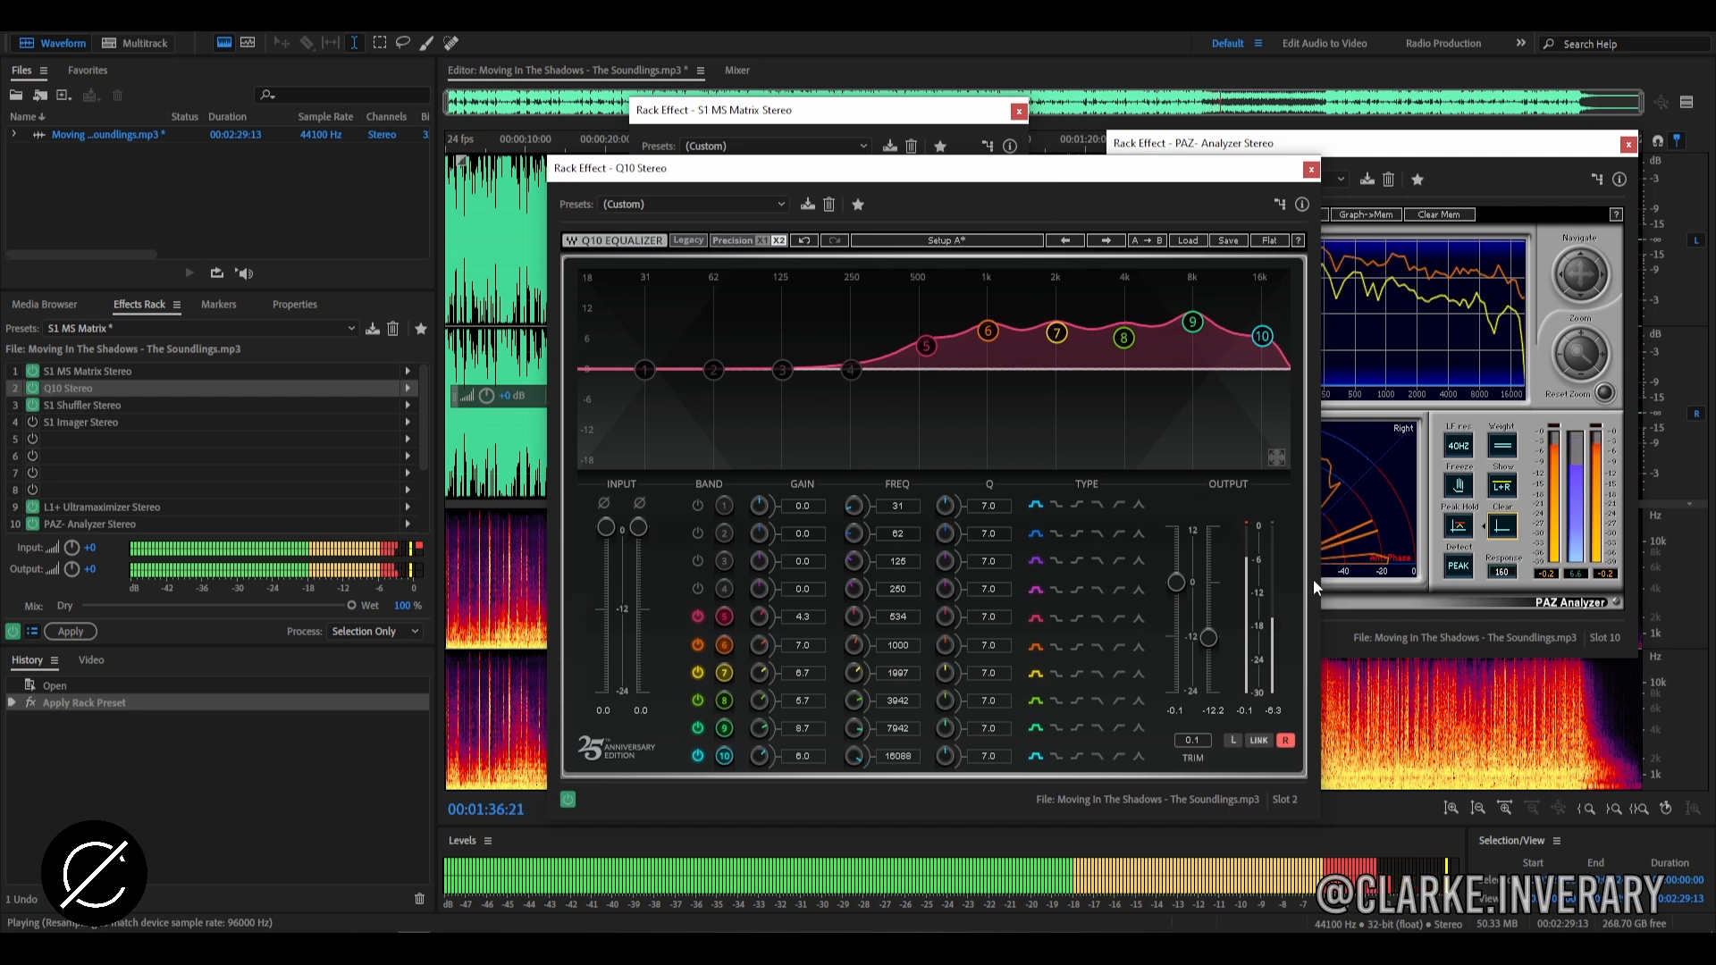
left_click(34, 390)
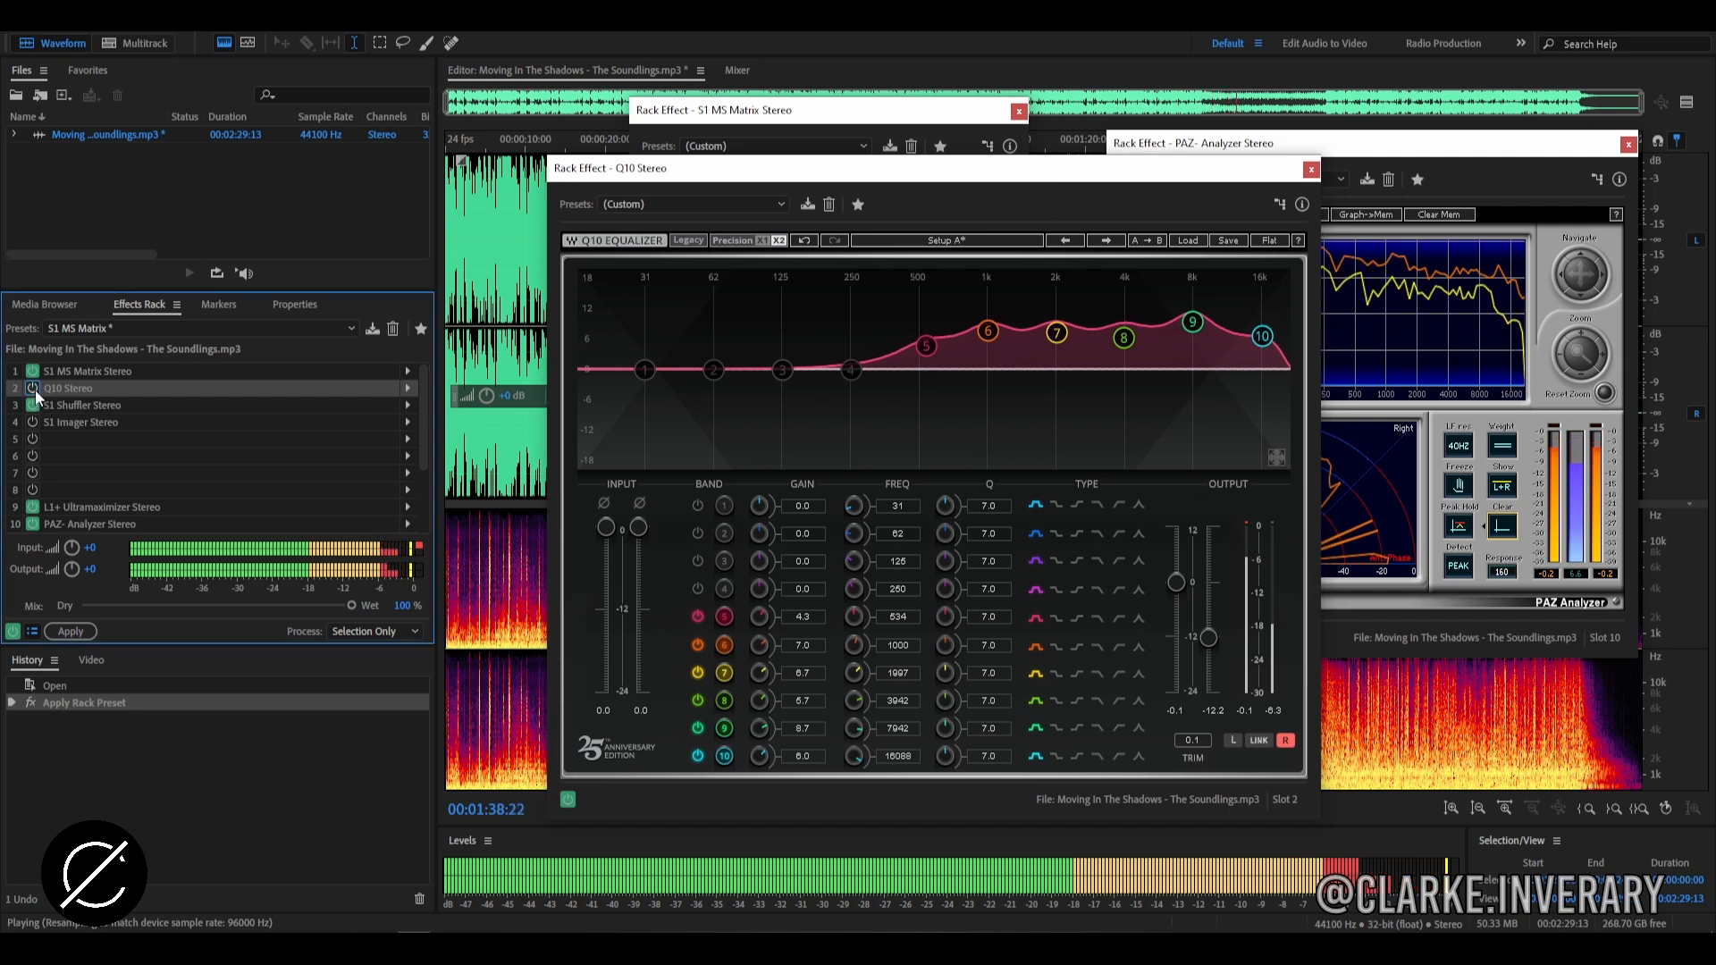
left_click(34, 390)
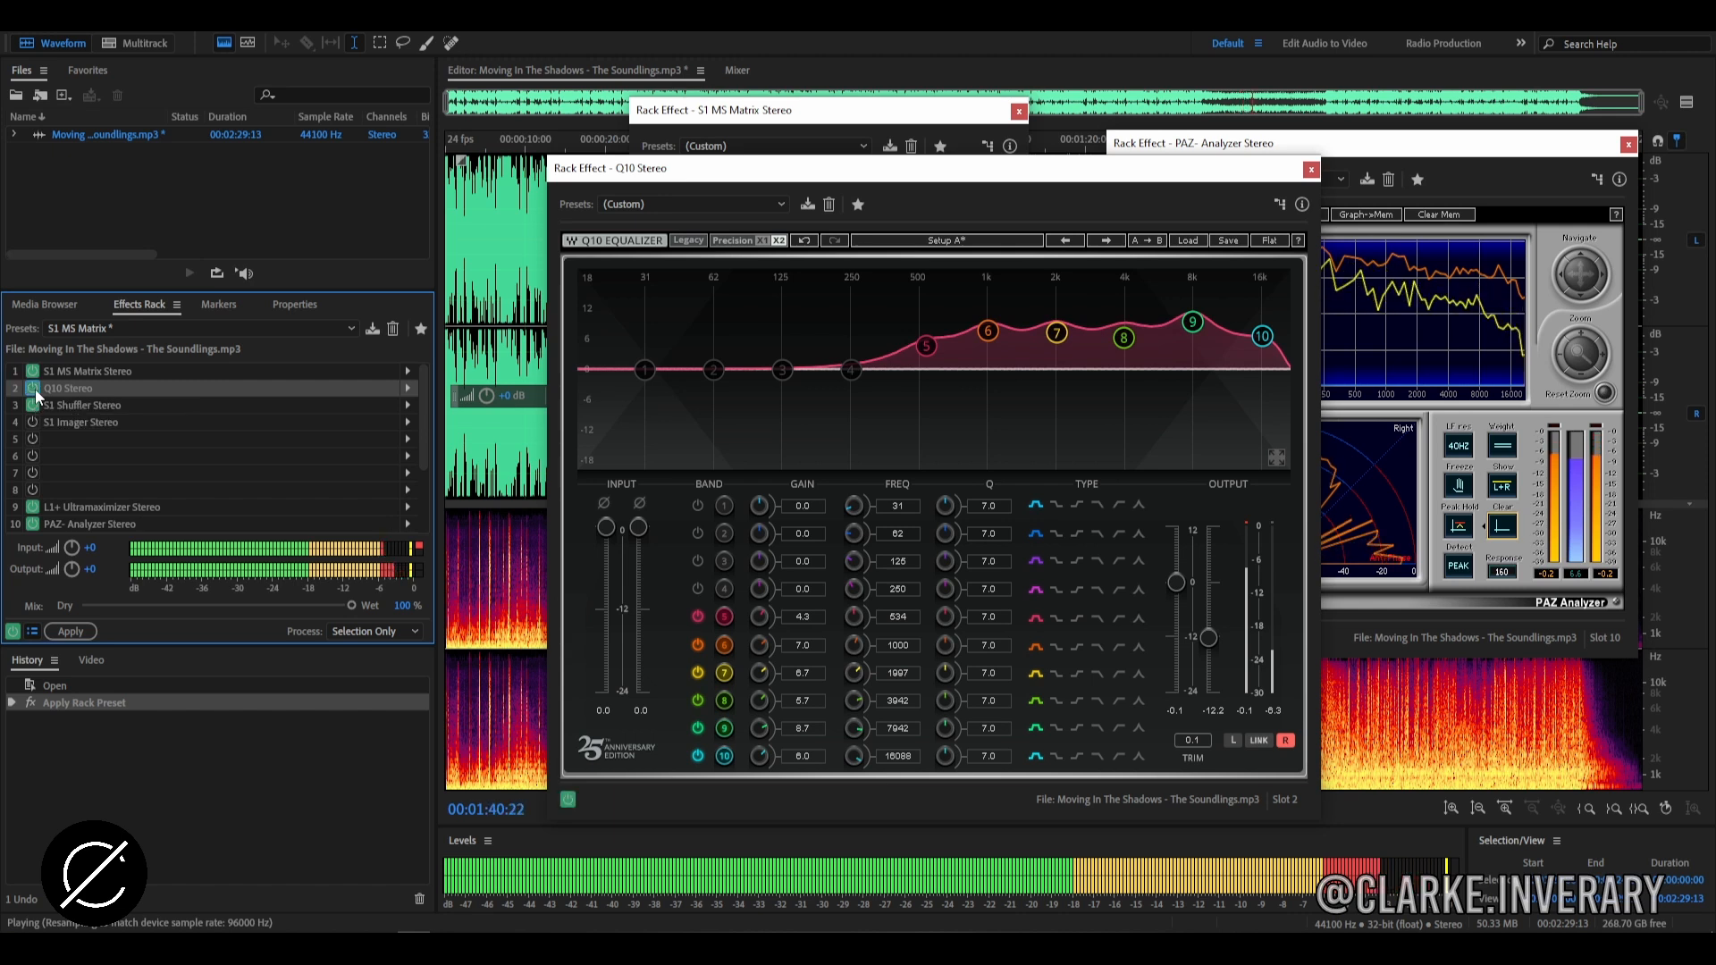
Close the Q10 and S1 MS Matrix windows and open the S1 Shuffler beside the PAZ Analyzer
left_click(1311, 169)
left_click(1018, 111)
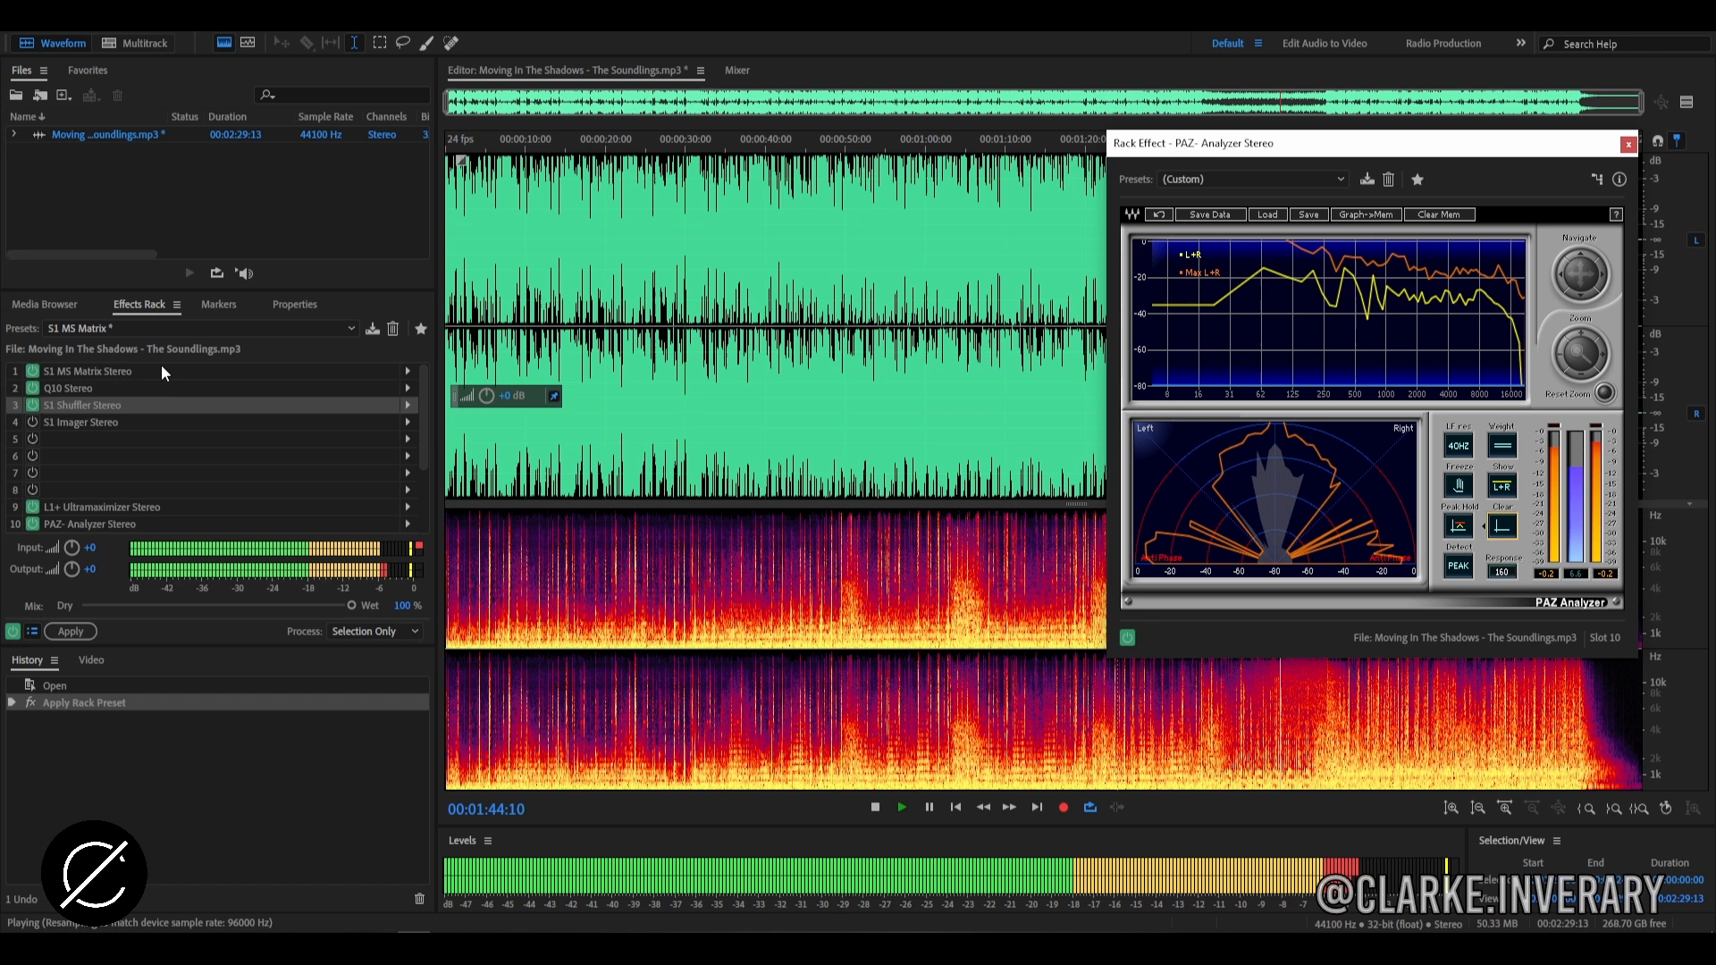
double_click(121, 404)
left_click_drag(893, 221, 738, 107)
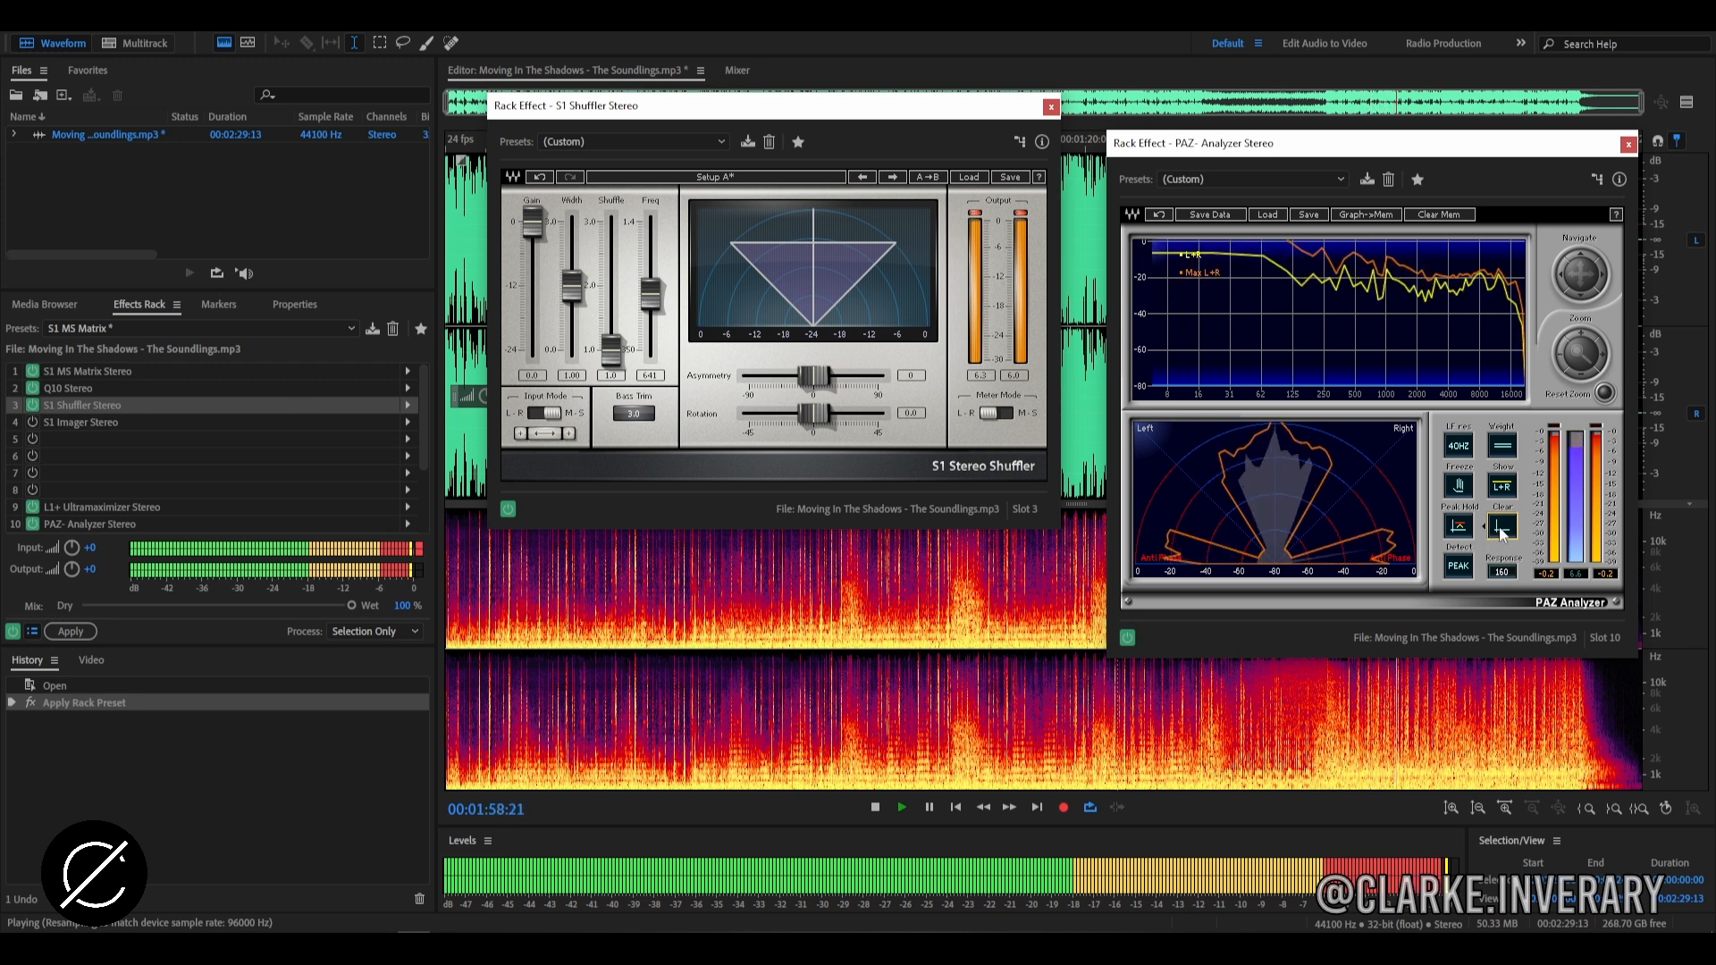
Lower the Q10's right-channel output fader to about -17 dB during playback and clear the PAZ Analyzer's peak hold
double_click(120, 385)
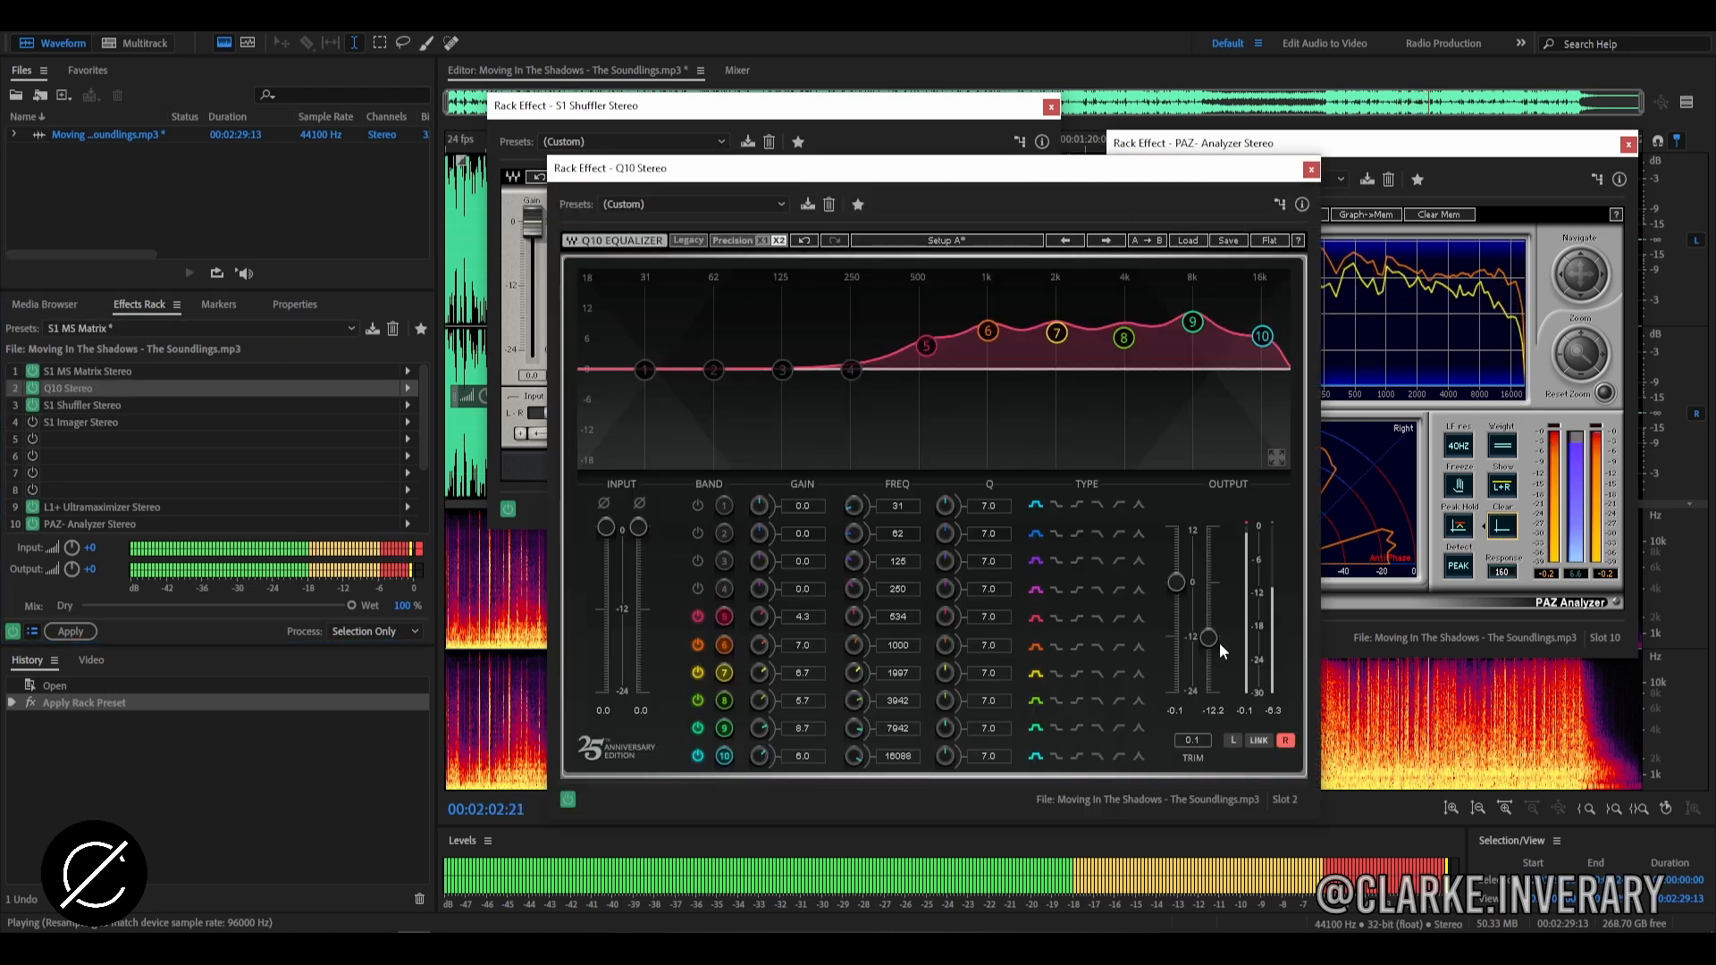
left_click_drag(1212, 638, 1212, 656)
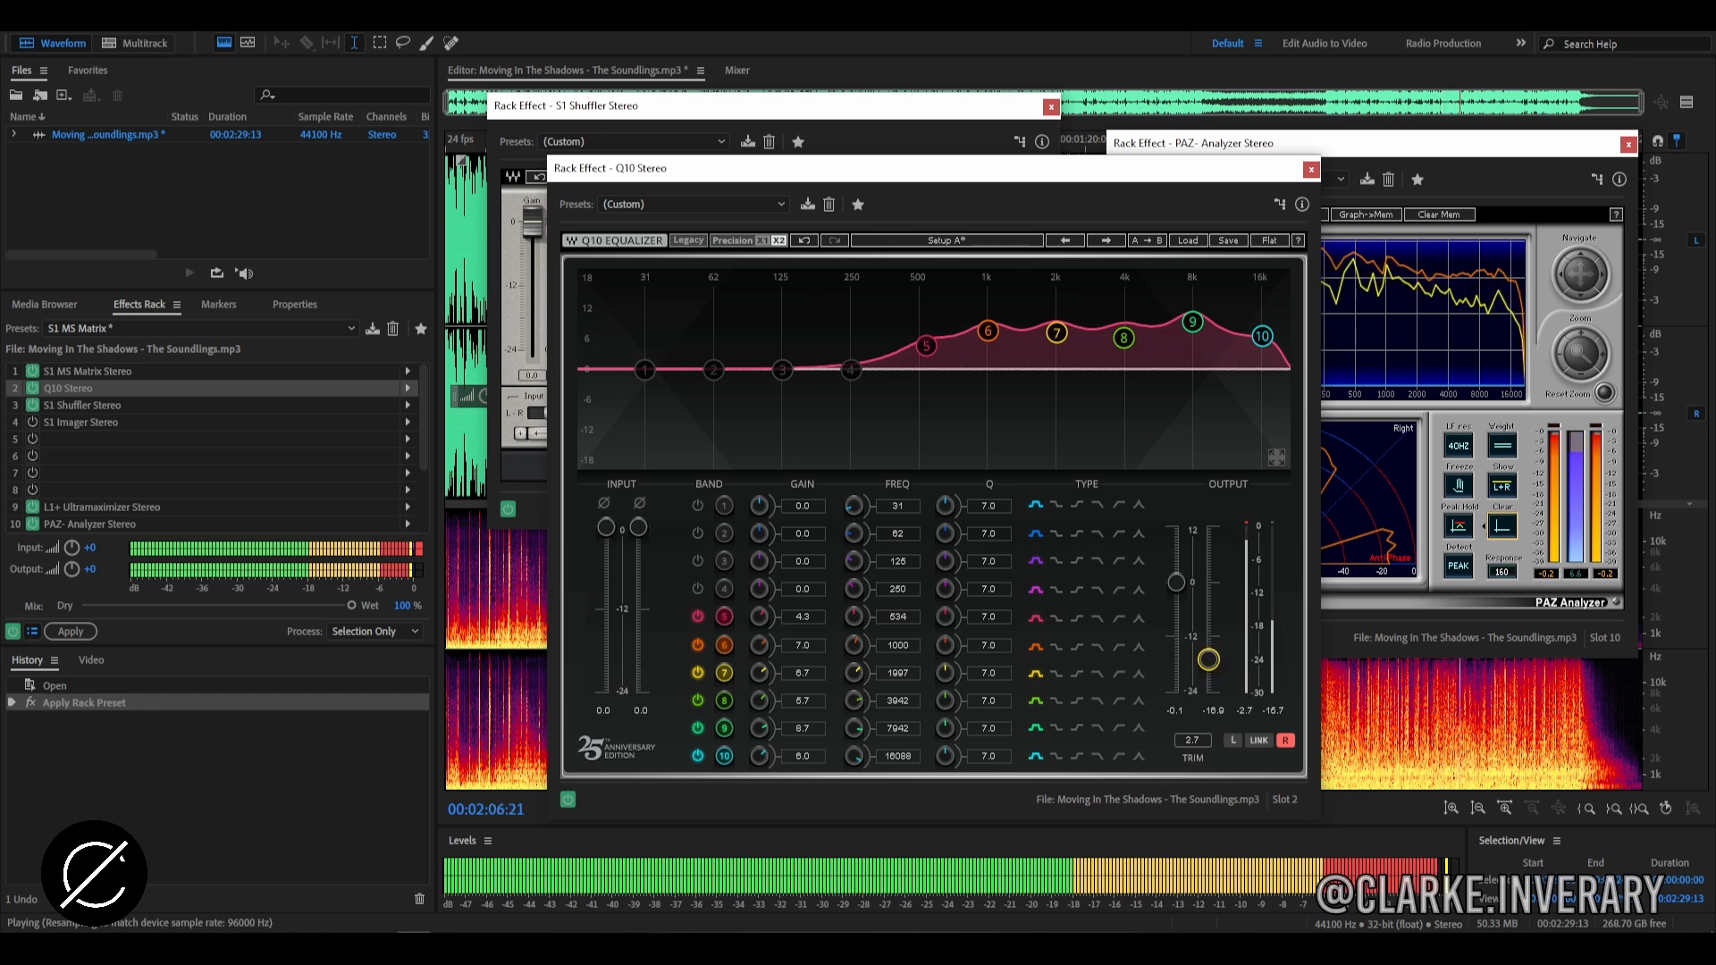
left_click(1502, 527)
Close the Q10 and S1 Shuffler windows and clear the PAZ Analyzer's peak hold again to check the stereo spread
left_click_drag(1040, 167, 936, 194)
left_click(1208, 196)
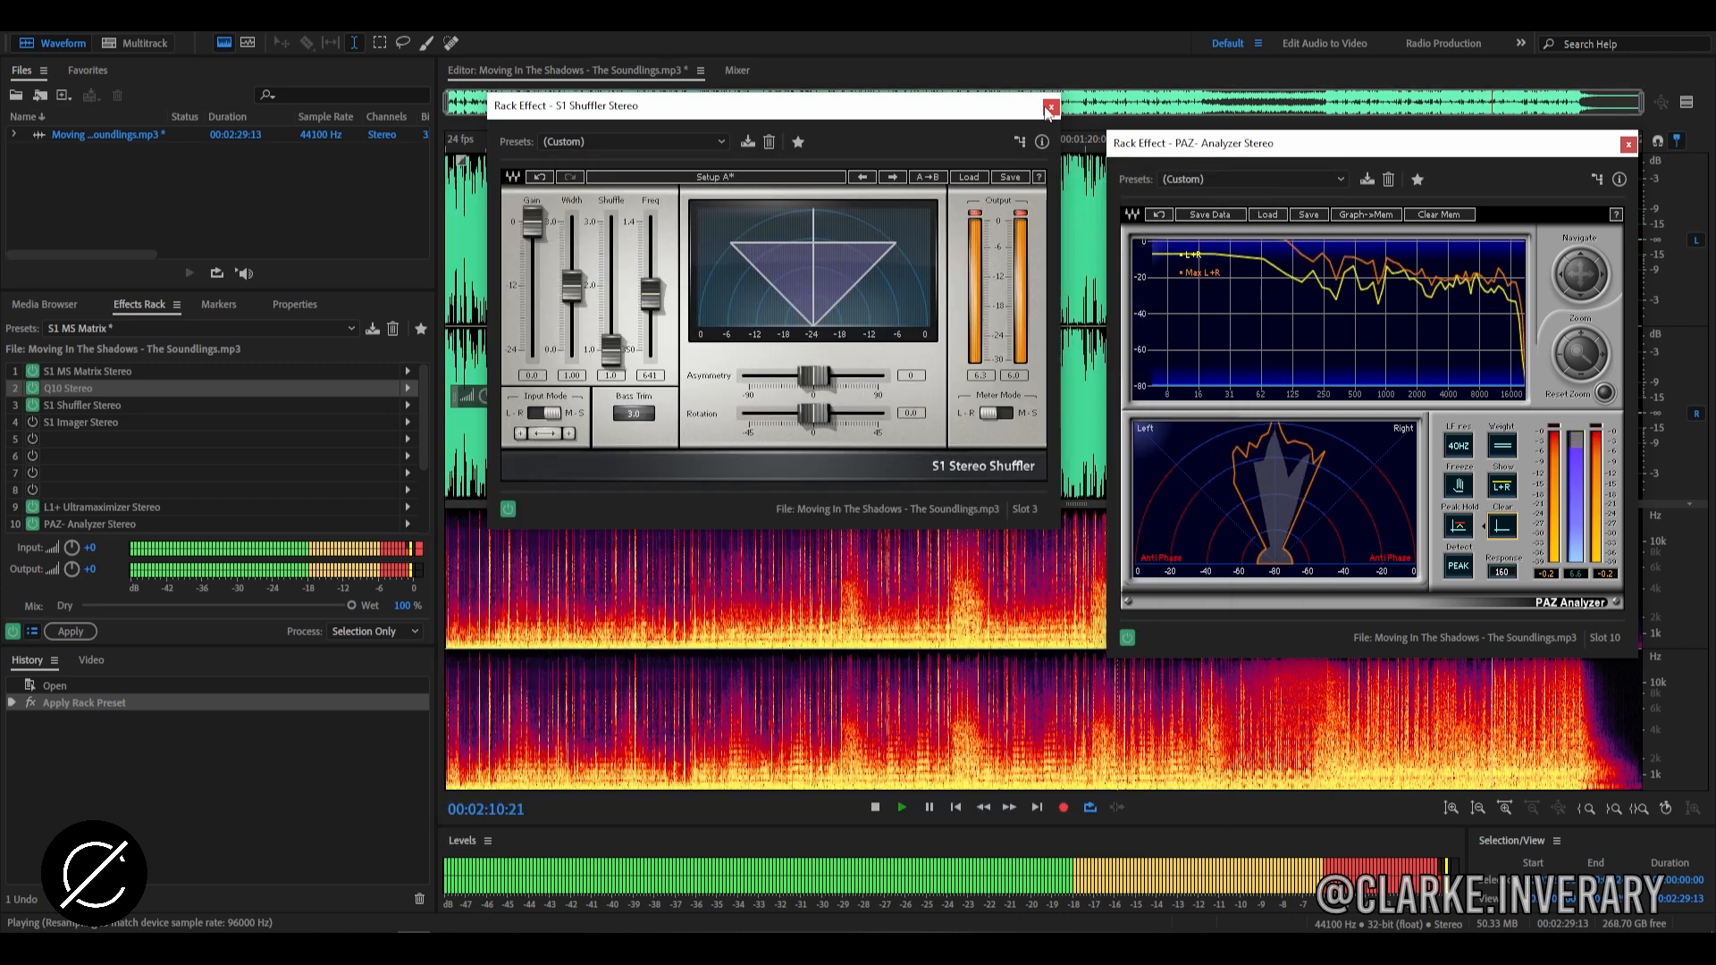
left_click(1051, 107)
left_click(1512, 529)
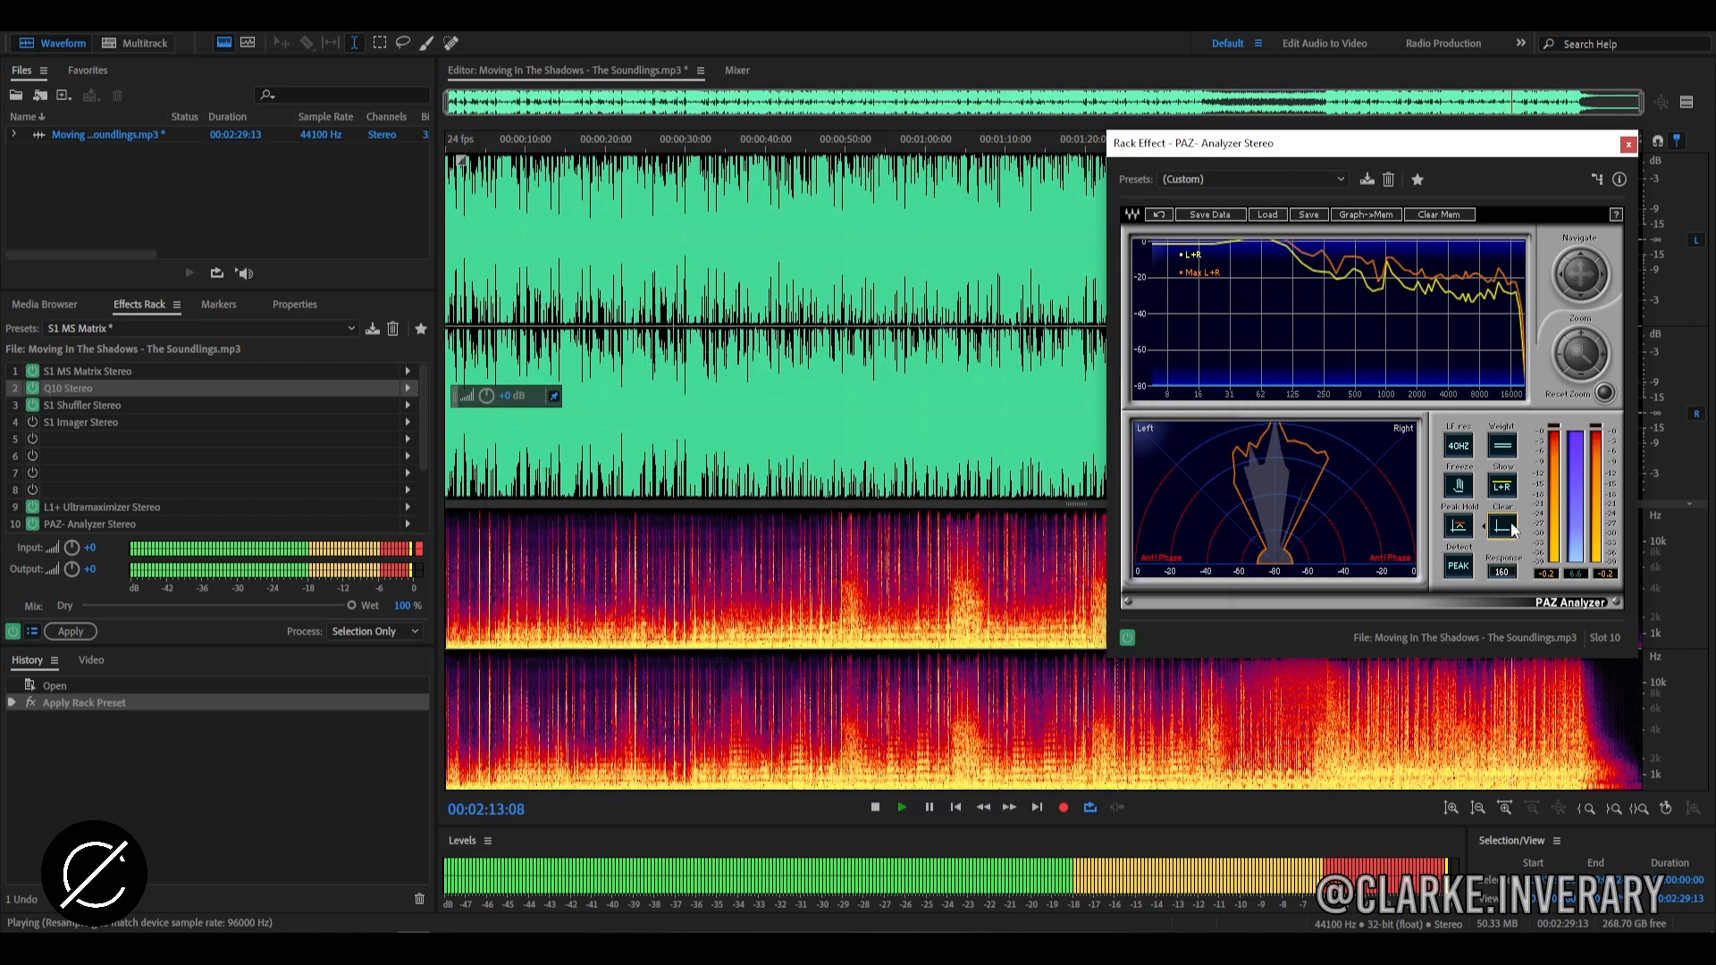
Reopen the Q10 window from the Effects Rack during playback
double_click(146, 388)
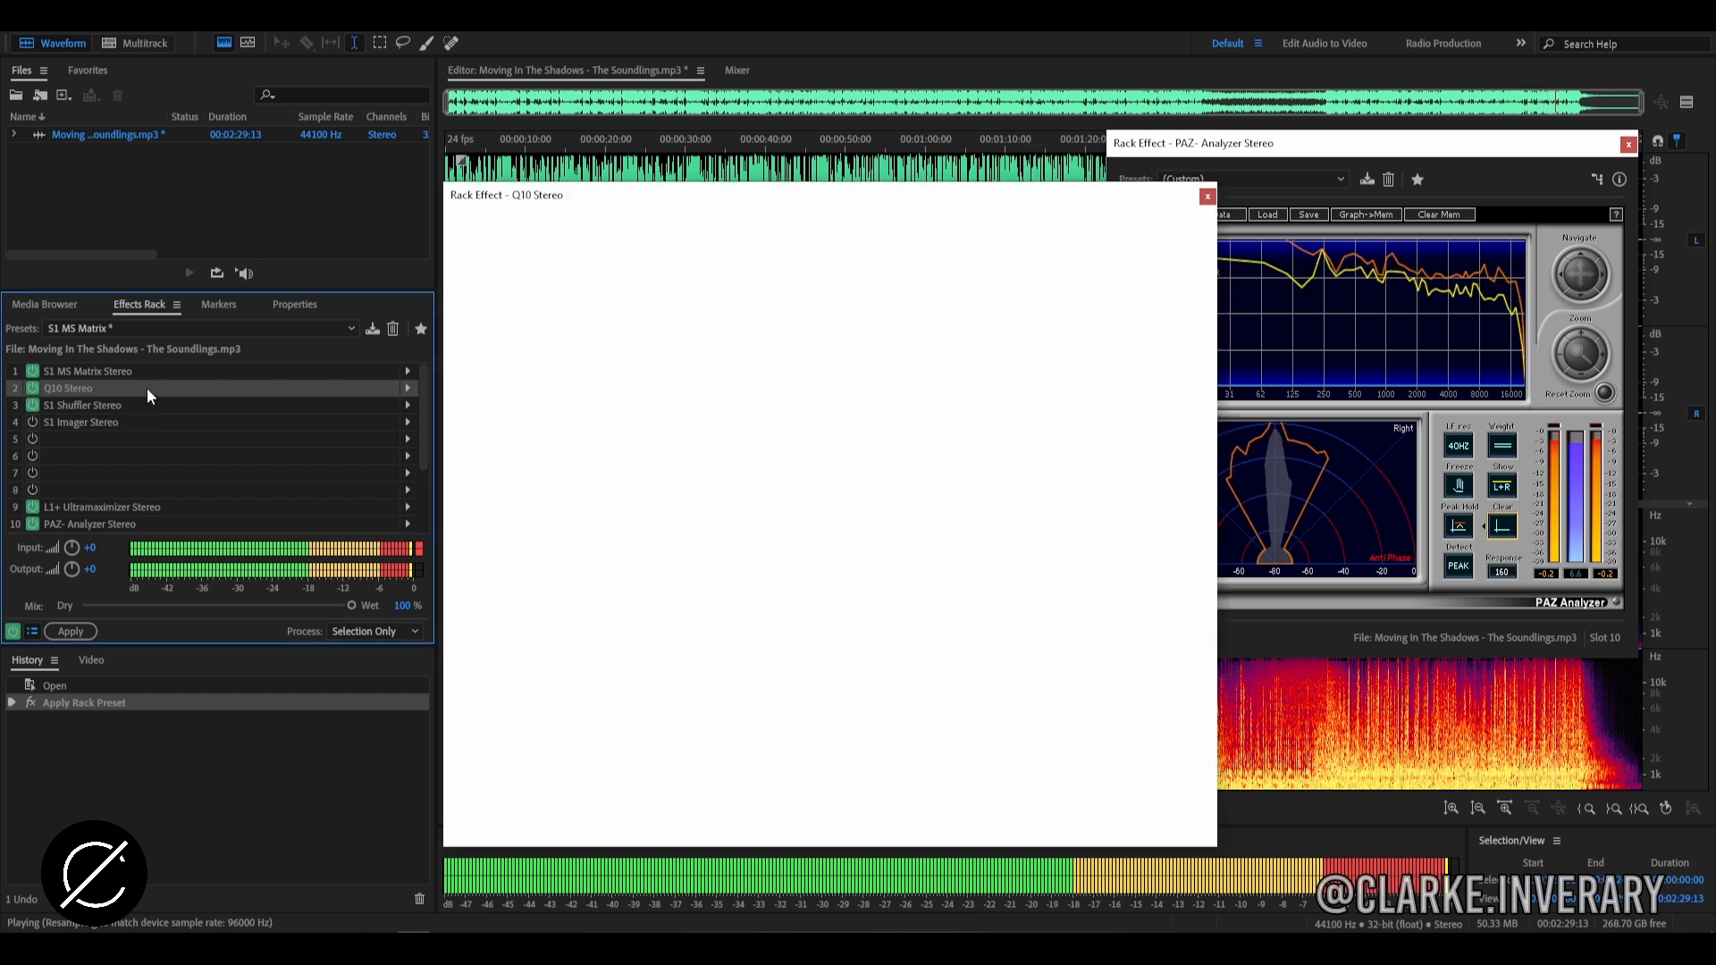